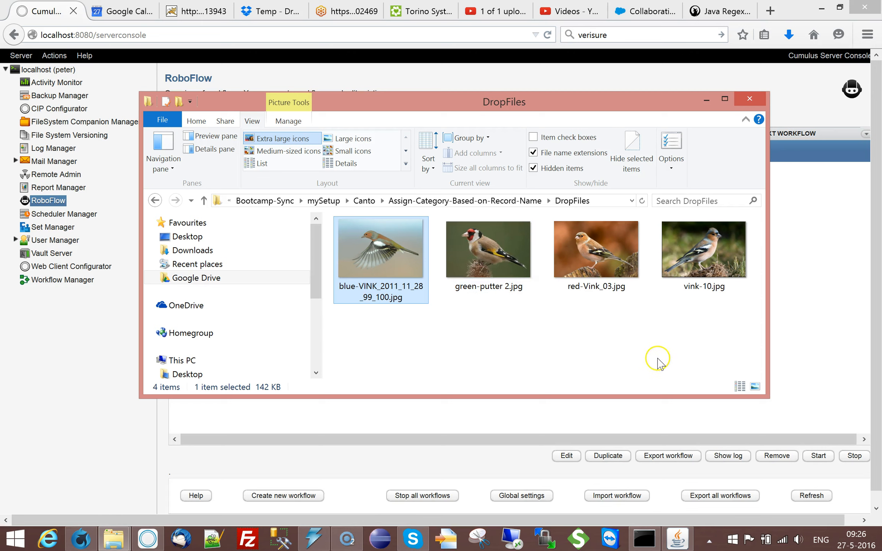
Open the parameters of the hotfolder-assign-category-based-on-record-name workflow and check the TargetFolder and Hot folder entries.
{"action": "left_click", "coordinate": [827, 247]}
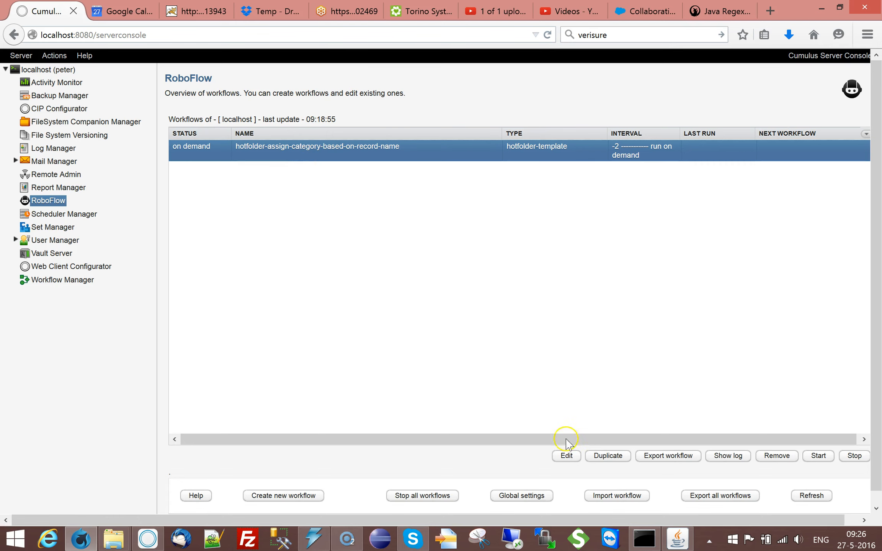
{"action": "left_click", "coordinate": [567, 456]}
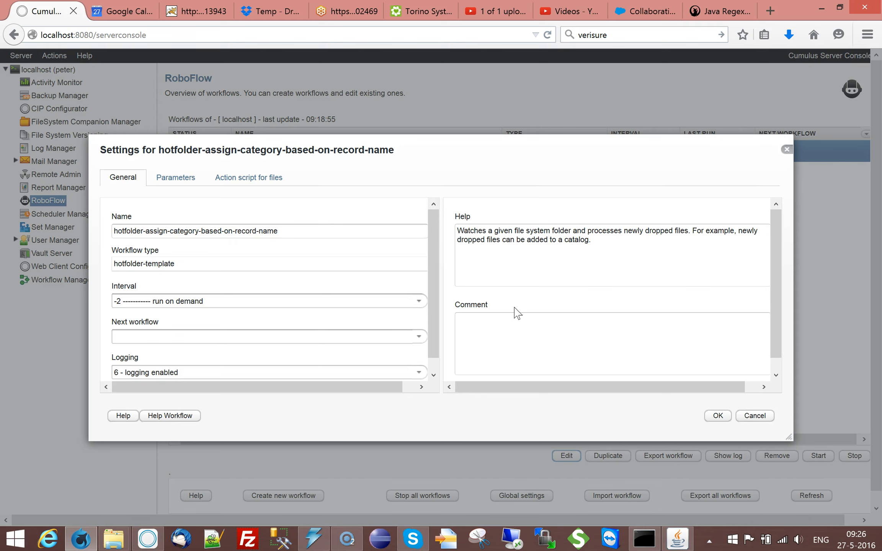
{"action": "left_click", "coordinate": [190, 180]}
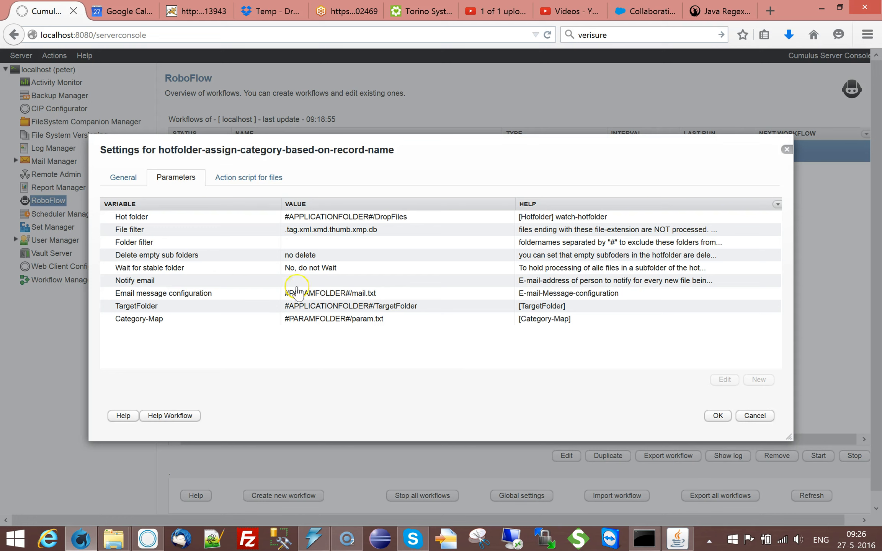
{"action": "left_click", "coordinate": [151, 307]}
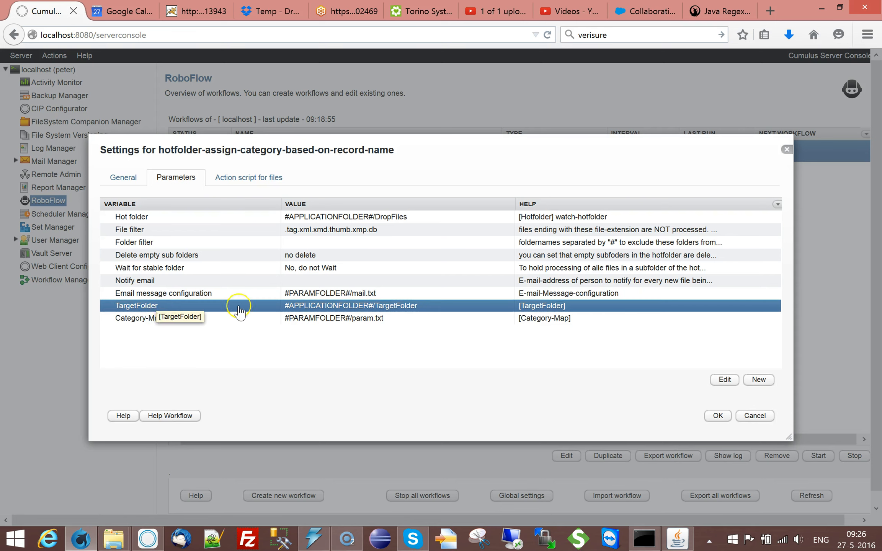
{"action": "left_click", "coordinate": [370, 218]}
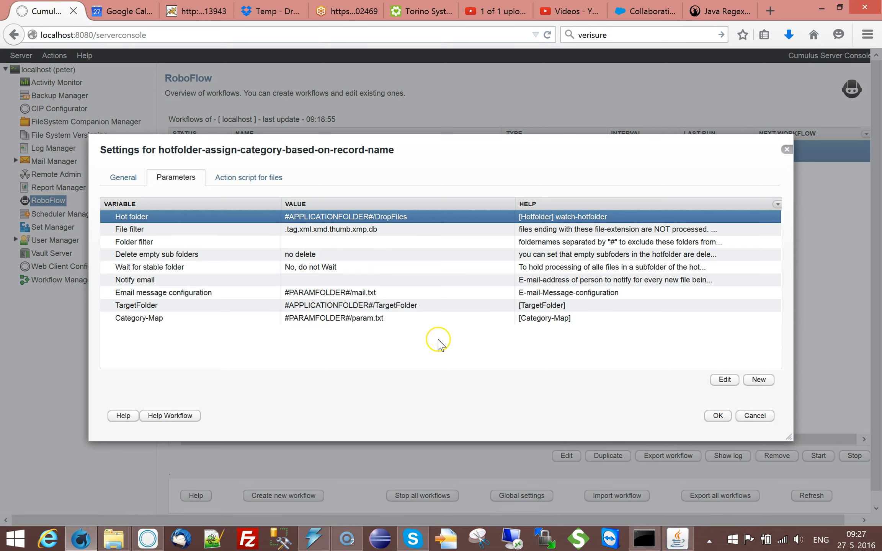
Examine how the Category-Map table assigns each regular expression to a category, closing the table and the parameter without saving.
{"action": "left_click", "coordinate": [355, 320]}
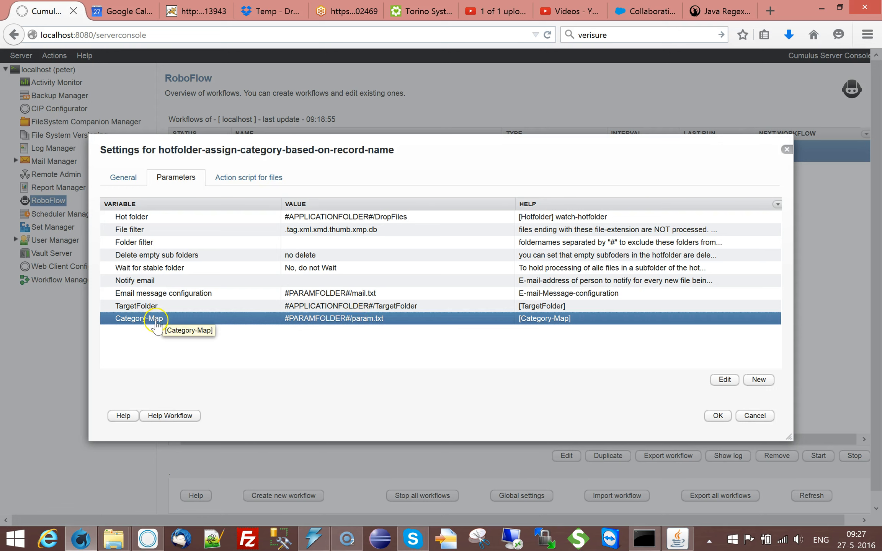
{"action": "double_click", "coordinate": [266, 324]}
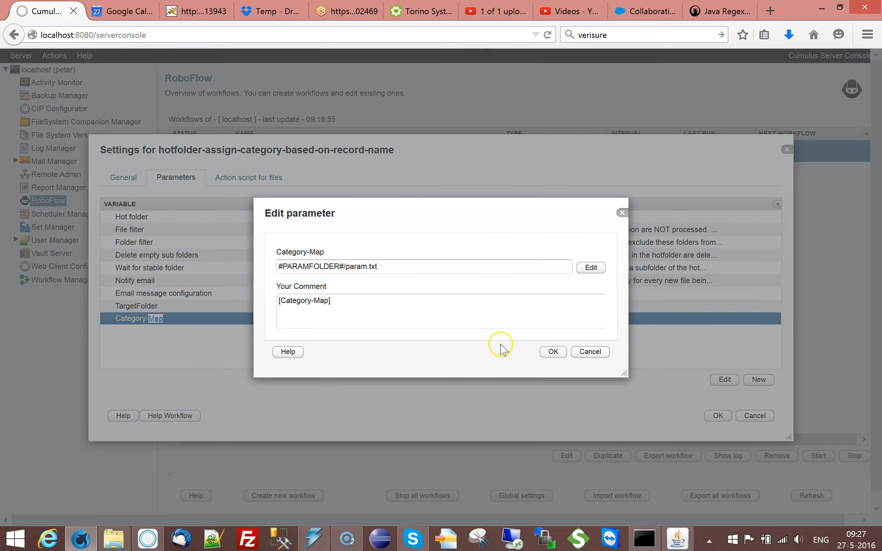
{"action": "left_click", "coordinate": [589, 266]}
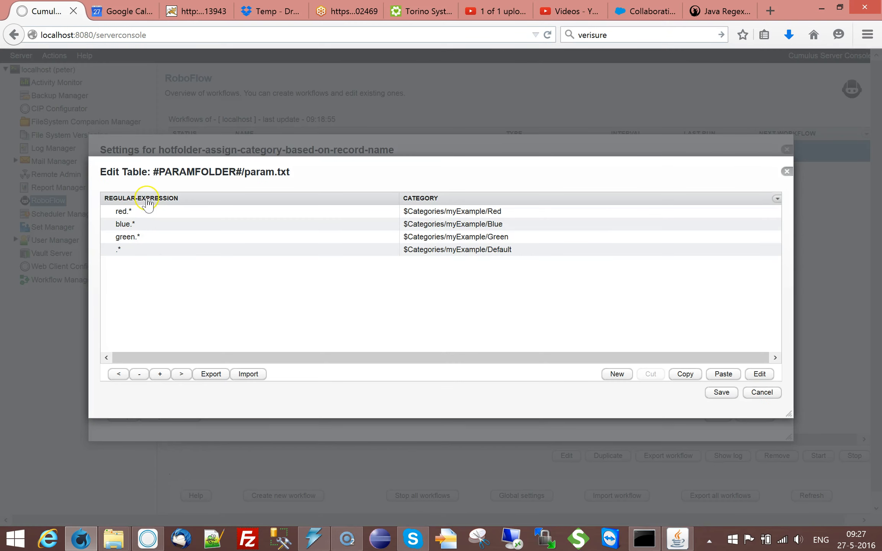
{"action": "left_click", "coordinate": [211, 216]}
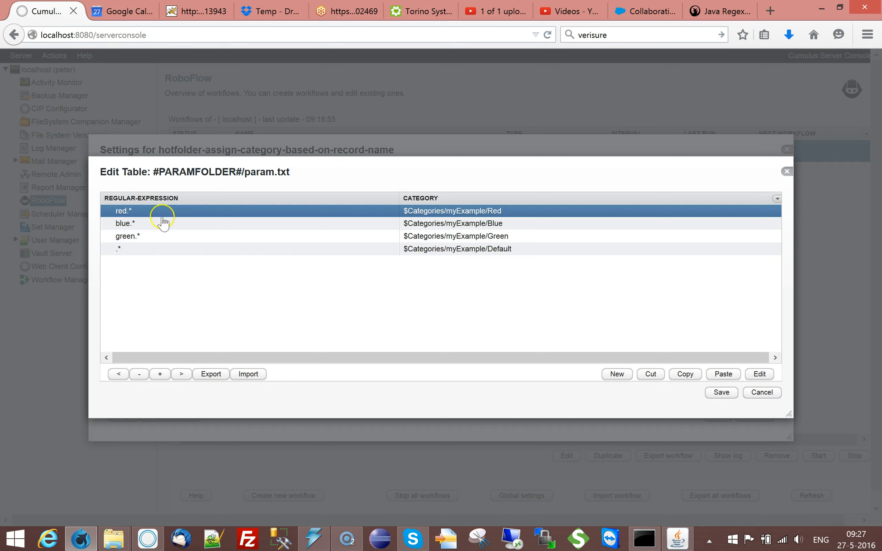
{"action": "left_click", "coordinate": [147, 225]}
{"action": "left_click", "coordinate": [148, 236]}
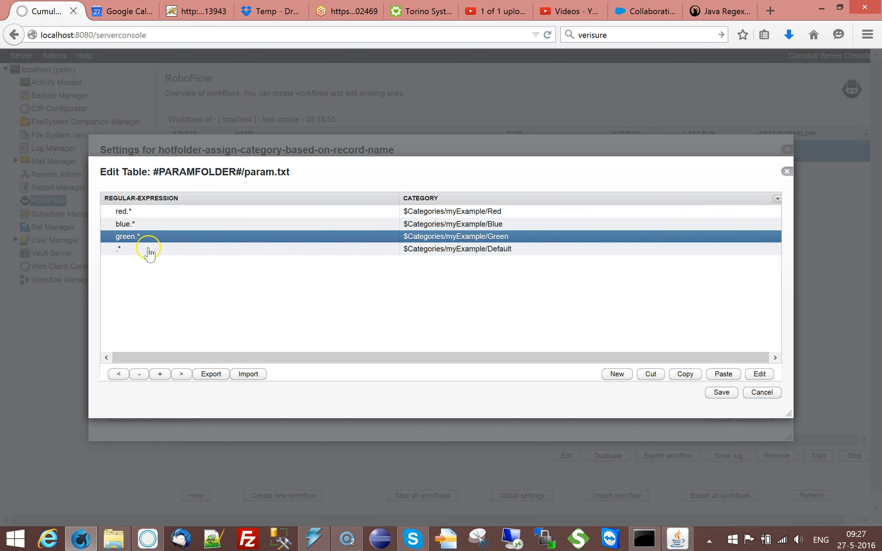
{"action": "left_click", "coordinate": [148, 250]}
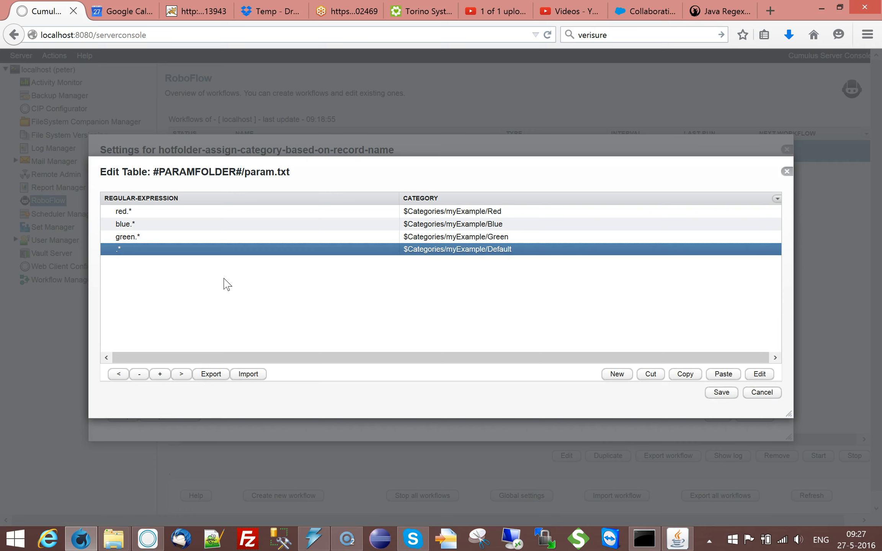
{"action": "left_click", "coordinate": [145, 213]}
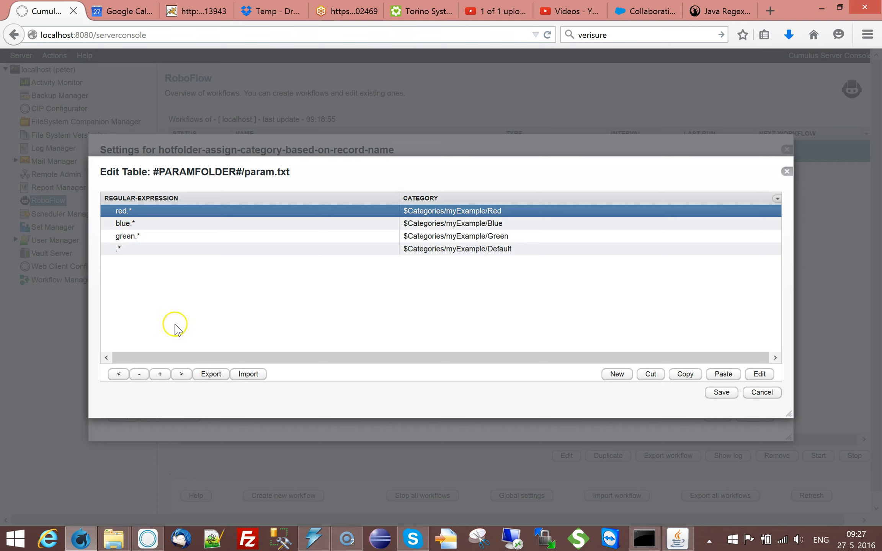
{"action": "left_click", "coordinate": [111, 249]}
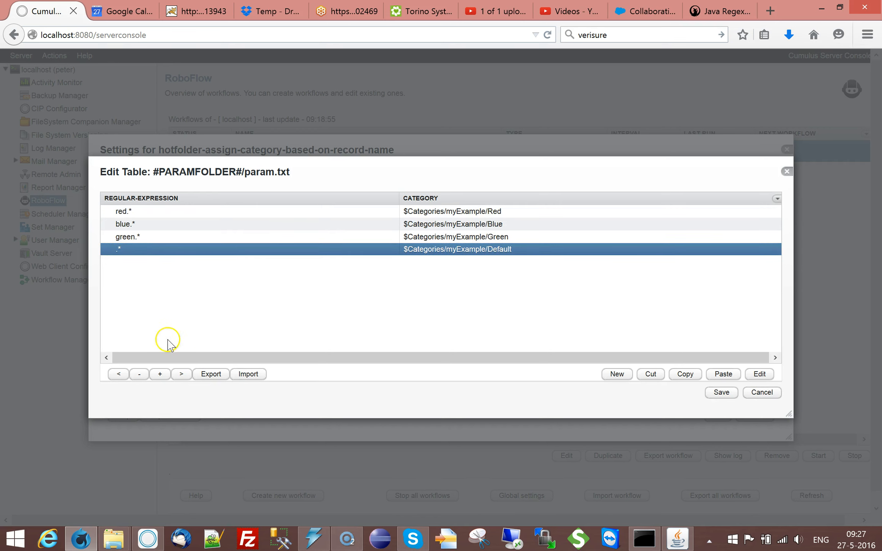
{"action": "left_click", "coordinate": [144, 211]}
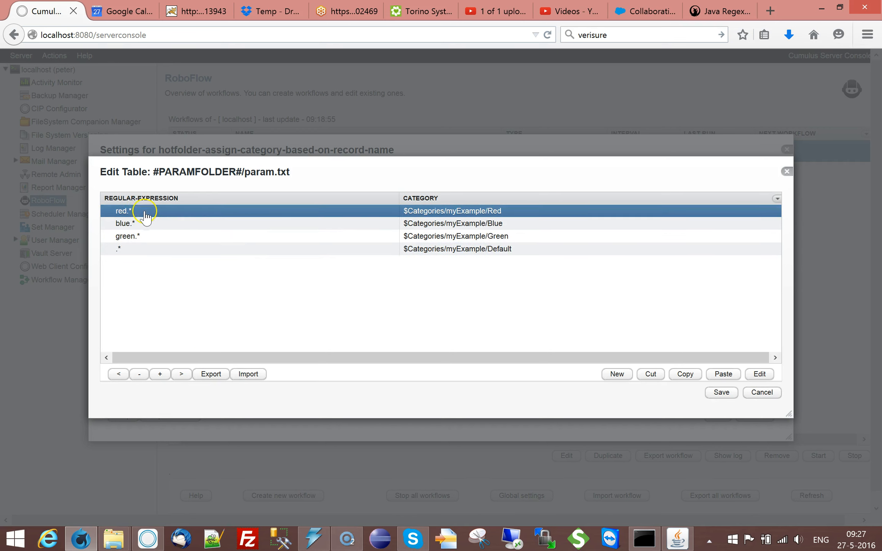
{"action": "left_click", "coordinate": [148, 224]}
{"action": "left_click", "coordinate": [150, 236]}
{"action": "left_click", "coordinate": [112, 249]}
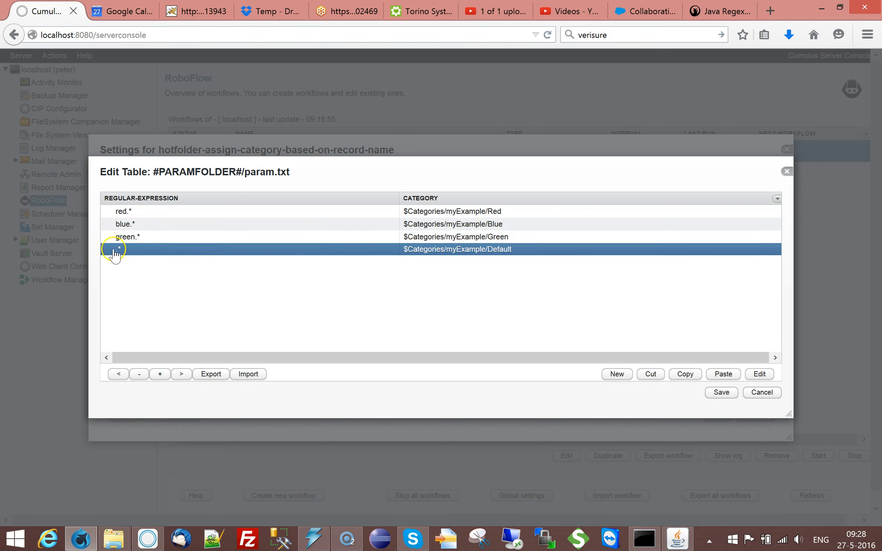
{"action": "left_click", "coordinate": [149, 211]}
{"action": "left_click", "coordinate": [150, 225]}
{"action": "left_click", "coordinate": [128, 237]}
{"action": "left_click", "coordinate": [120, 252]}
{"action": "left_click", "coordinate": [760, 392]}
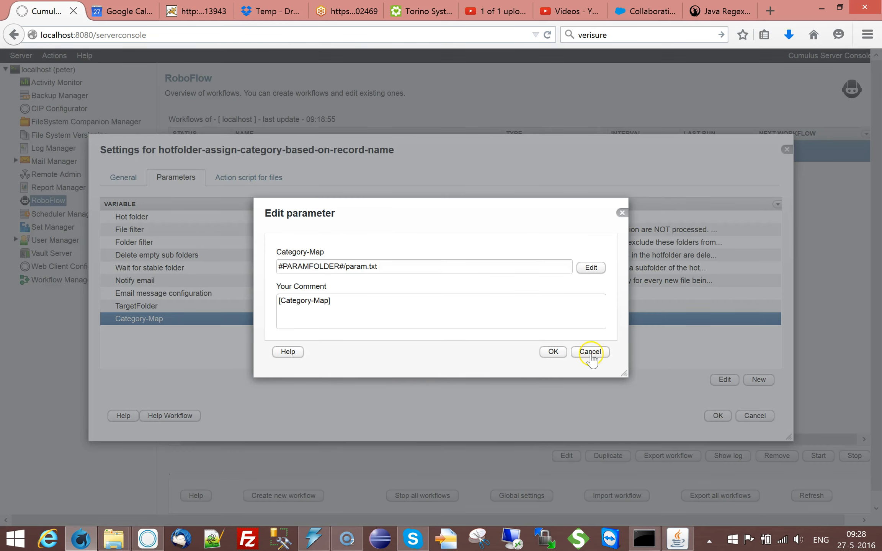
{"action": "left_click", "coordinate": [590, 352]}
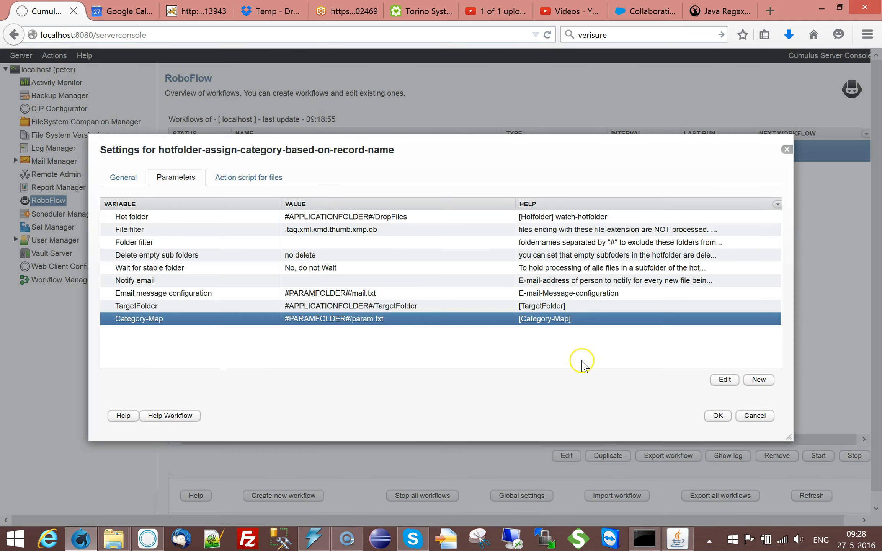
Check the folder path stored in the workflow's TargetFolder parameter.
{"action": "left_click", "coordinate": [250, 178]}
{"action": "left_click", "coordinate": [175, 177]}
{"action": "double_click", "coordinate": [151, 308]}
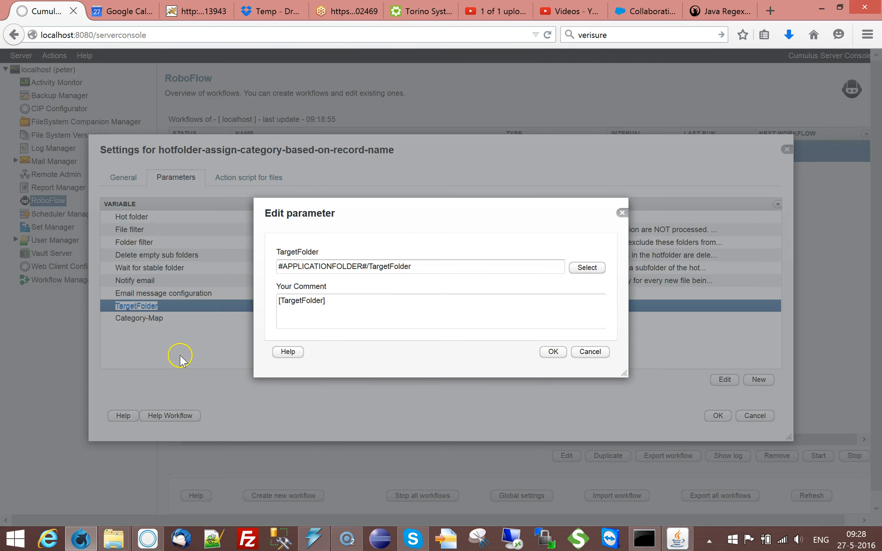
{"action": "left_click", "coordinate": [555, 352]}
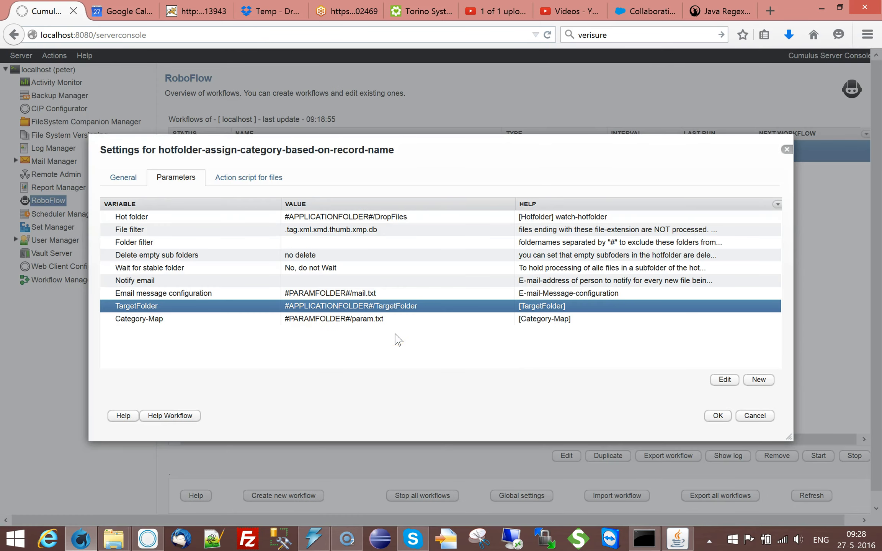
In the action script for files, set Path-Of-Folder of the store-path-as-folder action to #TAG(TargetFolder)TAG#.
{"action": "left_click", "coordinate": [270, 176]}
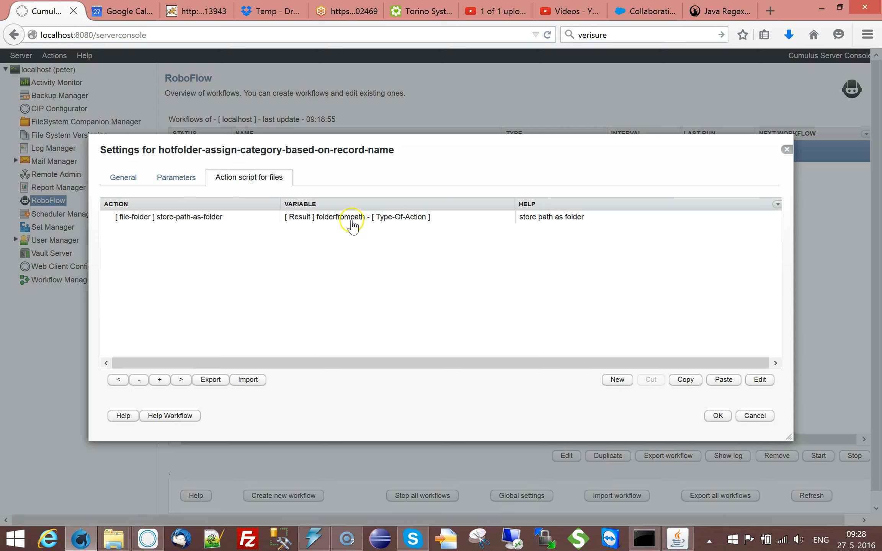
{"action": "left_click", "coordinate": [185, 222]}
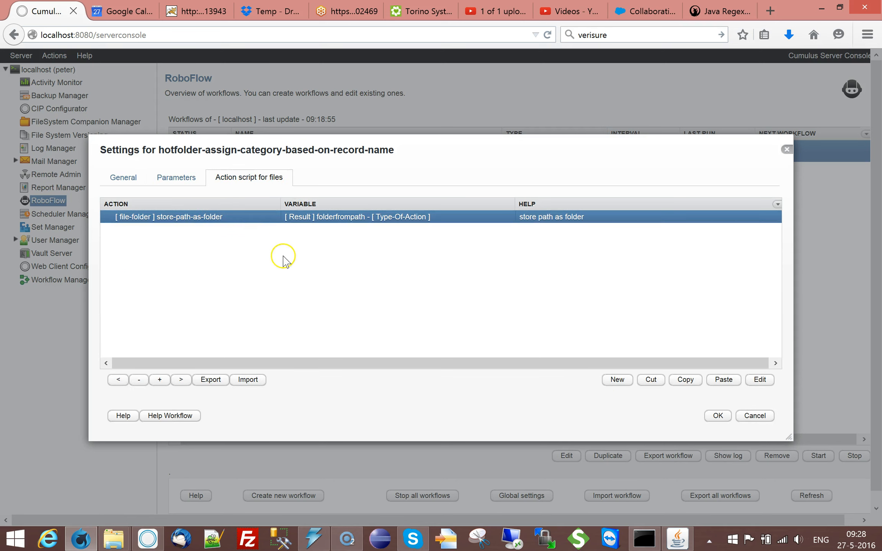
{"action": "double_click", "coordinate": [227, 218]}
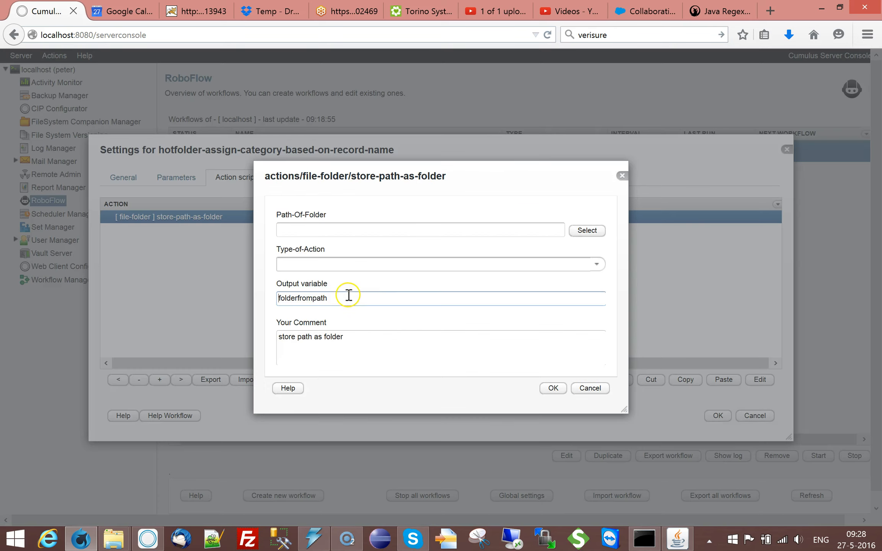
{"action": "left_click", "coordinate": [451, 231]}
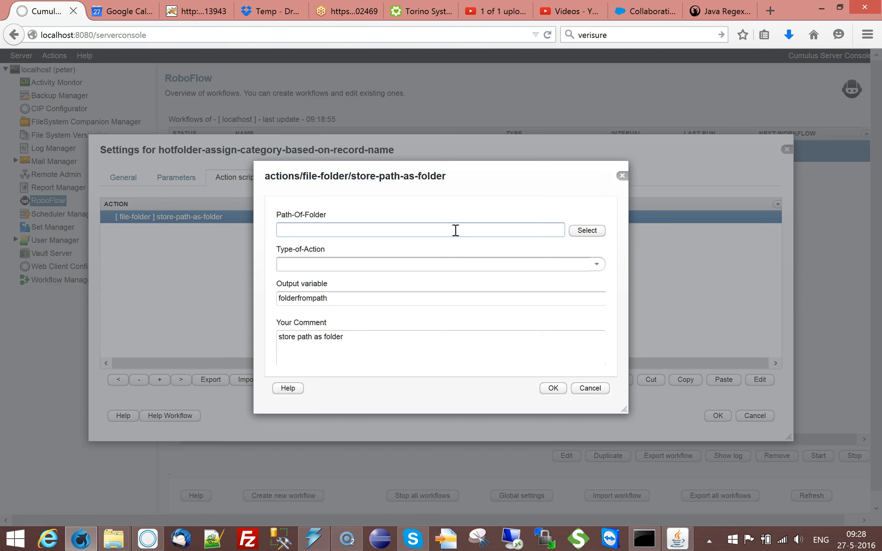
{"action": "type", "text": "##"}
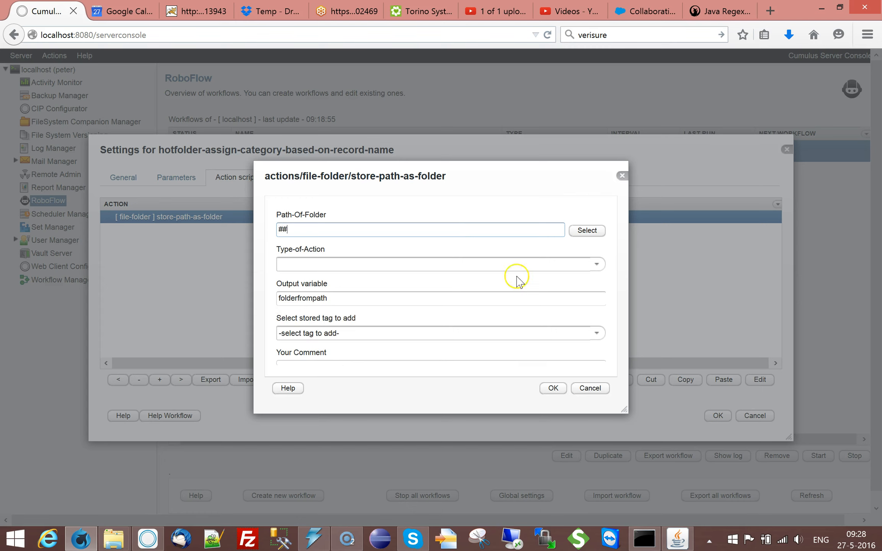
{"action": "left_click", "coordinate": [596, 333]}
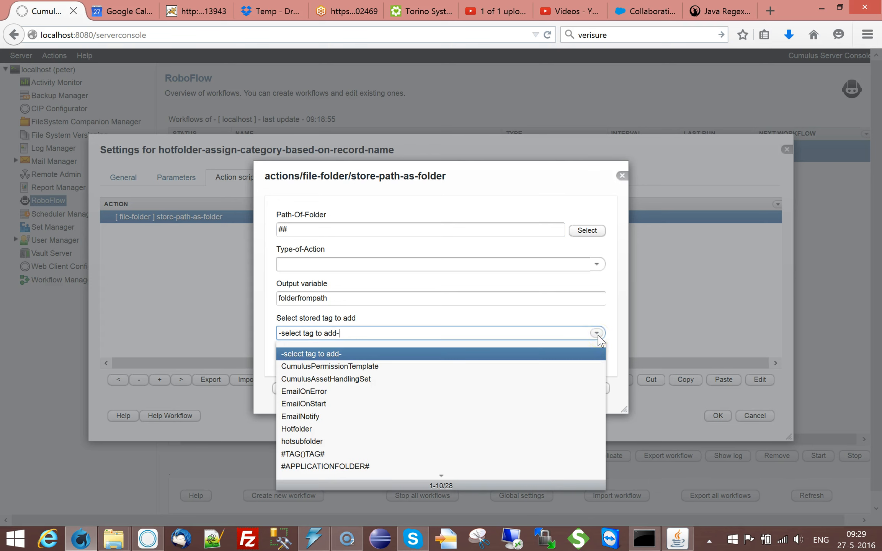
{"action": "left_click", "coordinate": [297, 418]}
{"action": "double_click", "coordinate": [324, 229]}
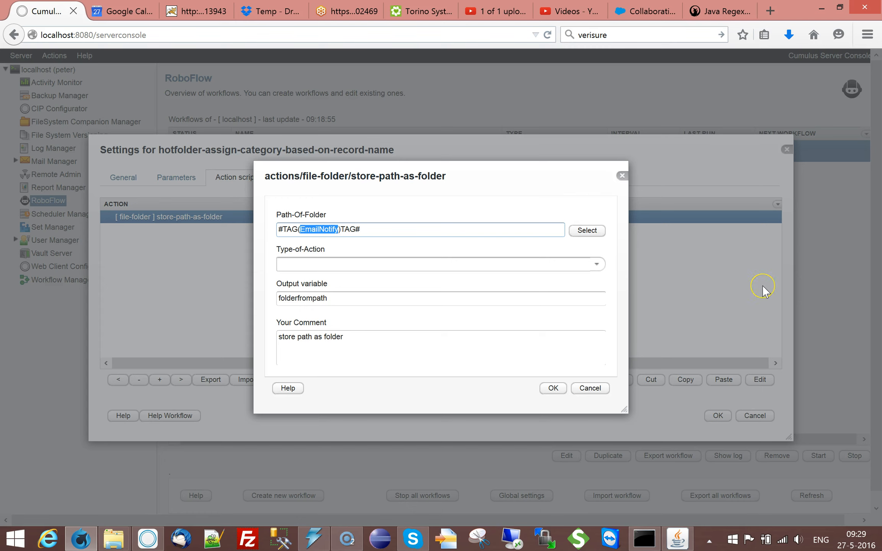
{"action": "type", "text": "TargetFolder"}
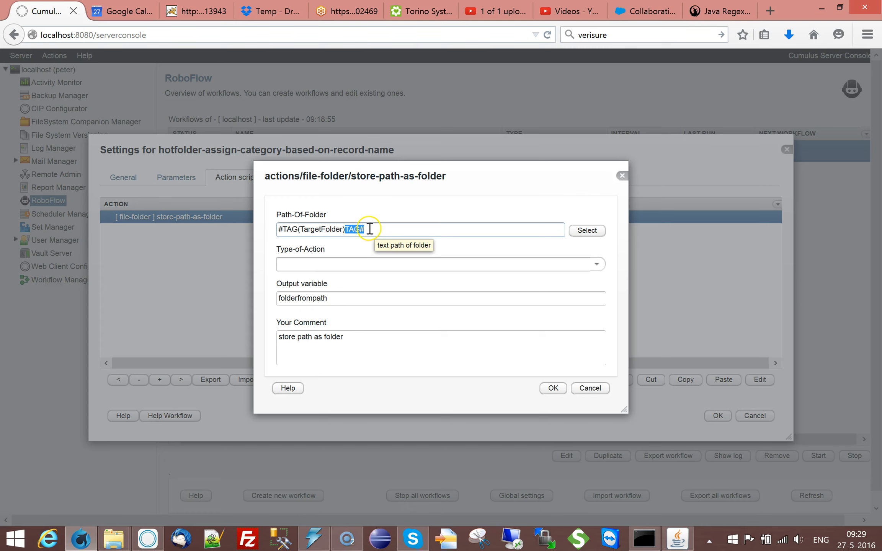
{"action": "left_click", "coordinate": [380, 228]}
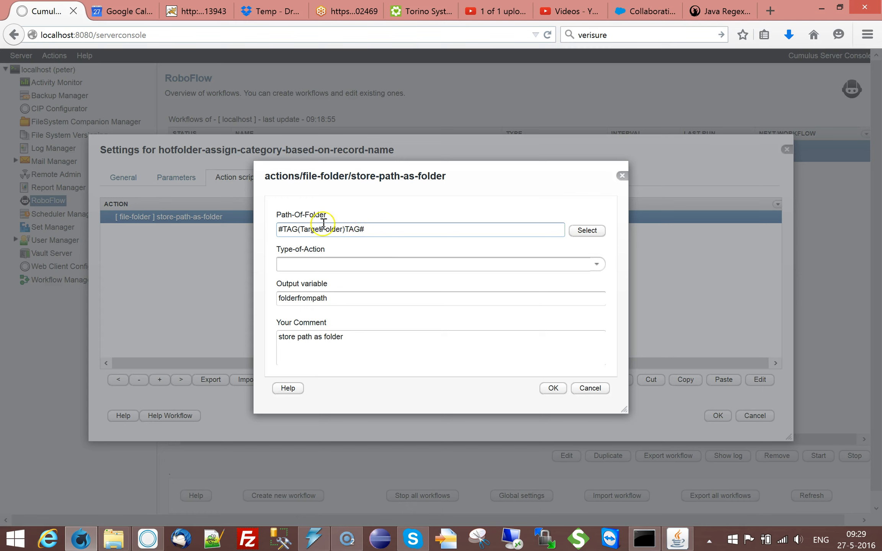
{"action": "left_click", "coordinate": [553, 388]}
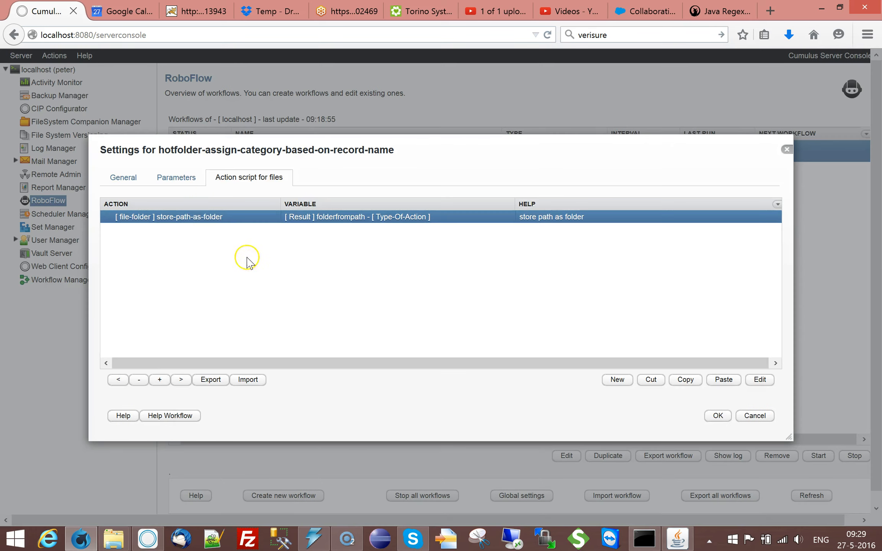
Compare the TargetFolder parameter with the store-path-as-folder entry in the action script for files.
{"action": "left_click", "coordinate": [180, 177]}
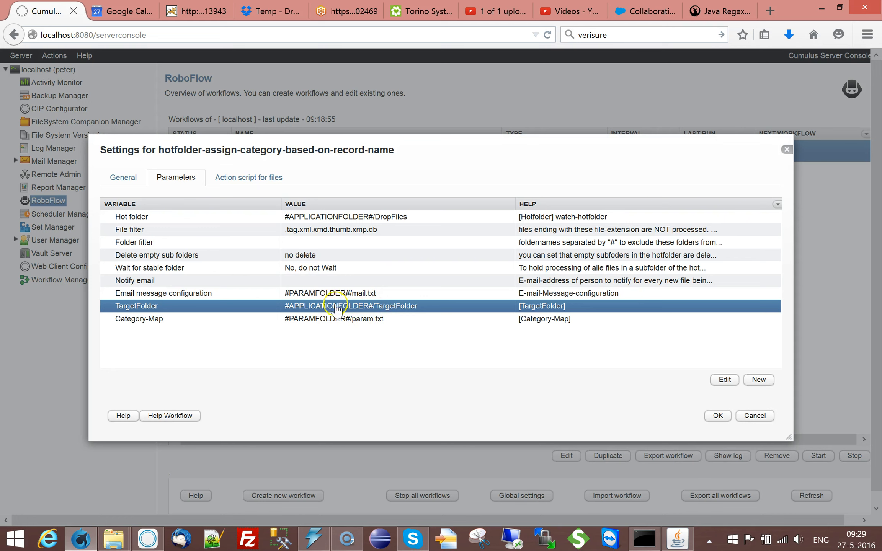
{"action": "left_click", "coordinate": [250, 179]}
{"action": "left_click", "coordinate": [185, 178]}
{"action": "left_click", "coordinate": [248, 178]}
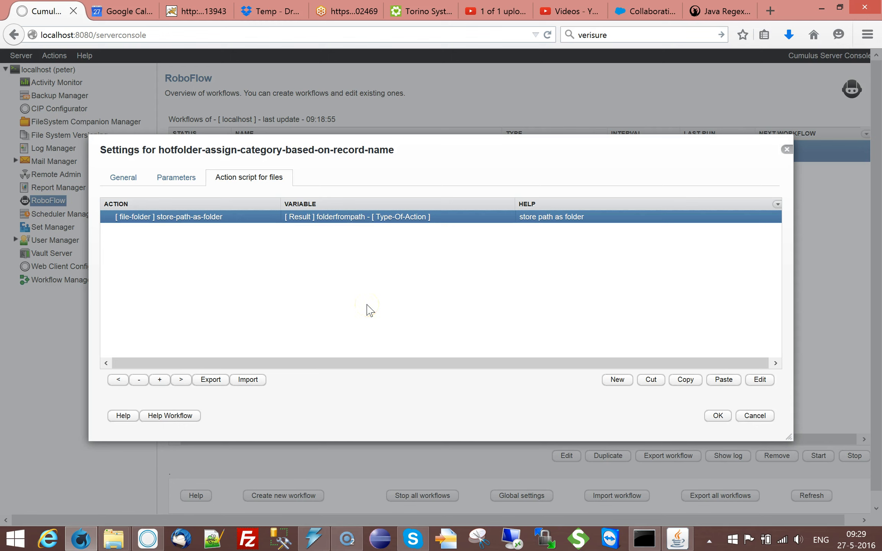
Set the output variable of the store-path-as-folder action to target-folder, and copy the Path-Of-Folder tag for reuse.
{"action": "double_click", "coordinate": [295, 218]}
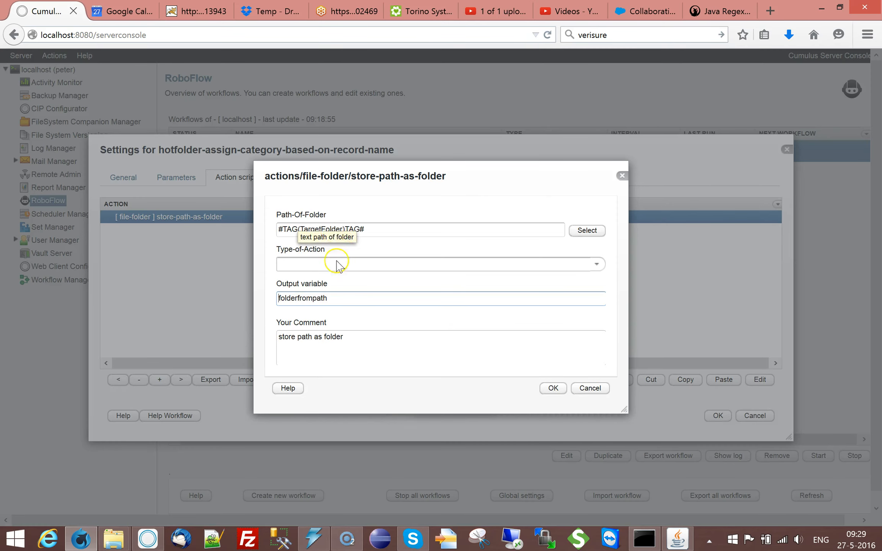
{"action": "left_click_drag", "start_coordinate": [368, 230], "coordinate": [258, 228]}
{"action": "key", "text": "ctrl+c"}
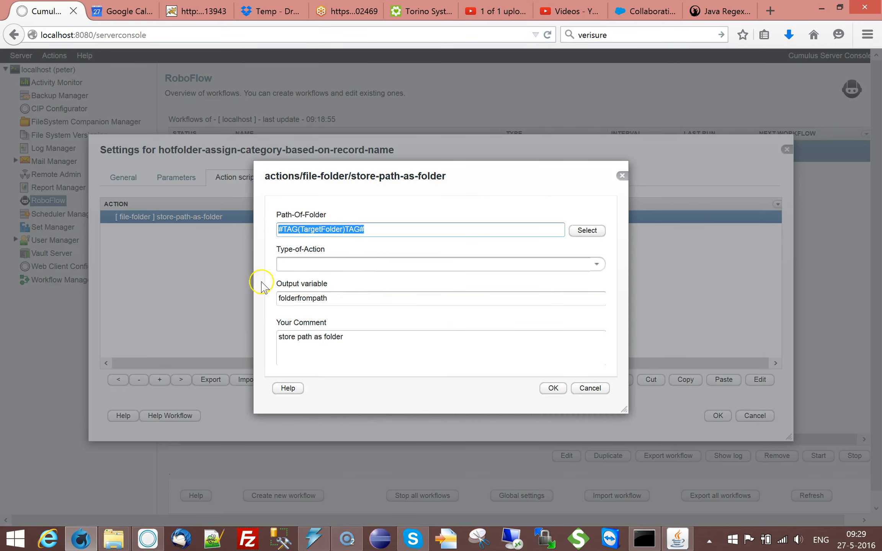
{"action": "left_click", "coordinate": [364, 339]}
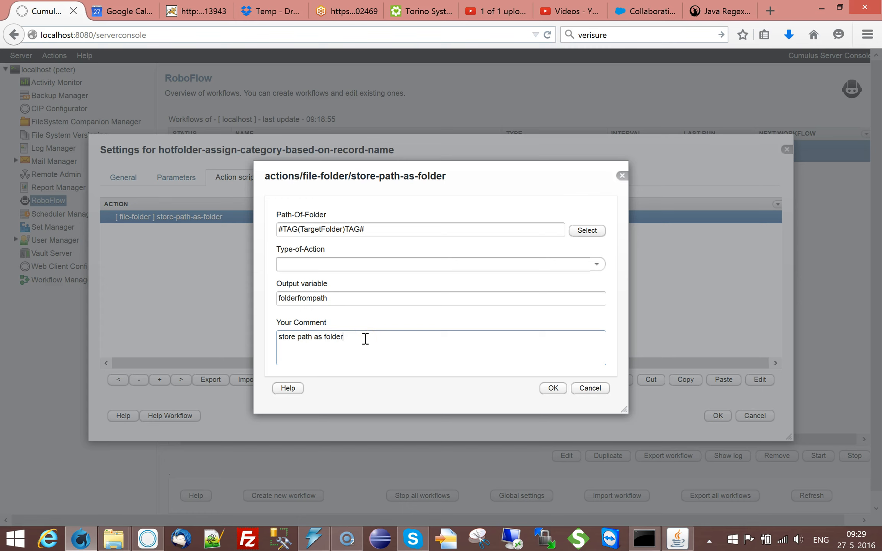
{"action": "left_click", "coordinate": [337, 295]}
{"action": "left_click_drag", "start_coordinate": [338, 296], "coordinate": [255, 299]}
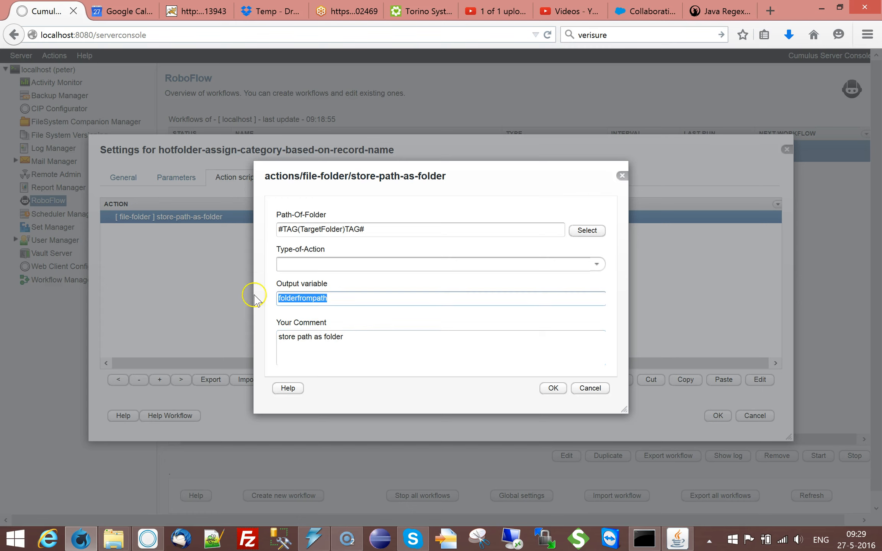
{"action": "type", "text": "target-folder"}
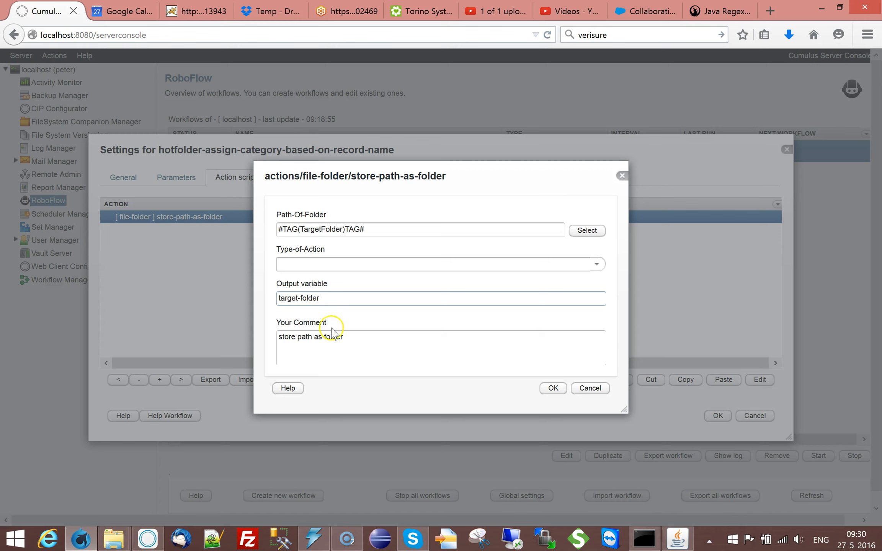
Extend the action's comment to "store path as folder: target-folder = #TAG(TargetFolder)TAG#" and set Type-of-Action to create-folder-if-not-exists.
{"action": "left_click", "coordinate": [360, 335]}
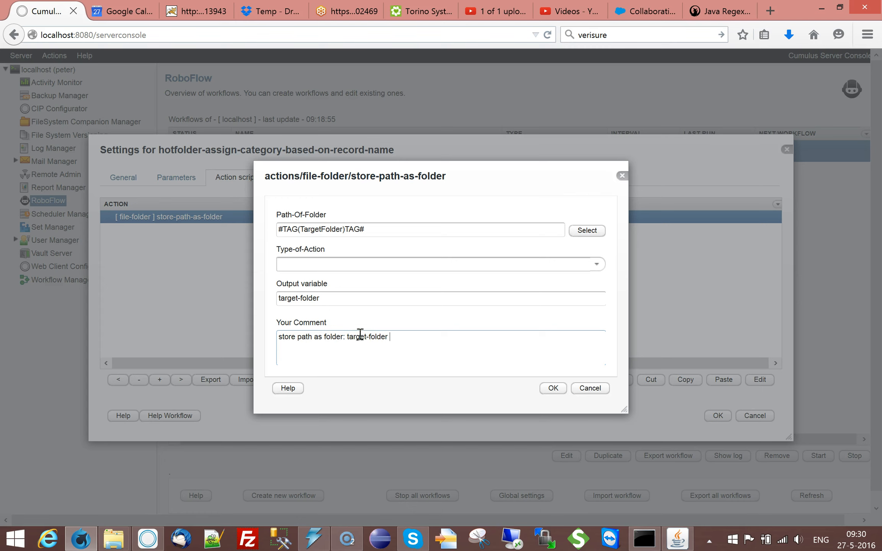
{"action": "key", "text": "ctrl+v"}
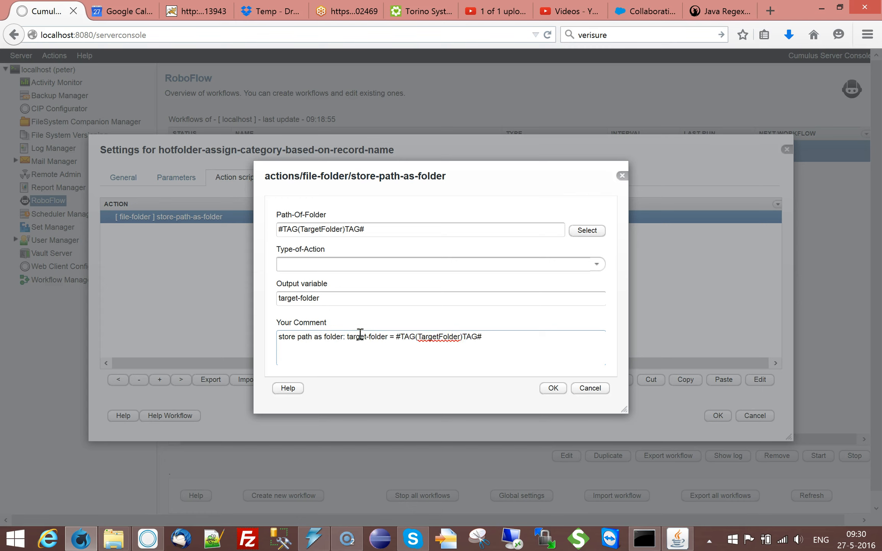
{"action": "left_click", "coordinate": [597, 264]}
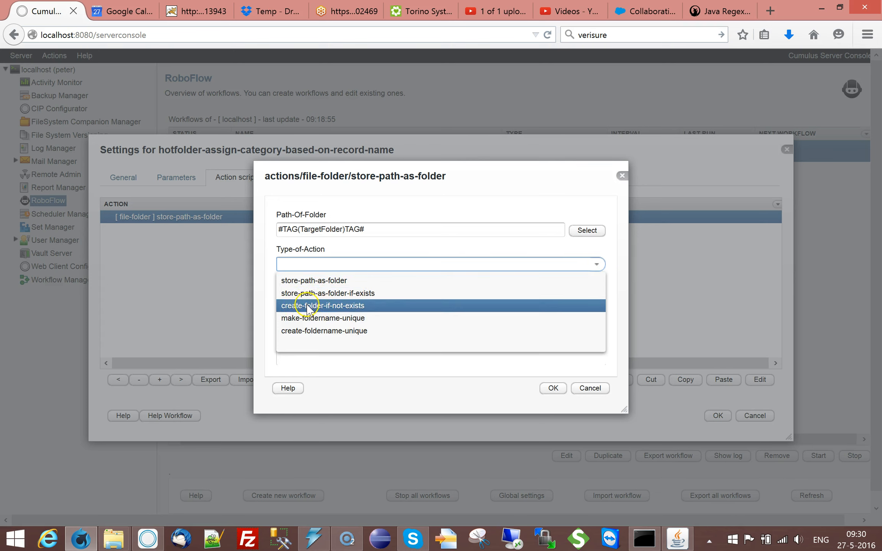
{"action": "left_click", "coordinate": [383, 306]}
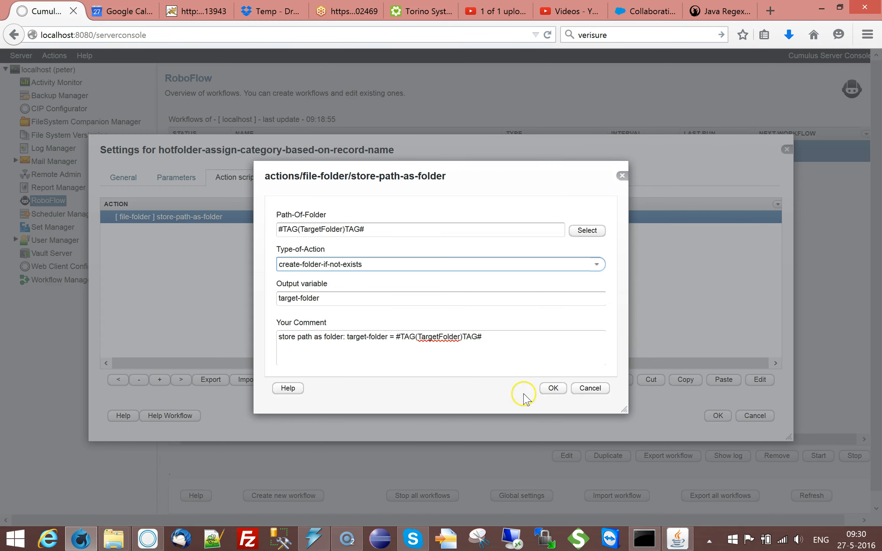
{"action": "left_click", "coordinate": [554, 388]}
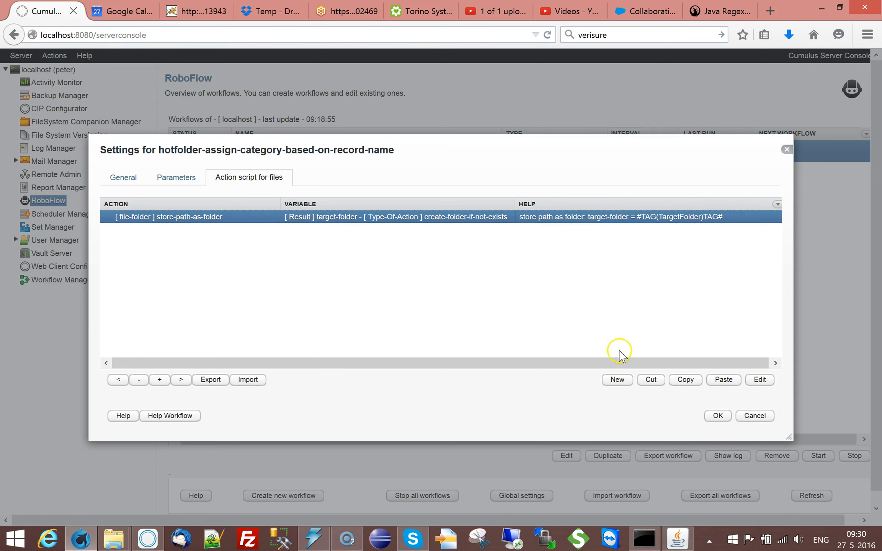
Add a copy-move-file action from the file-folder category to the action script for files.
{"action": "left_click", "coordinate": [617, 381]}
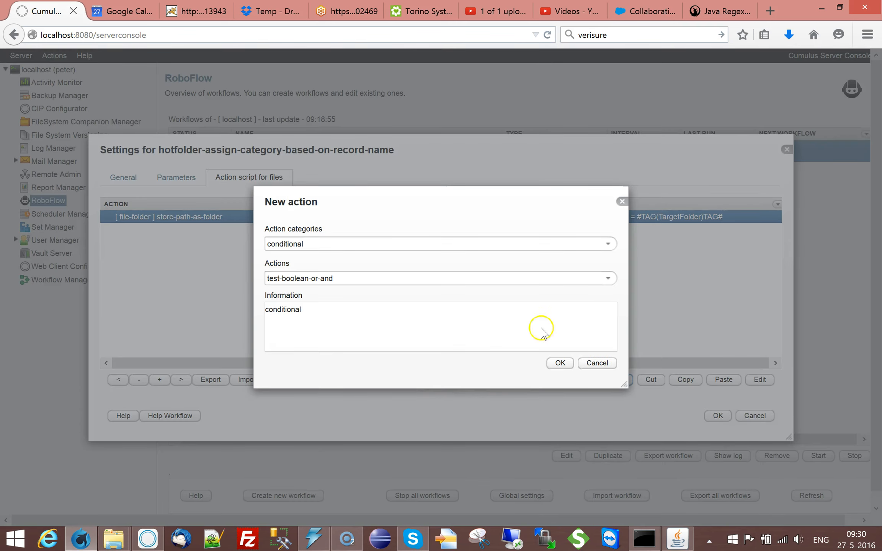
{"action": "left_click", "coordinate": [609, 243]}
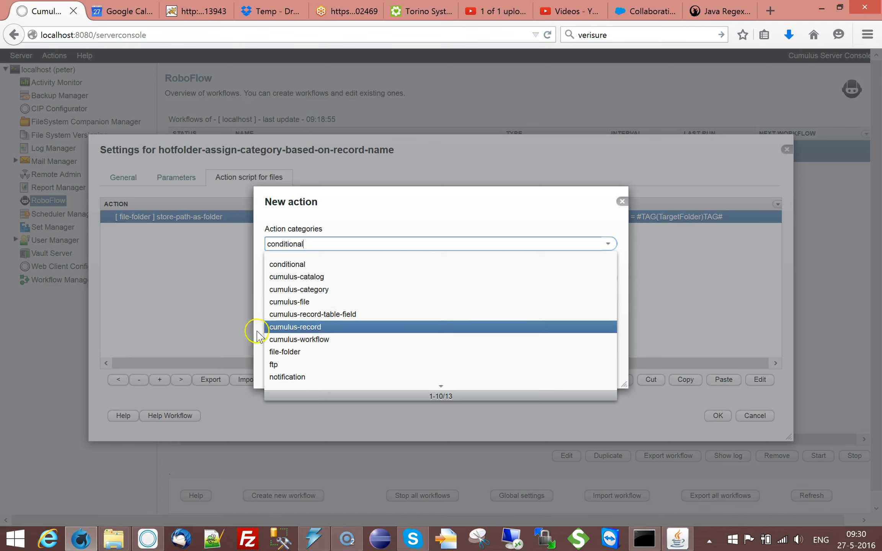
{"action": "left_click", "coordinate": [278, 352]}
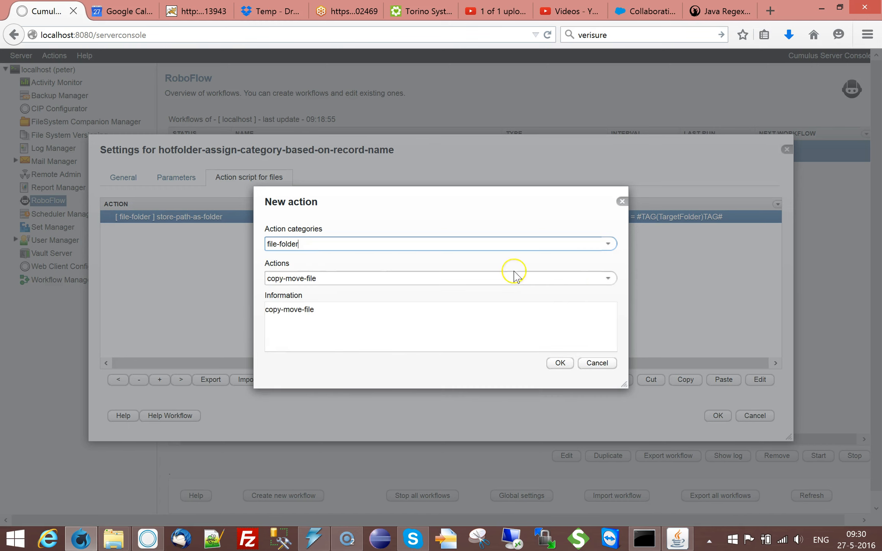
{"action": "left_click", "coordinate": [558, 363]}
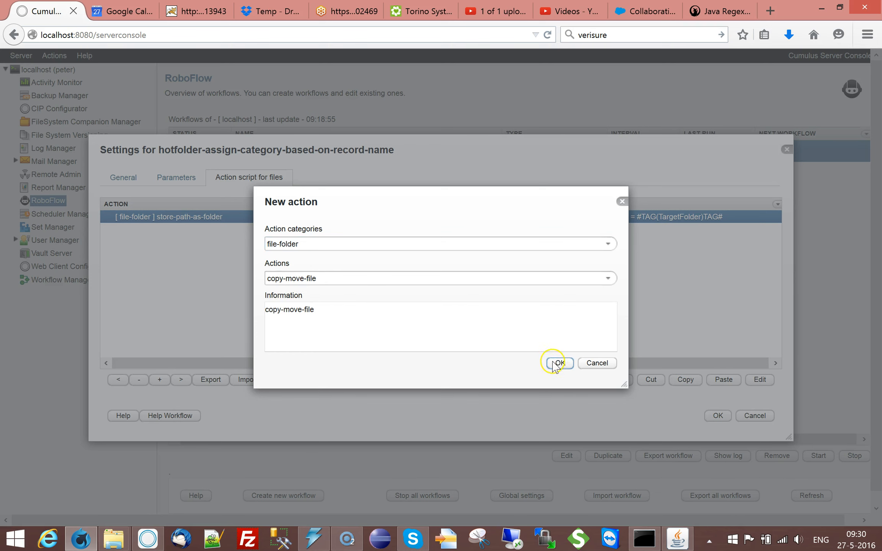
Configure the copy-move-file action to process the file variable hot into the folder variable target-folder, keeping copy-file as the action type.
{"action": "left_click", "coordinate": [596, 196]}
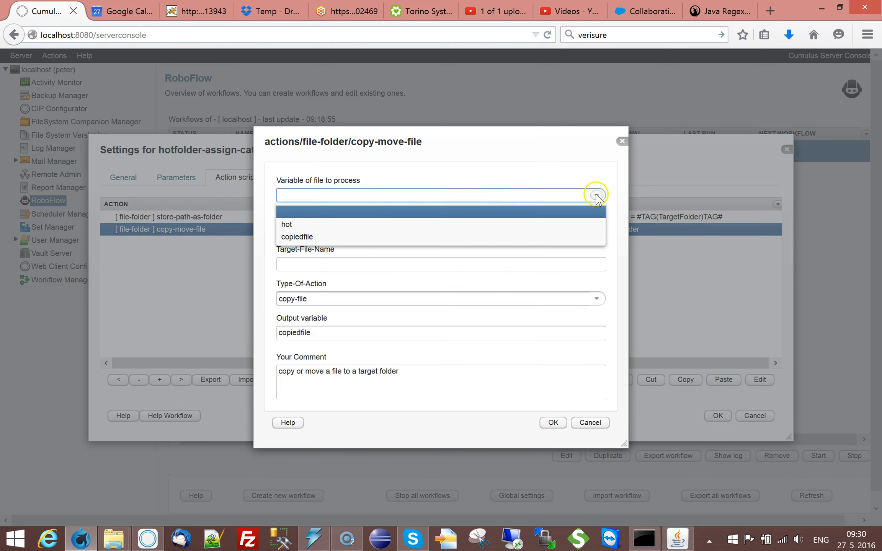
{"action": "left_click", "coordinate": [309, 223]}
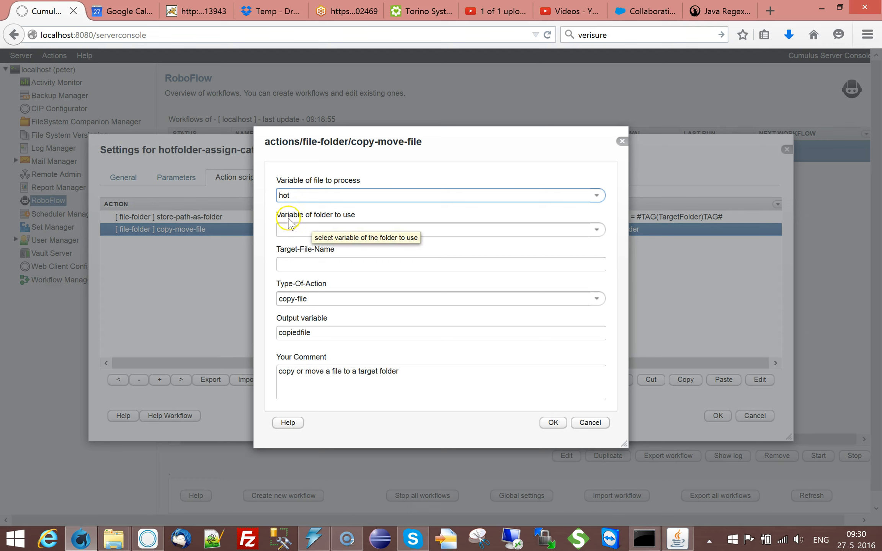
{"action": "left_click", "coordinate": [596, 229]}
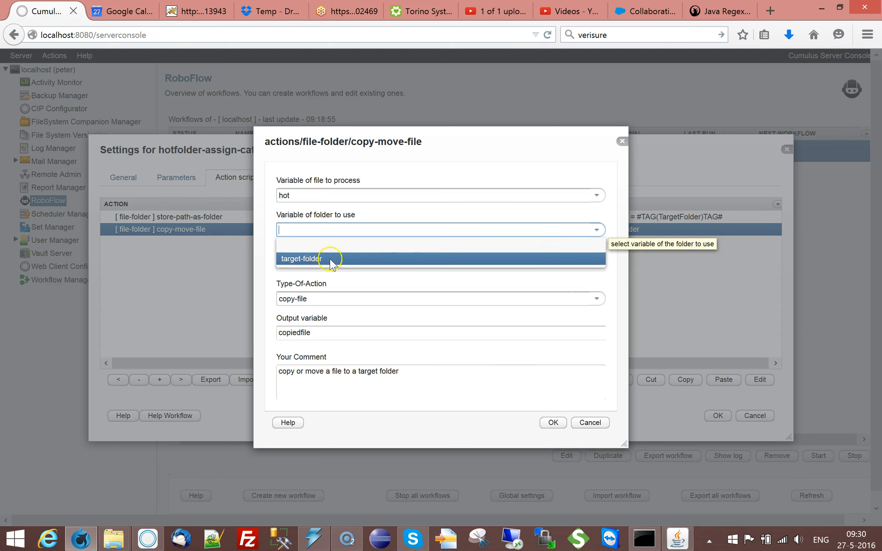
{"action": "left_click", "coordinate": [301, 259]}
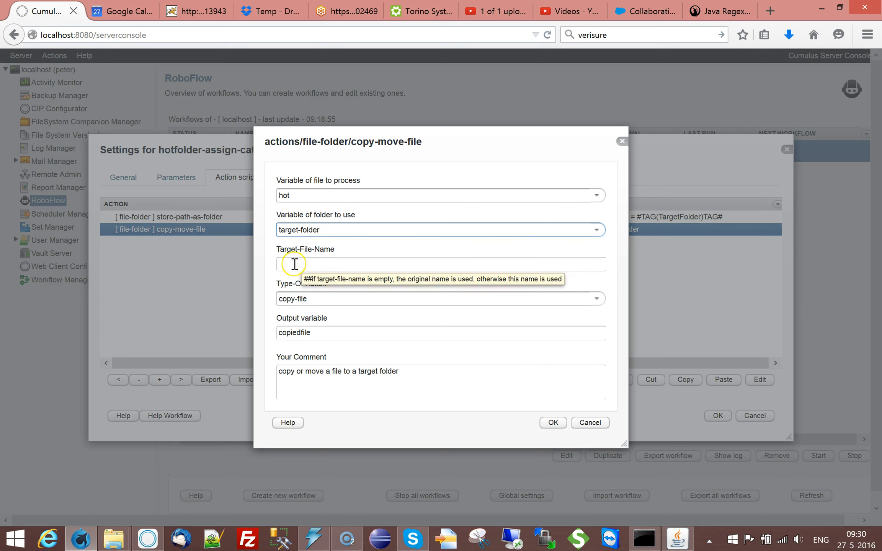
{"action": "left_click", "coordinate": [596, 299]}
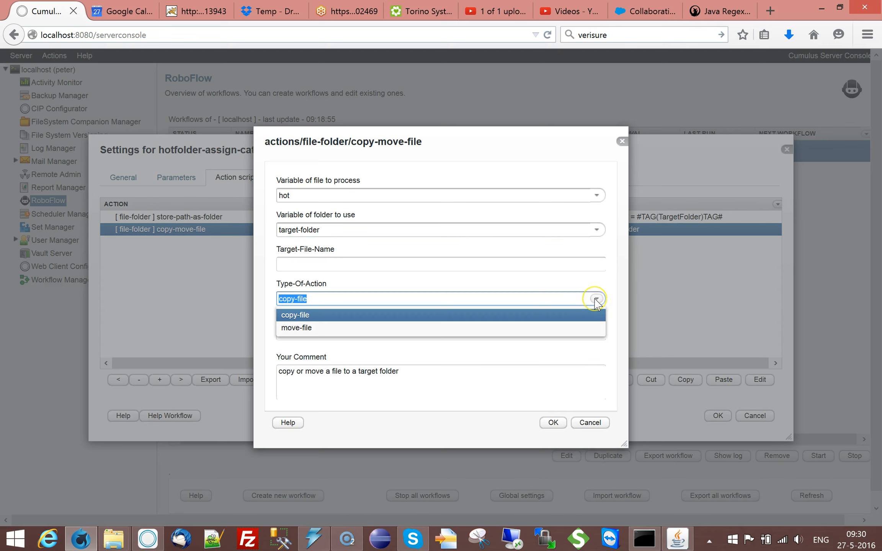
{"action": "left_click", "coordinate": [596, 299]}
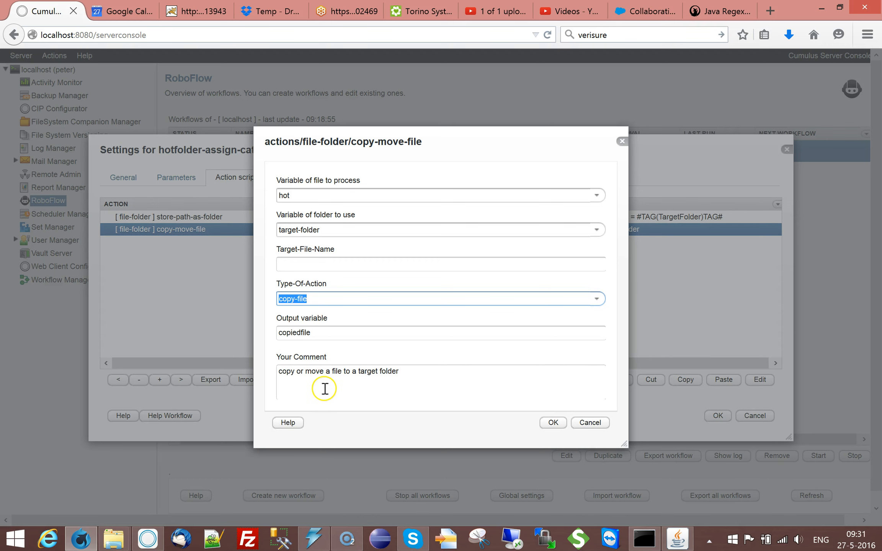
{"action": "left_click", "coordinate": [555, 422]}
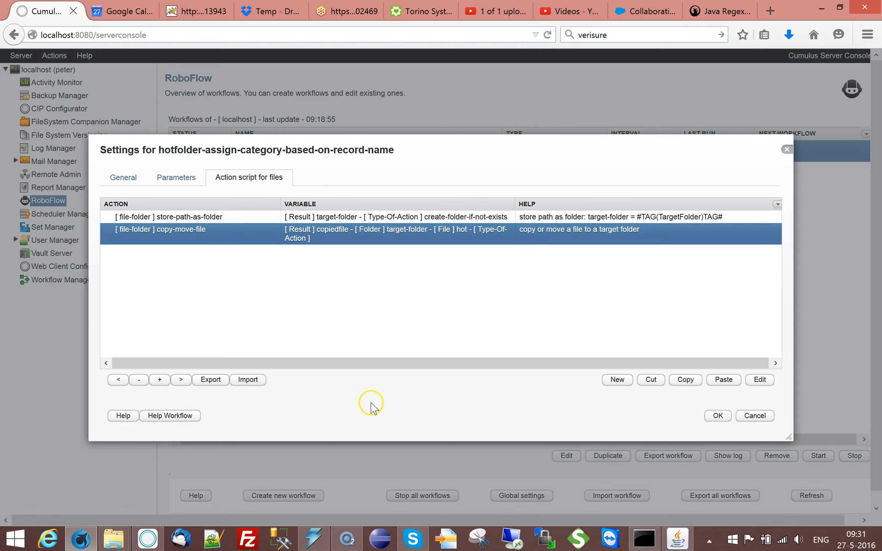
Add an open-catalog action from the cumulus-catalog category to the action script for files.
{"action": "left_click", "coordinate": [617, 380]}
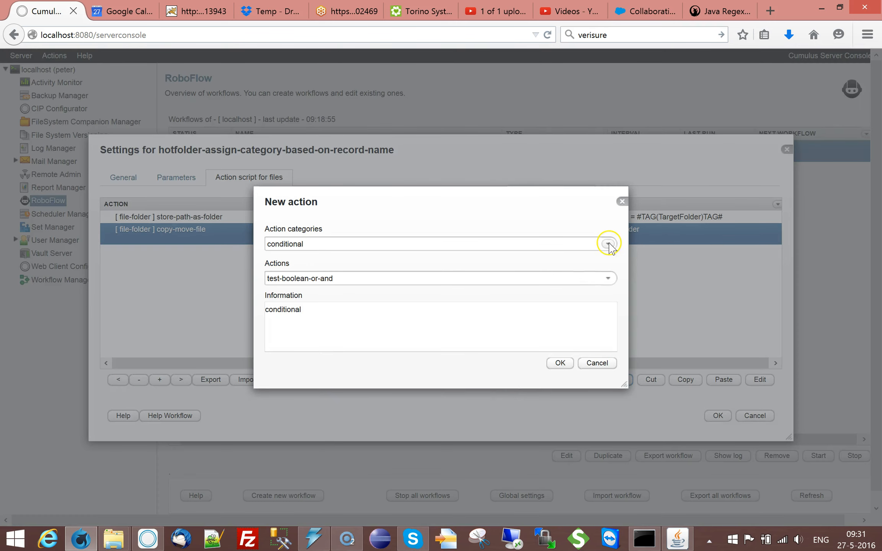
{"action": "left_click", "coordinate": [608, 243]}
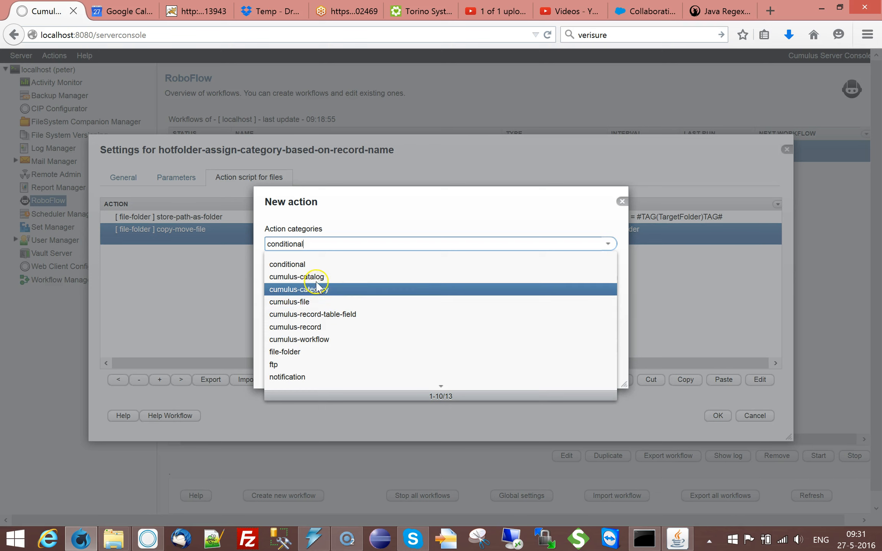
{"action": "left_click", "coordinate": [336, 276]}
{"action": "left_click", "coordinate": [609, 279]}
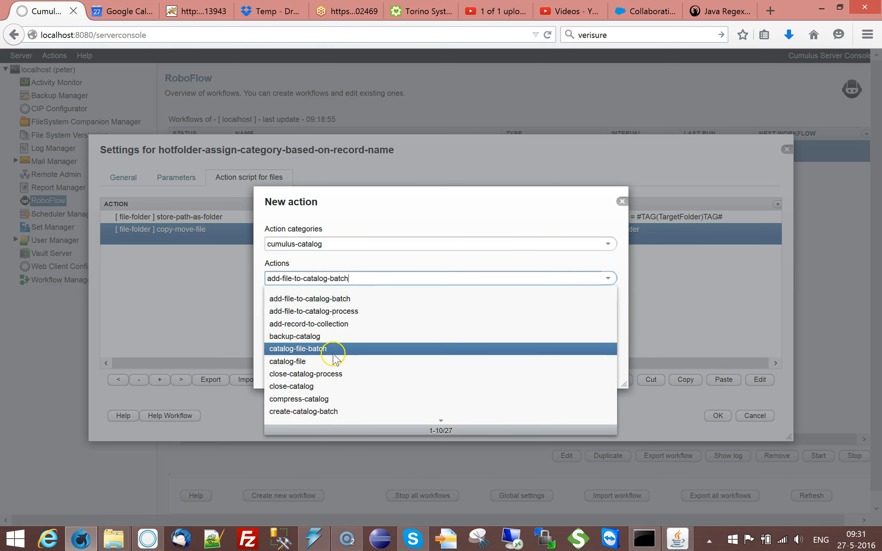
{"action": "scroll", "coordinate": [334, 358], "scroll_direction": "down", "scroll_amount": 1}
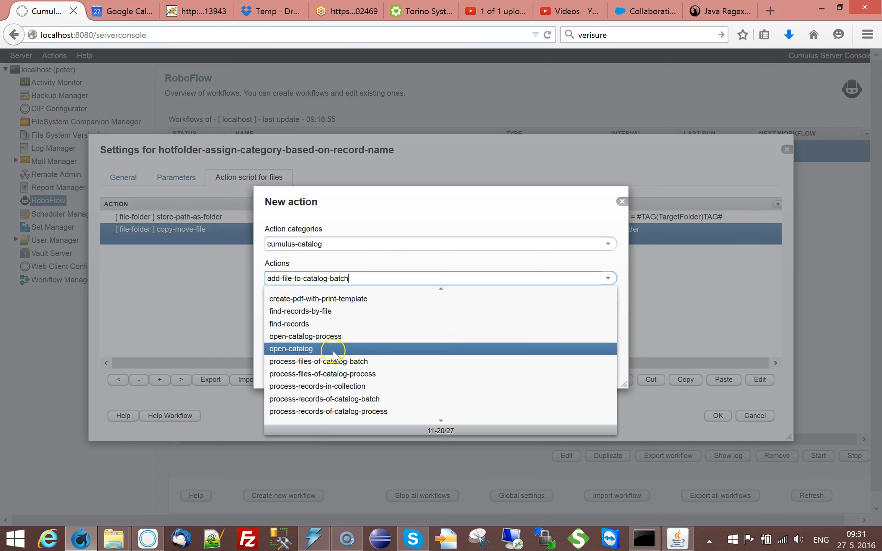
{"action": "left_click", "coordinate": [333, 349]}
{"action": "left_click", "coordinate": [551, 366]}
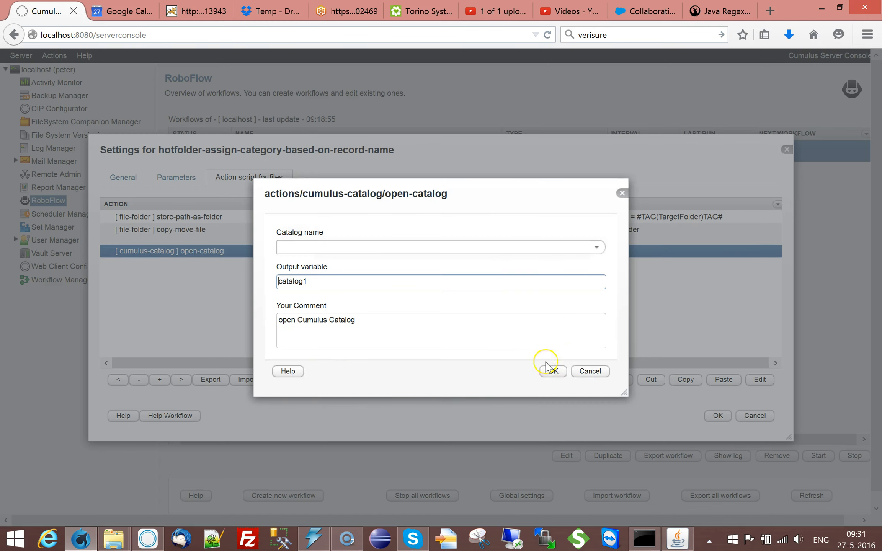
Set the open-catalog action's catalog name to Sample Catalog and save the action.
{"action": "left_click", "coordinate": [596, 247]}
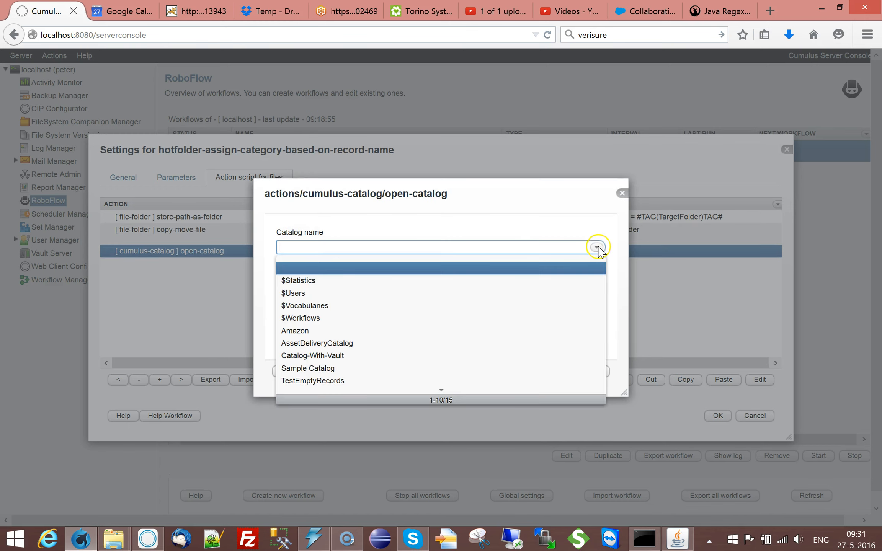
{"action": "left_click", "coordinate": [336, 368]}
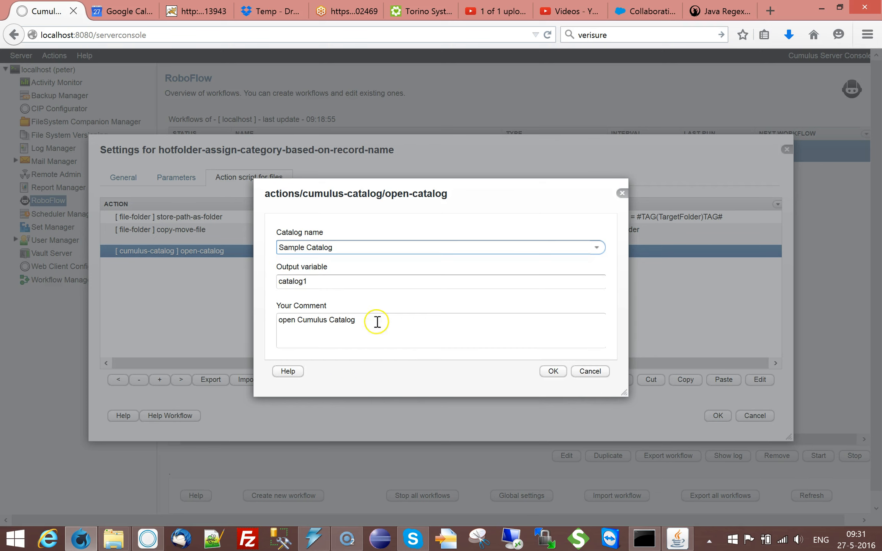
{"action": "left_click", "coordinate": [548, 374]}
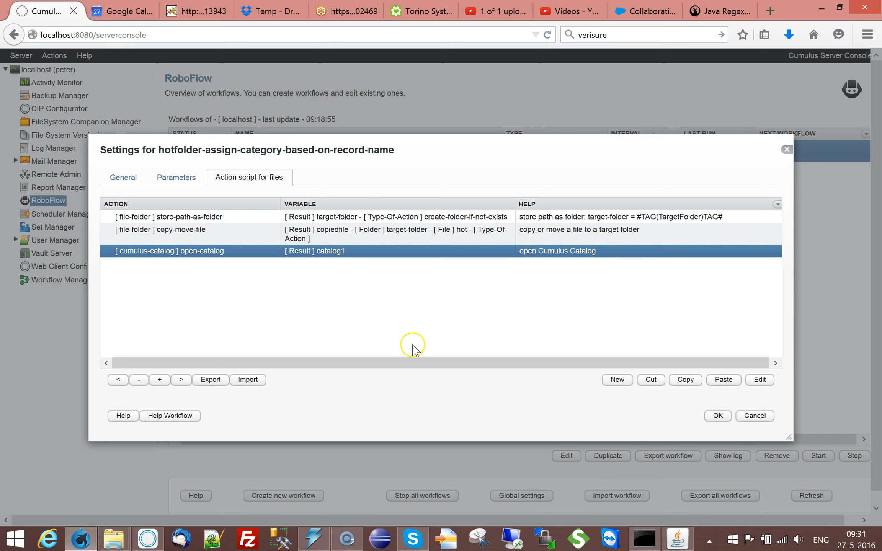
Create a new workflow parameter named CumulusCatalog:select-catalog-dialog, copying the dialog suffix from the comment text.
{"action": "left_click", "coordinate": [176, 178]}
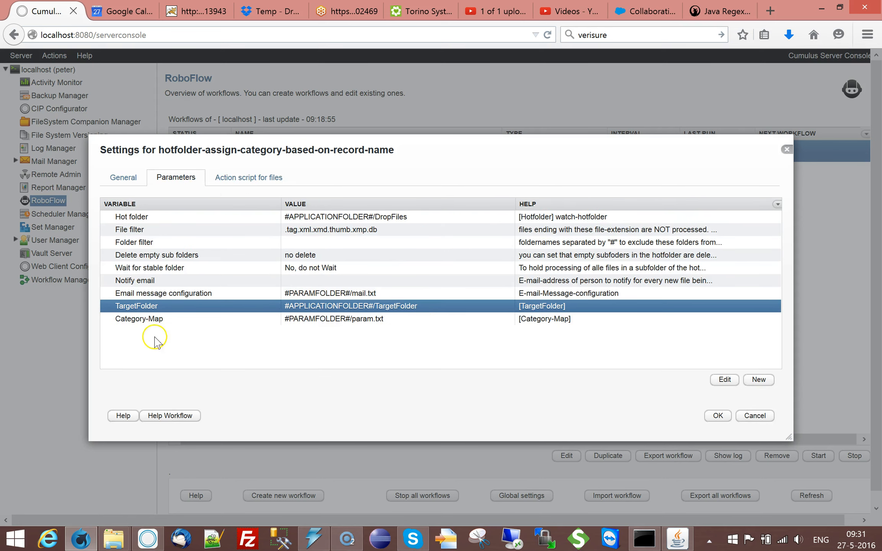
{"action": "left_click", "coordinate": [153, 320]}
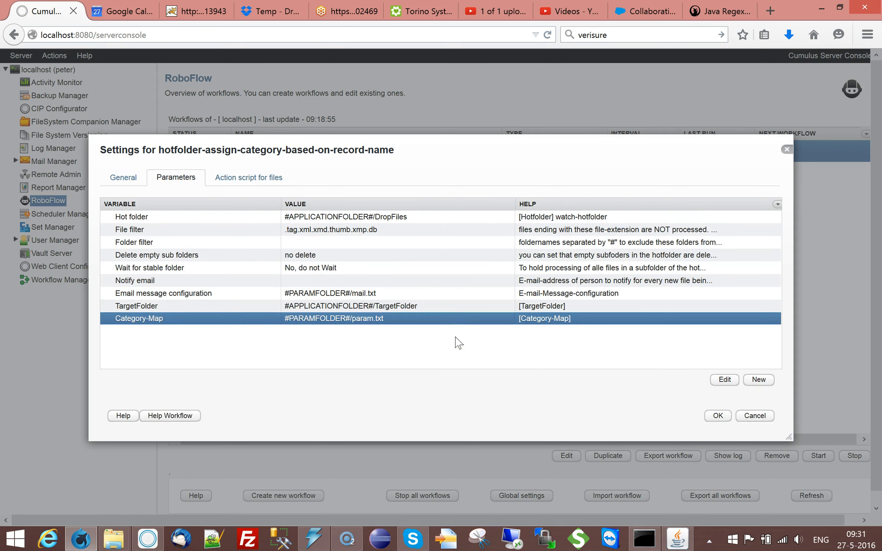
{"action": "left_click", "coordinate": [758, 379]}
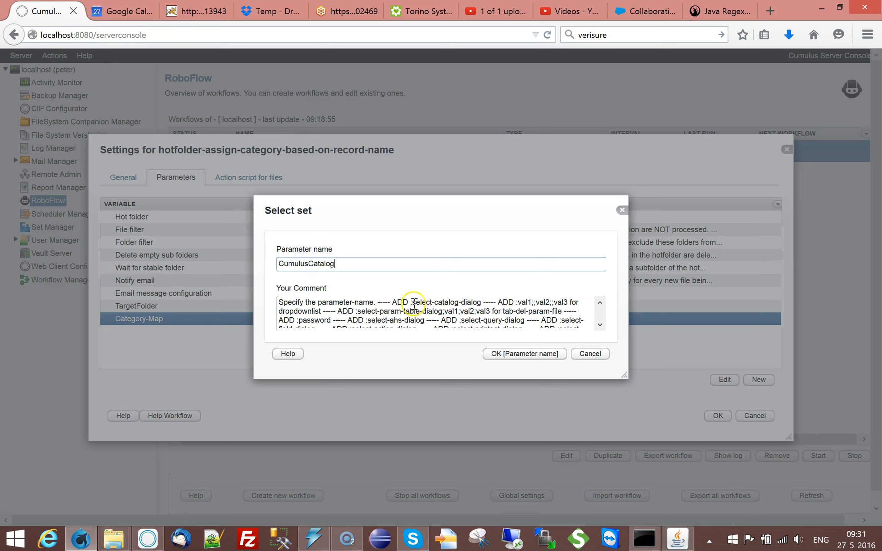
{"action": "left_click_drag", "start_coordinate": [411, 303], "coordinate": [480, 306]}
{"action": "key", "text": "ctrl+c"}
{"action": "left_click", "coordinate": [370, 262]}
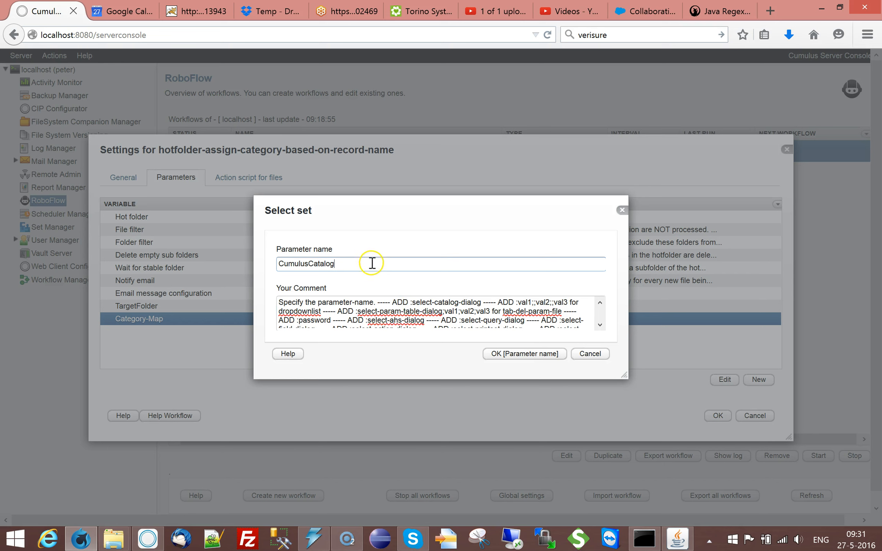
{"action": "key", "text": "ctrl+v"}
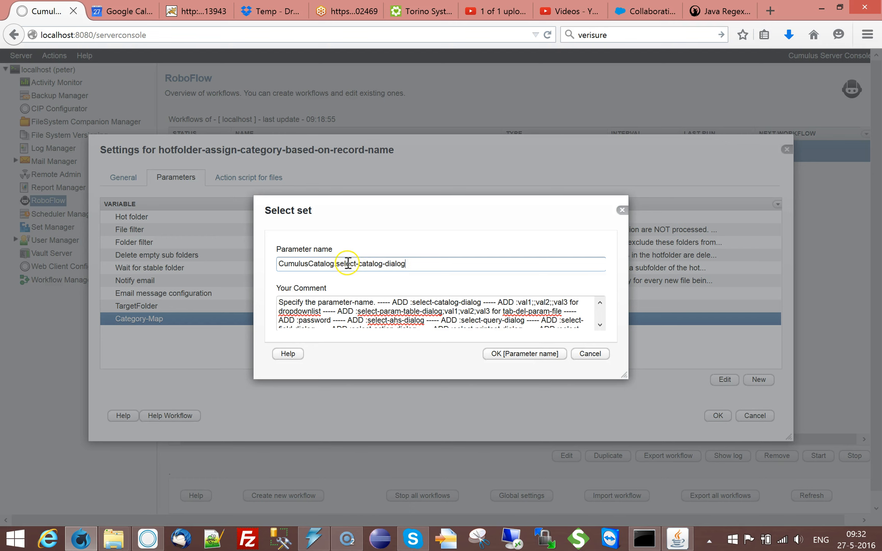
{"action": "left_click", "coordinate": [600, 325]}
{"action": "left_click", "coordinate": [600, 325]}
{"action": "left_click", "coordinate": [599, 304]}
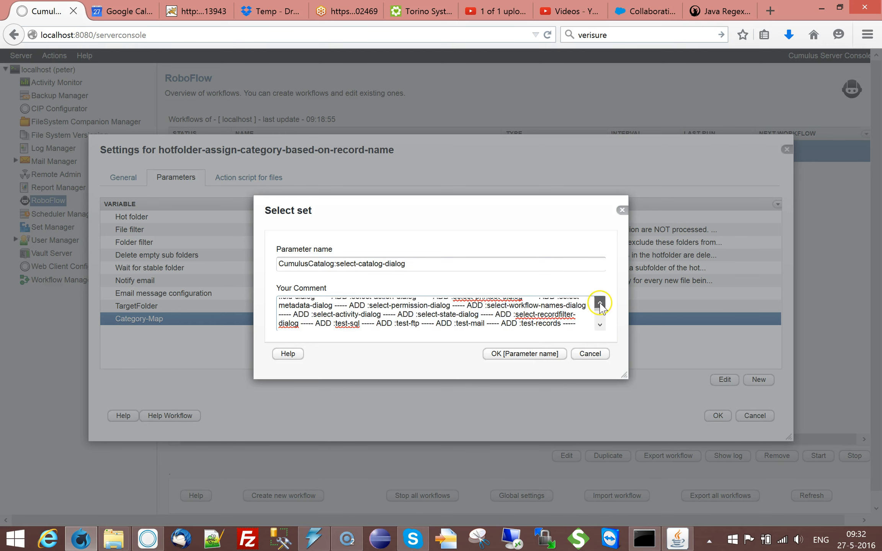
{"action": "left_click", "coordinate": [600, 303]}
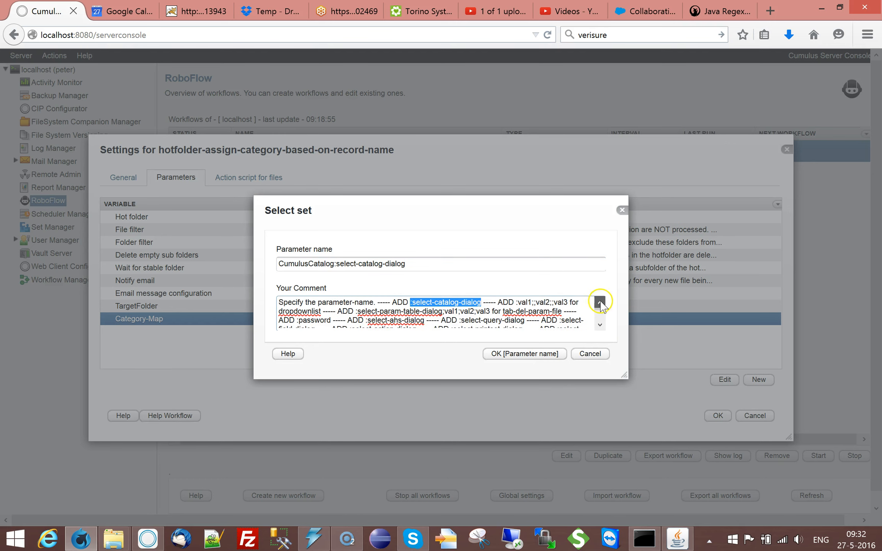
{"action": "left_click", "coordinate": [545, 363]}
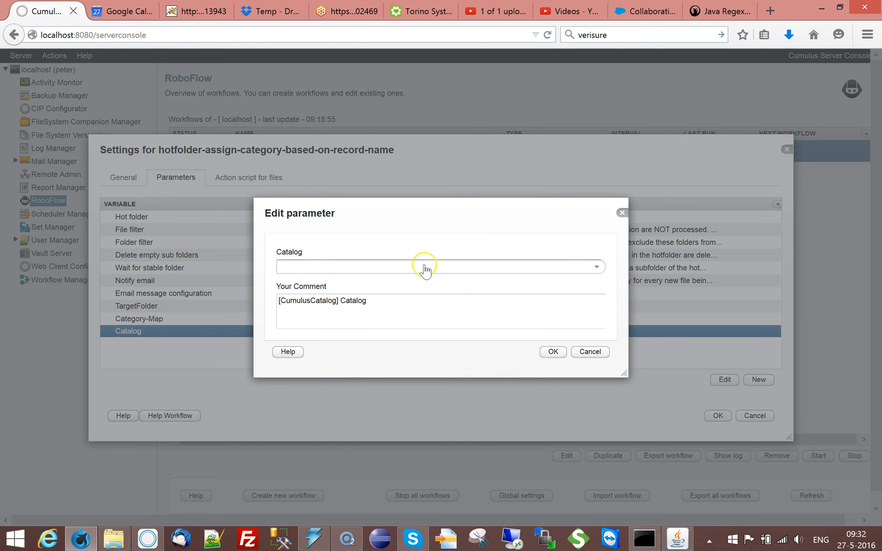
Set the new Catalog parameter to Sample Catalog, copy its tag name CumulusCatalog from the comment and save the parameter.
{"action": "left_click", "coordinate": [596, 267]}
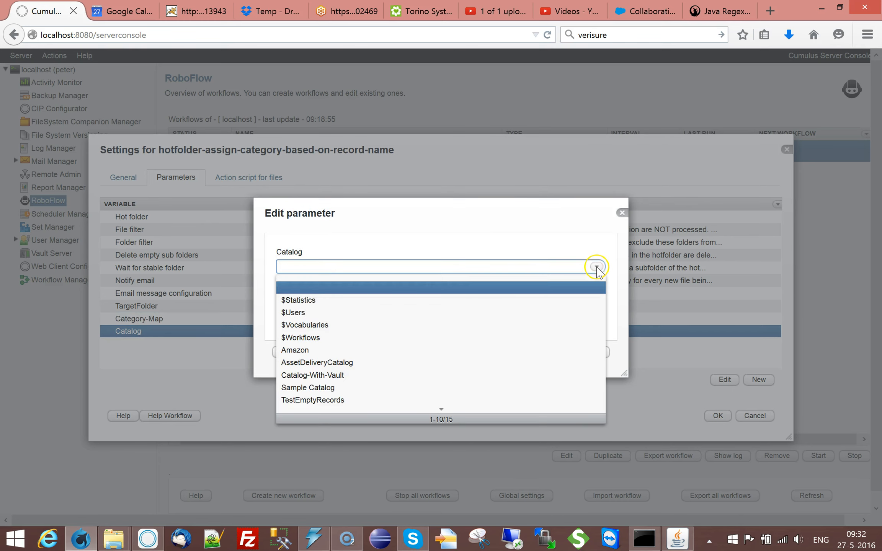
{"action": "left_click", "coordinate": [308, 388]}
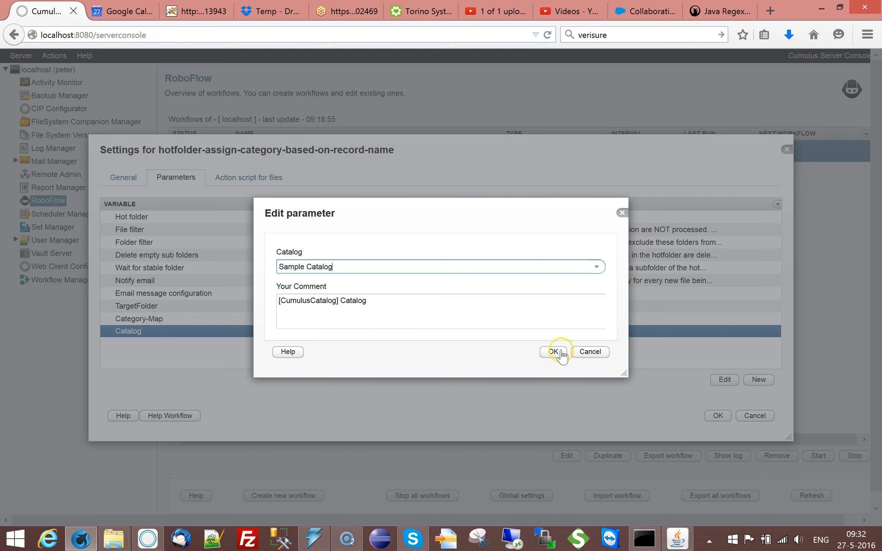
{"action": "left_click_drag", "start_coordinate": [281, 301], "coordinate": [337, 301]}
{"action": "key", "text": "ctrl+c"}
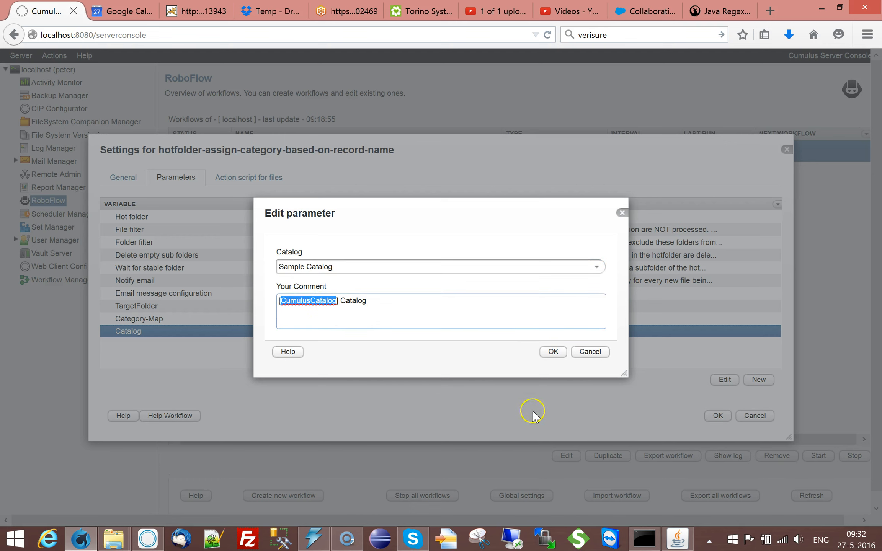
{"action": "left_click", "coordinate": [553, 351]}
Set the open-catalog action's catalog name to #TAG(CumulusCatalog)TAG# and save the action.
{"action": "left_click", "coordinate": [259, 180]}
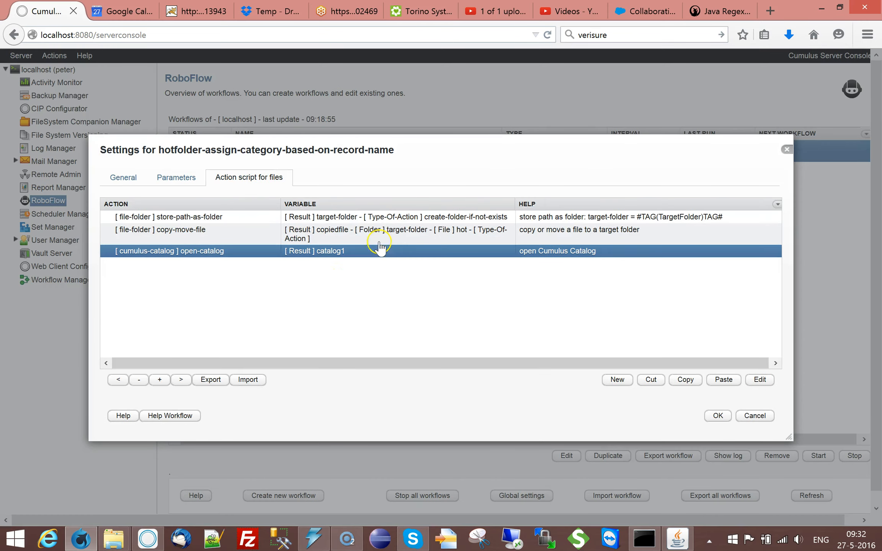
{"action": "double_click", "coordinate": [210, 254]}
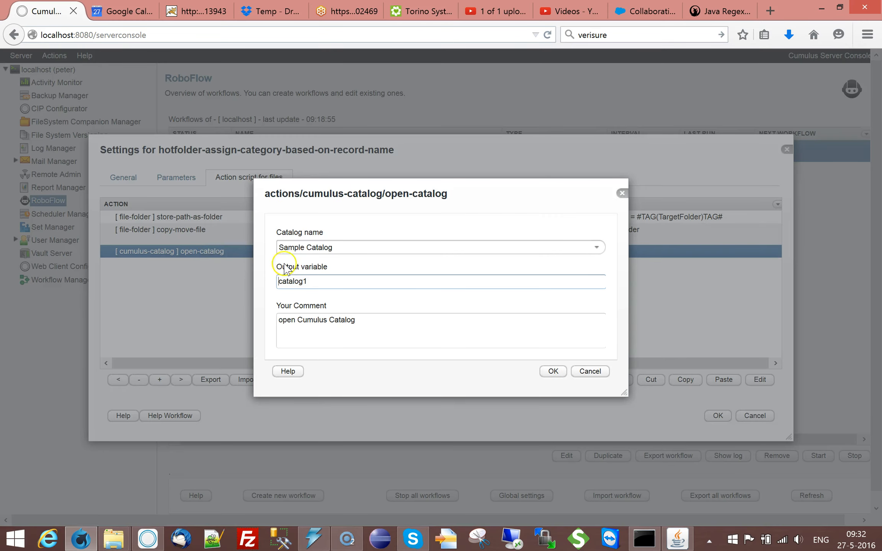
{"action": "left_click_drag", "start_coordinate": [338, 250], "coordinate": [275, 248]}
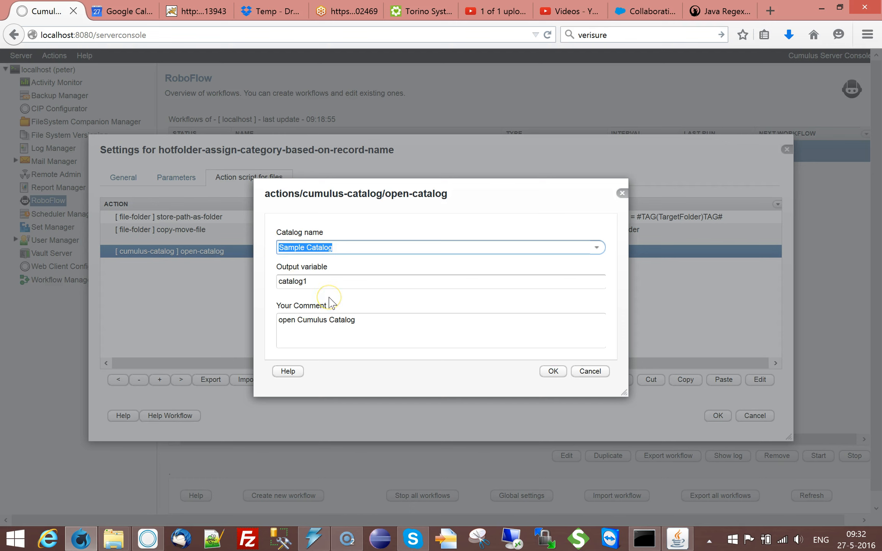
{"action": "type", "text": "##"}
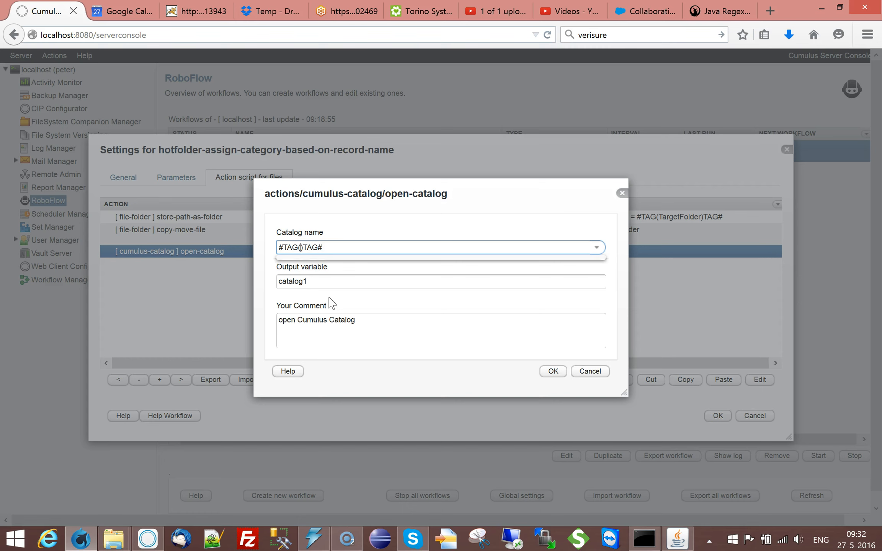
{"action": "key", "text": "ctrl+v"}
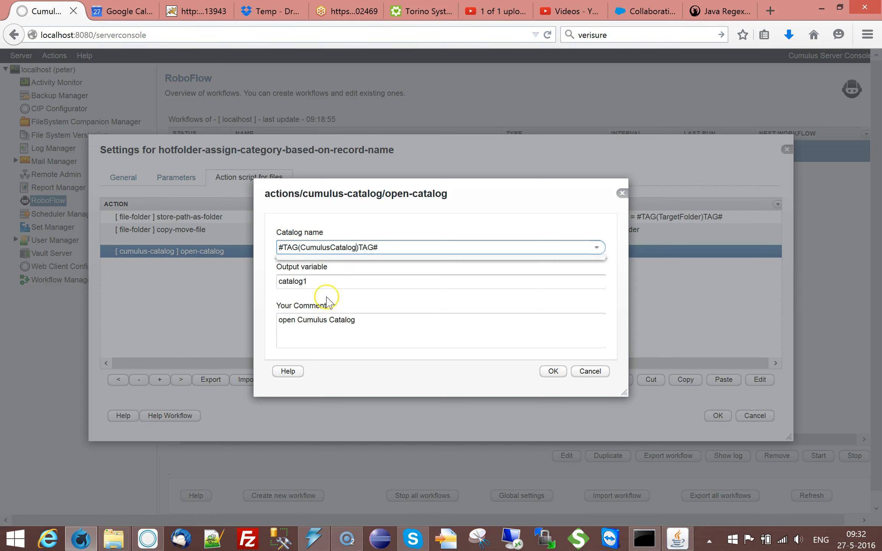
{"action": "left_click", "coordinate": [329, 282]}
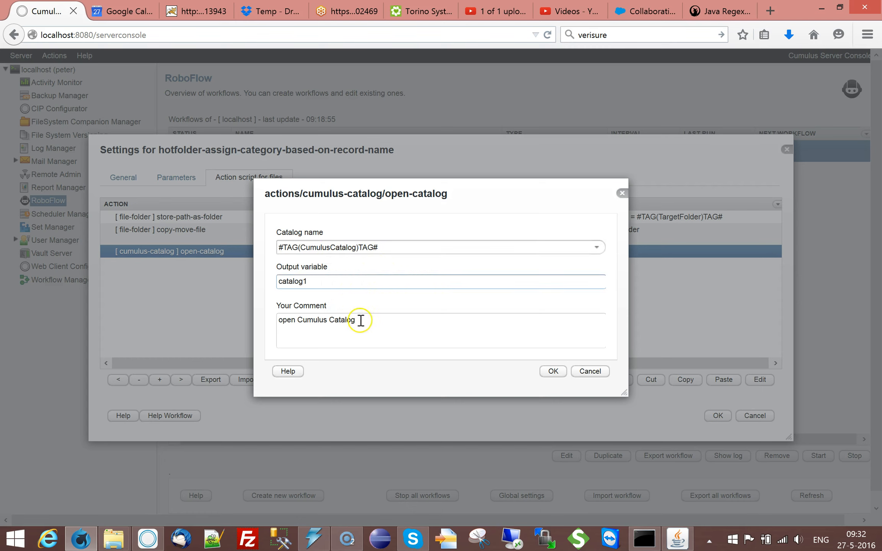
{"action": "left_click", "coordinate": [552, 371]}
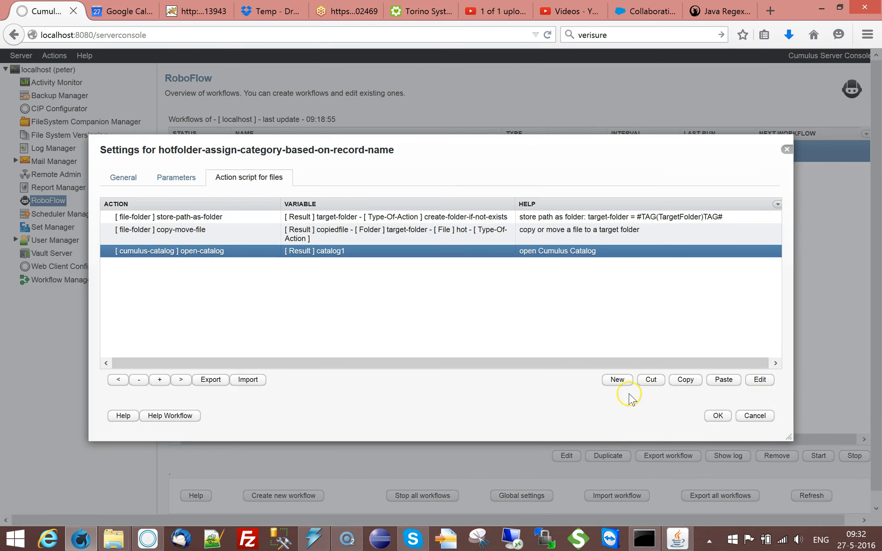
Add a close-catalog action from the cumulus-catalog category after open-catalog in the action script for files.
{"action": "left_click", "coordinate": [620, 383]}
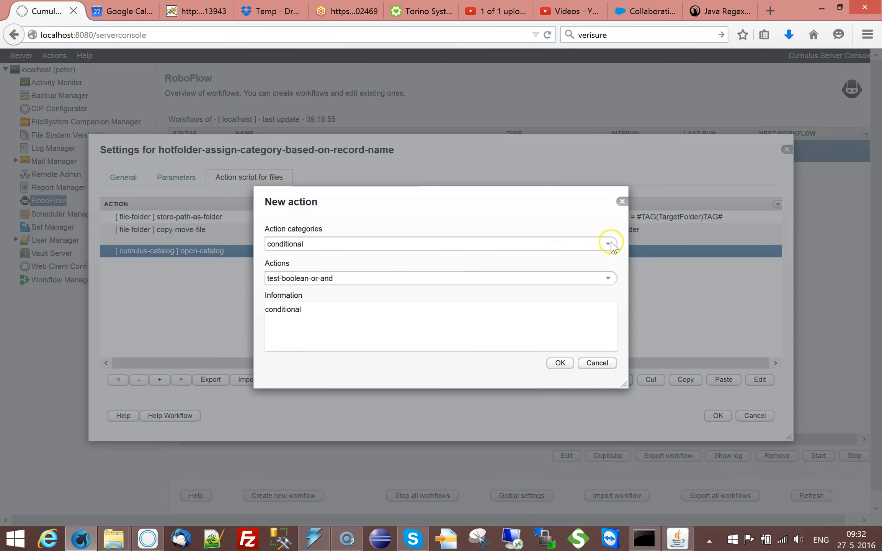
{"action": "left_click", "coordinate": [502, 248]}
{"action": "left_click", "coordinate": [338, 276]}
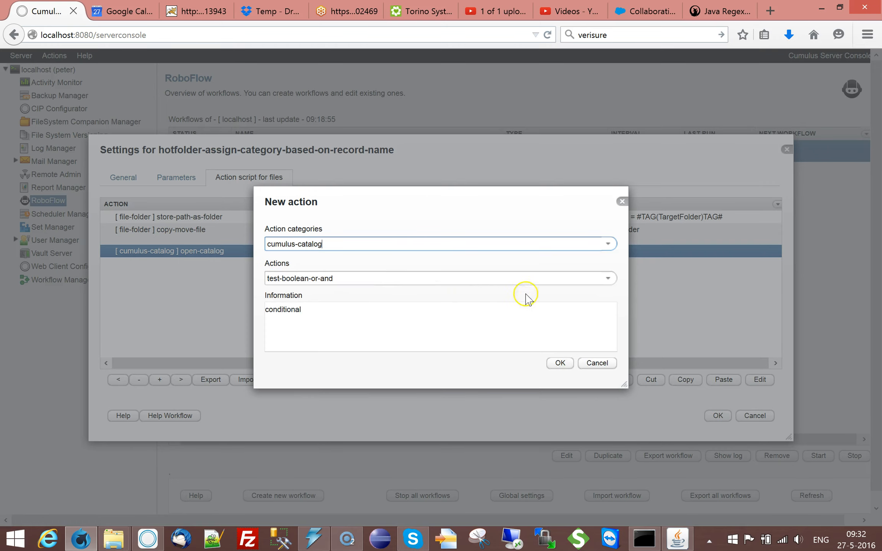
{"action": "left_click", "coordinate": [608, 278]}
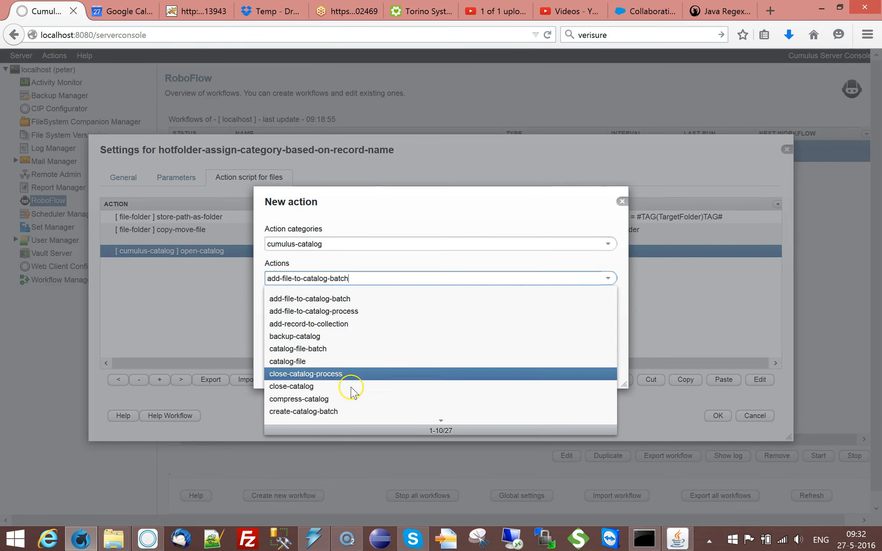
{"action": "left_click", "coordinate": [328, 387]}
{"action": "left_click", "coordinate": [560, 363]}
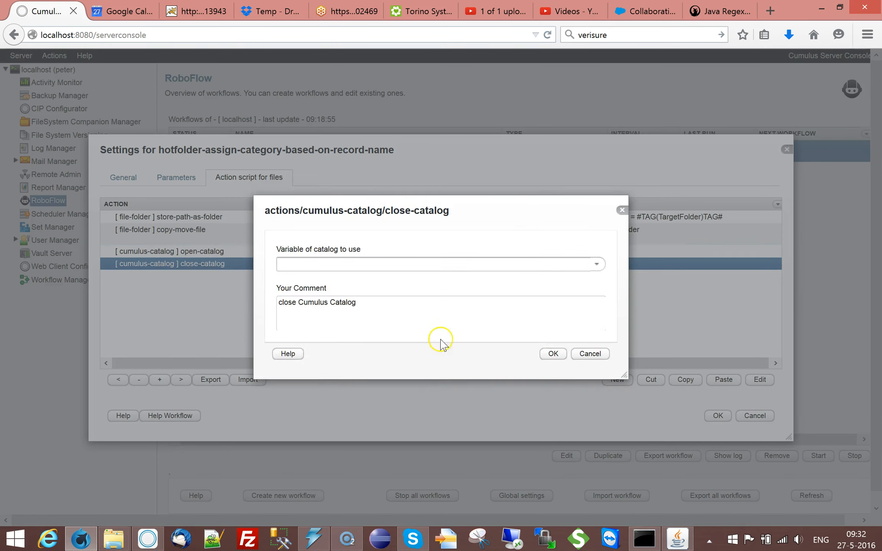
Set the close-catalog action to use the catalog variable catalog1, save it and select the open-catalog action.
{"action": "left_click", "coordinate": [594, 265]}
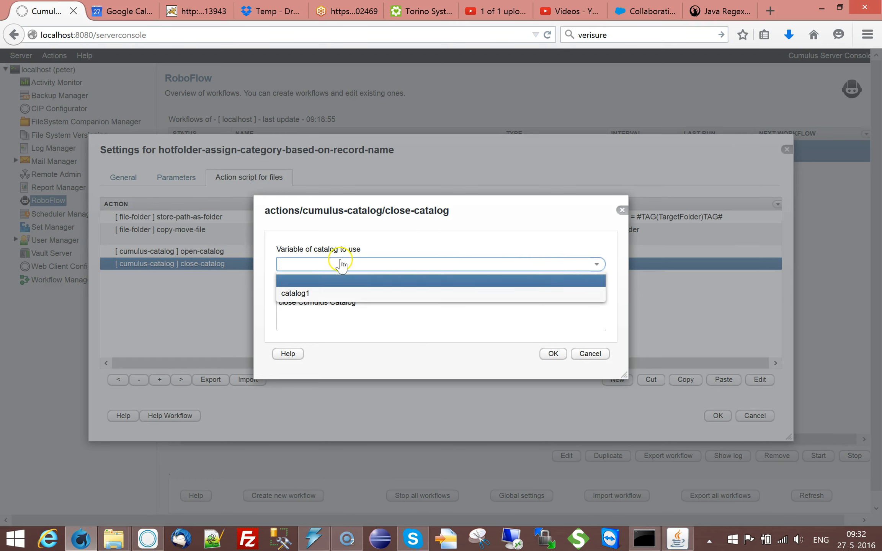
{"action": "left_click", "coordinate": [326, 290]}
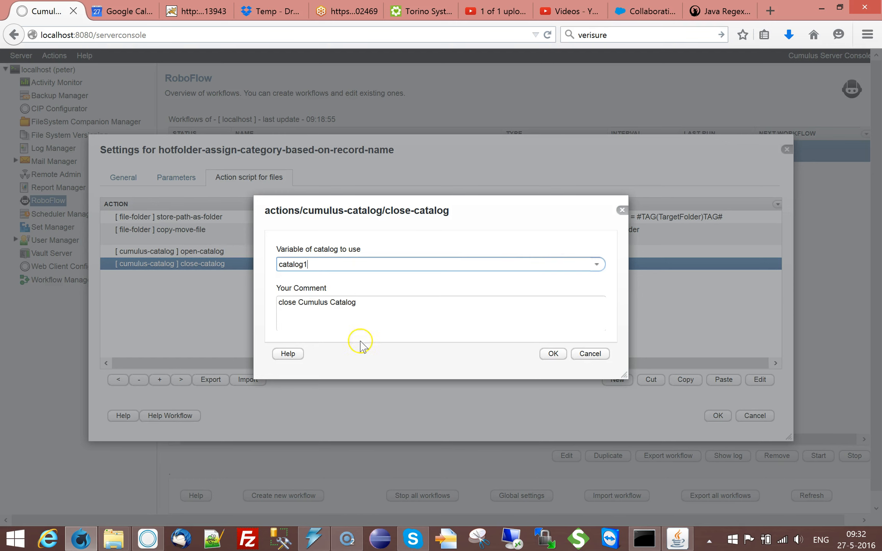
{"action": "left_click", "coordinate": [553, 354]}
{"action": "left_click", "coordinate": [208, 254]}
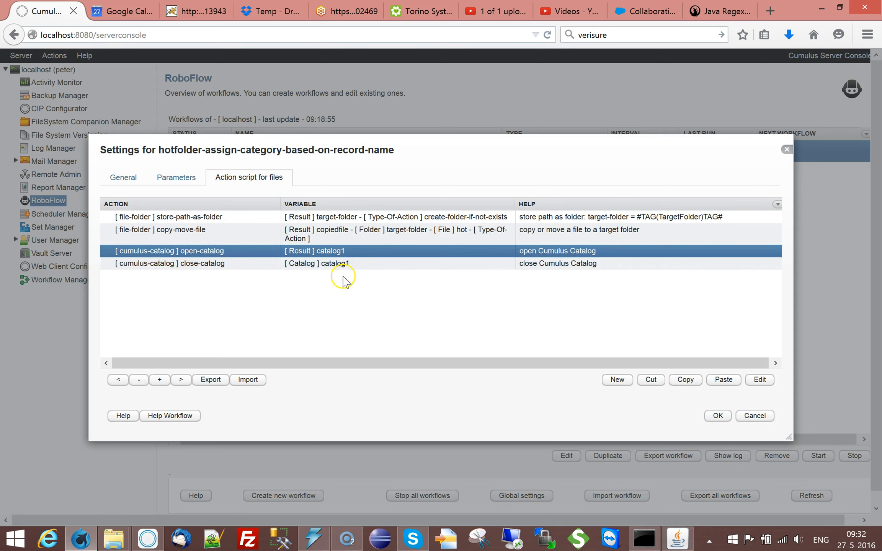
Copy the tag name Category-Map from the comment of the Category-Map parameter and close the parameter without saving.
{"action": "left_click", "coordinate": [184, 178]}
{"action": "left_click", "coordinate": [142, 320]}
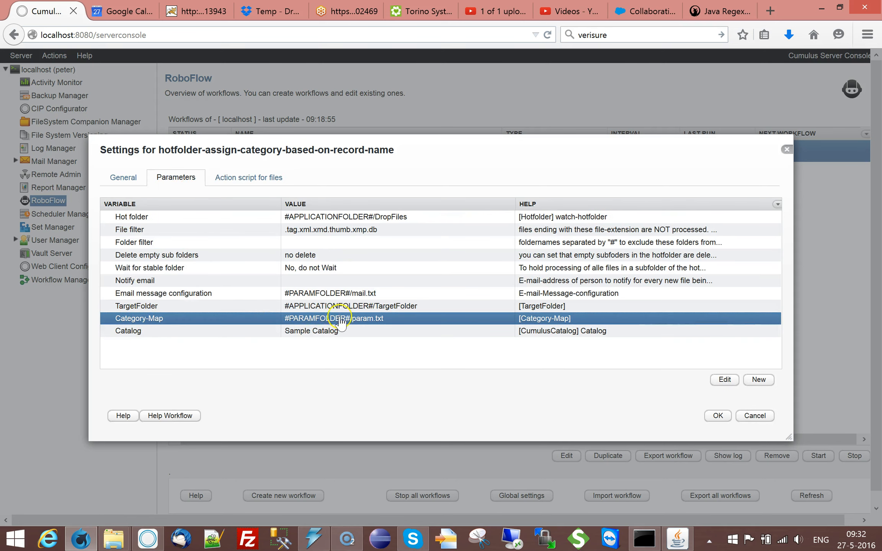
{"action": "double_click", "coordinate": [138, 319]}
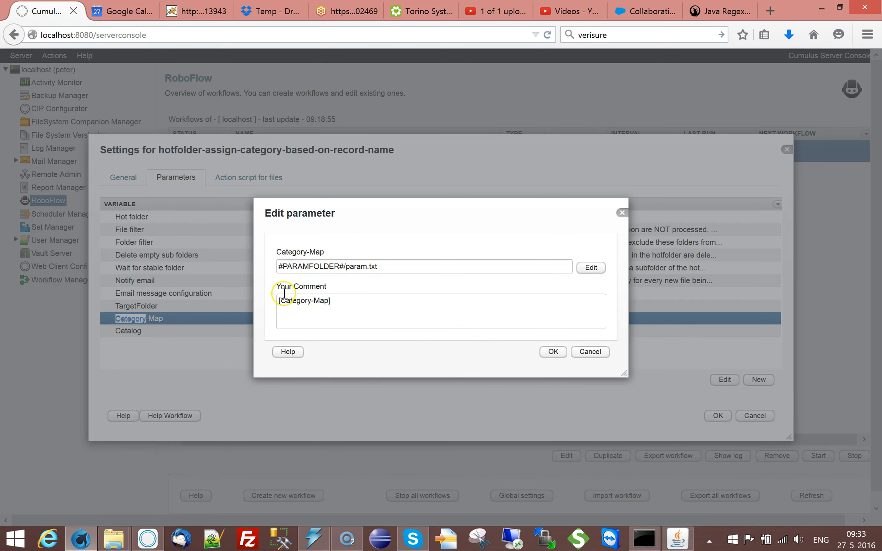
{"action": "left_click_drag", "start_coordinate": [282, 298], "coordinate": [324, 302]}
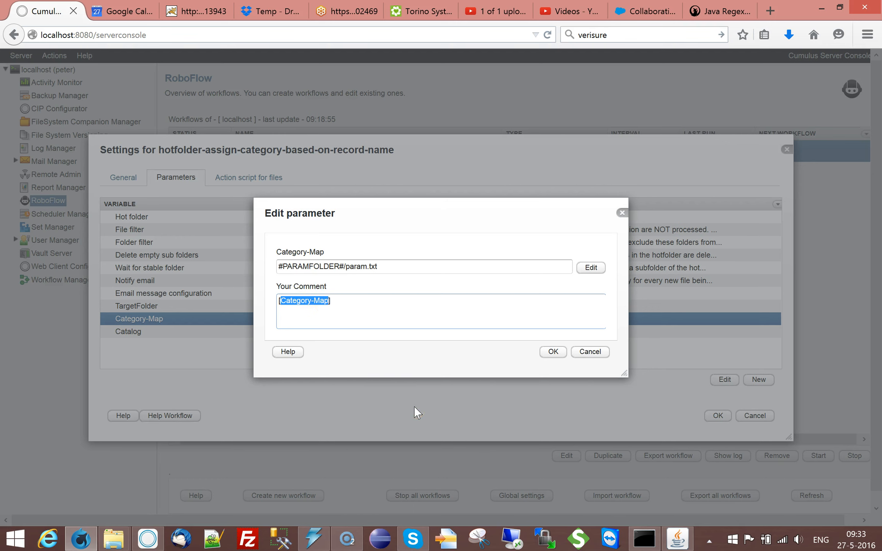
{"action": "left_click", "coordinate": [597, 353]}
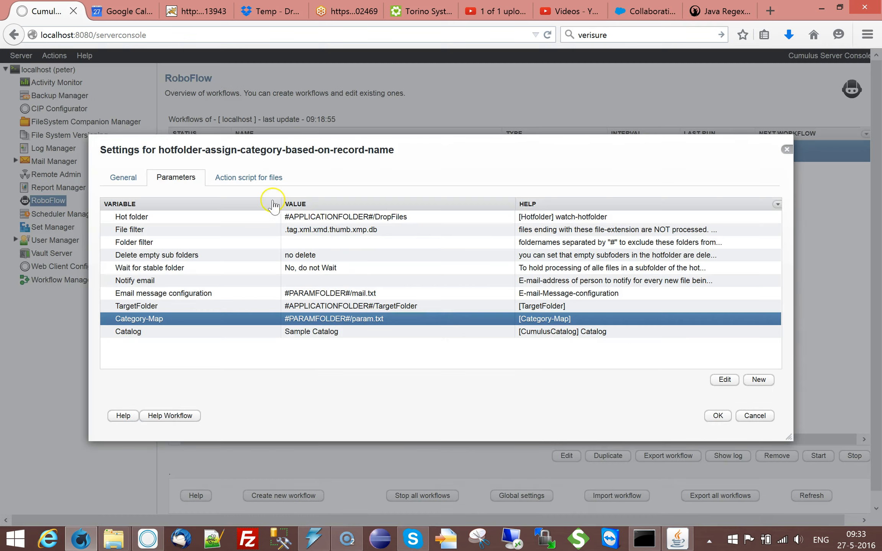
Add a store-path-as-file action from the file-folder category directly after store-path-as-folder in the action script for files.
{"action": "left_click", "coordinate": [245, 178]}
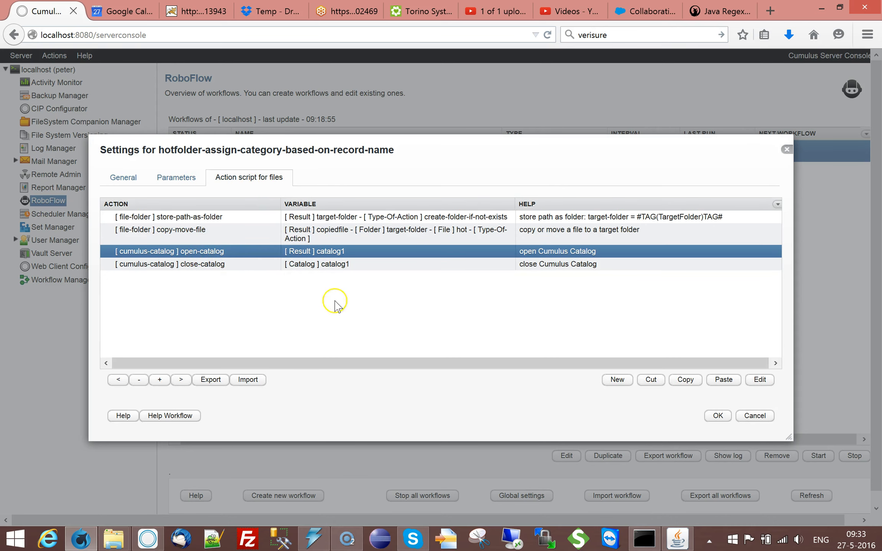
{"action": "left_click", "coordinate": [196, 219]}
{"action": "left_click", "coordinate": [624, 384]}
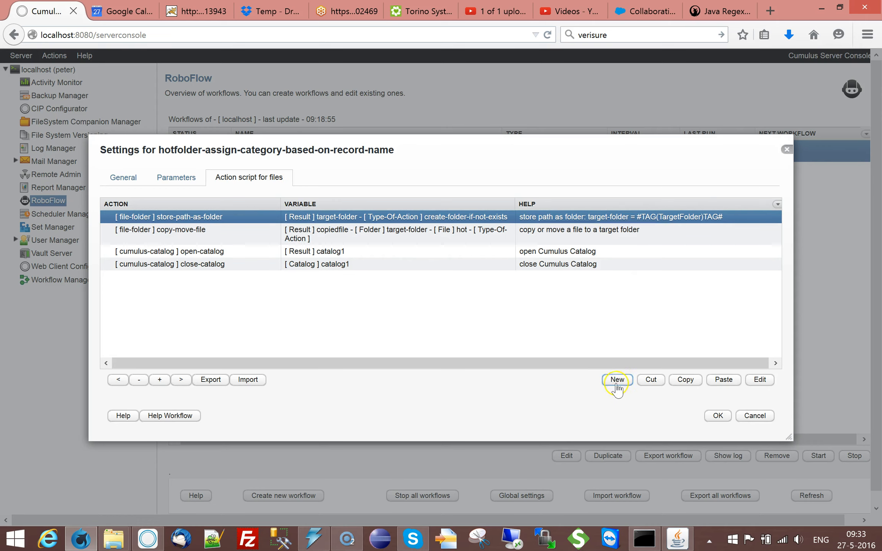
{"action": "left_click", "coordinate": [608, 244]}
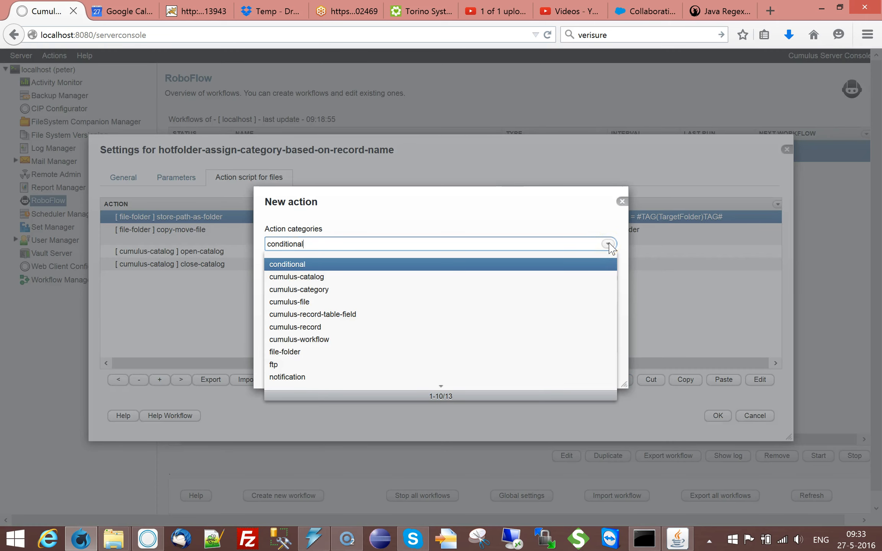
{"action": "left_click", "coordinate": [285, 354]}
{"action": "left_click", "coordinate": [608, 278]}
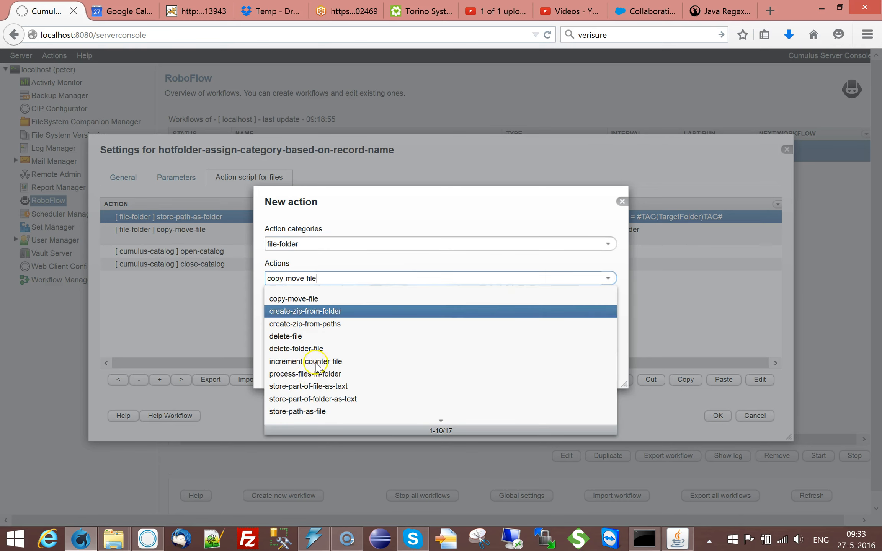
{"action": "left_click", "coordinate": [284, 412]}
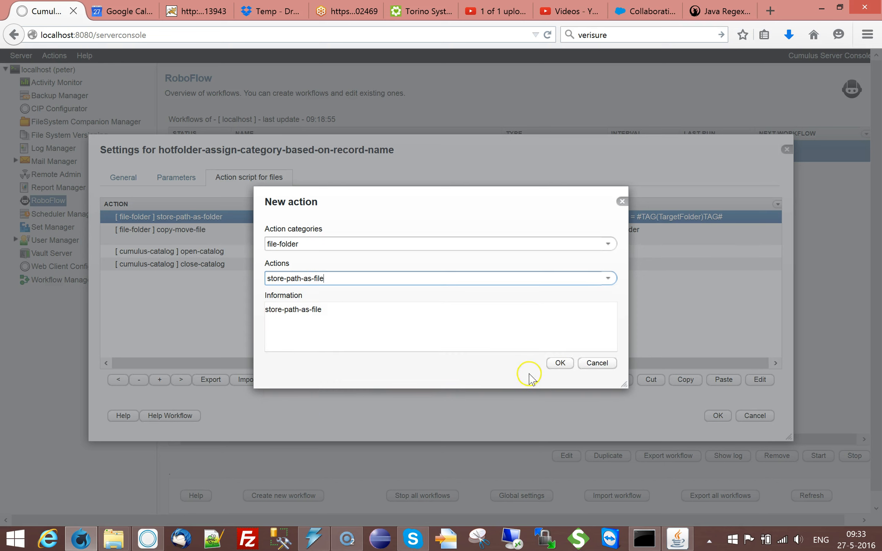
{"action": "left_click", "coordinate": [558, 363]}
Set the Path-Of-File of the store-path-as-file action to #TAG(Category-Map)TAG#.
{"action": "left_click", "coordinate": [318, 232]}
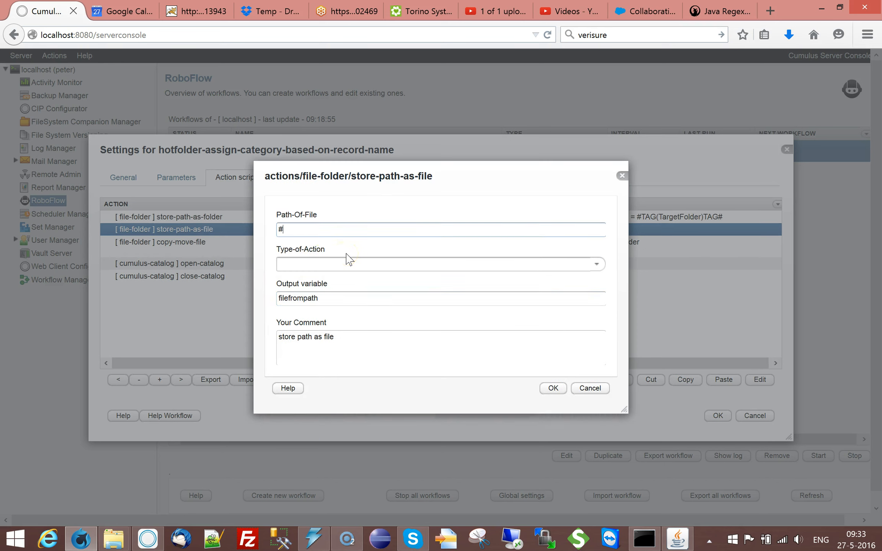
{"action": "type", "text": "##"}
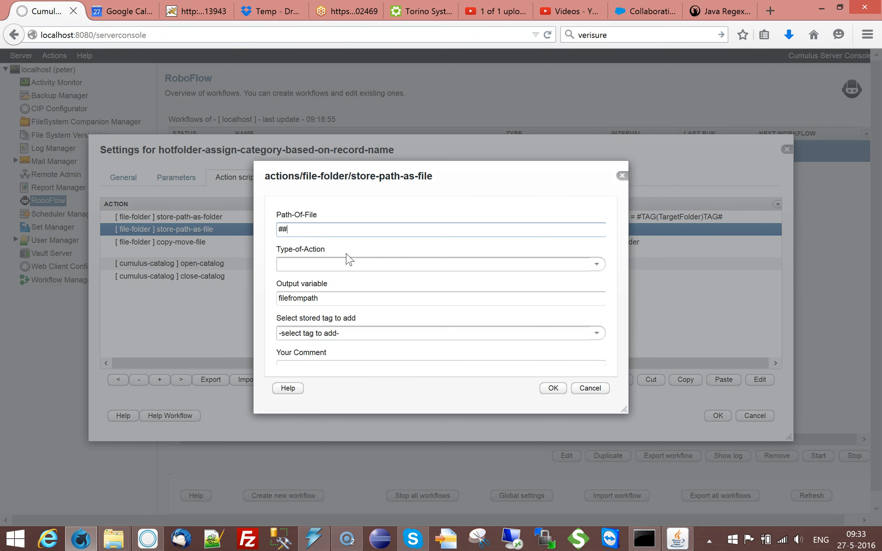
{"action": "left_click", "coordinate": [391, 334]}
{"action": "left_click", "coordinate": [306, 391]}
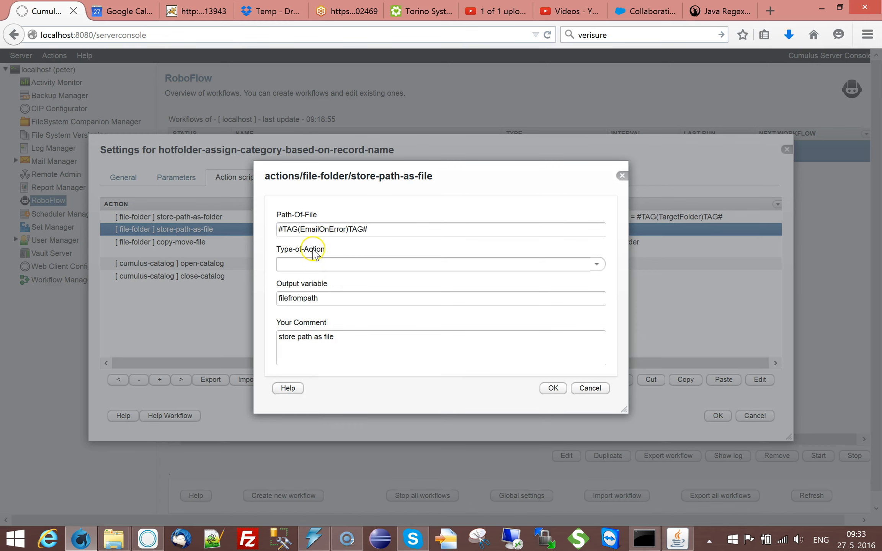
{"action": "triple_click", "coordinate": [325, 229]}
{"action": "double_click", "coordinate": [324, 229]}
{"action": "type", "text": "Category-Map"}
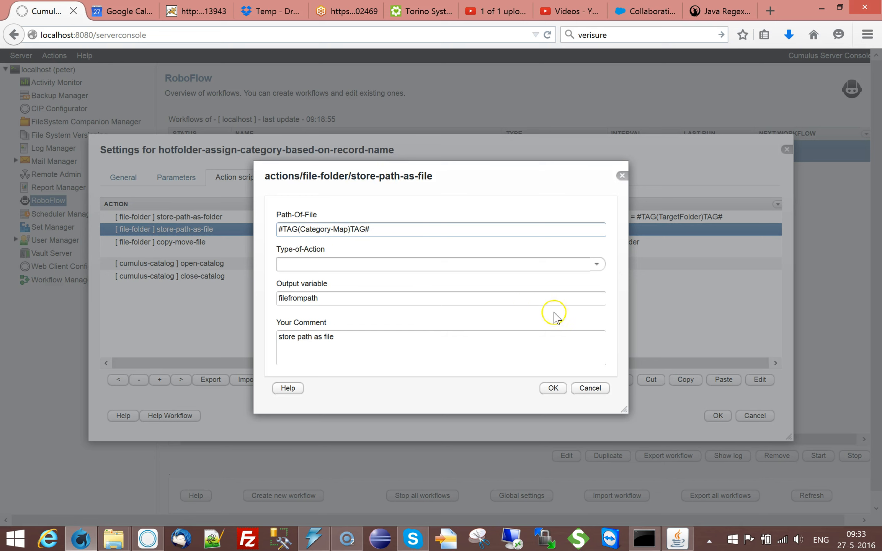
Set the action type to create-file-if-not-exists and name the output variable cat-map-file.
{"action": "left_click", "coordinate": [596, 265]}
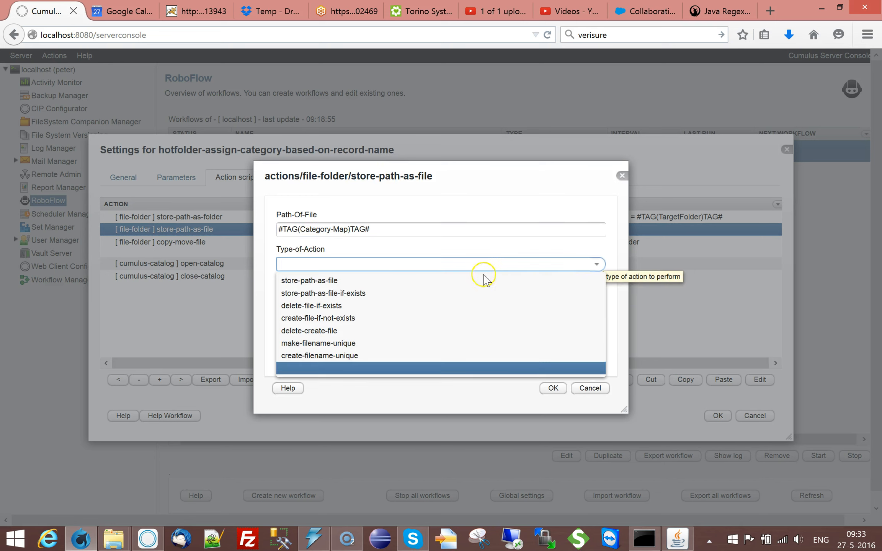
{"action": "left_click", "coordinate": [316, 318]}
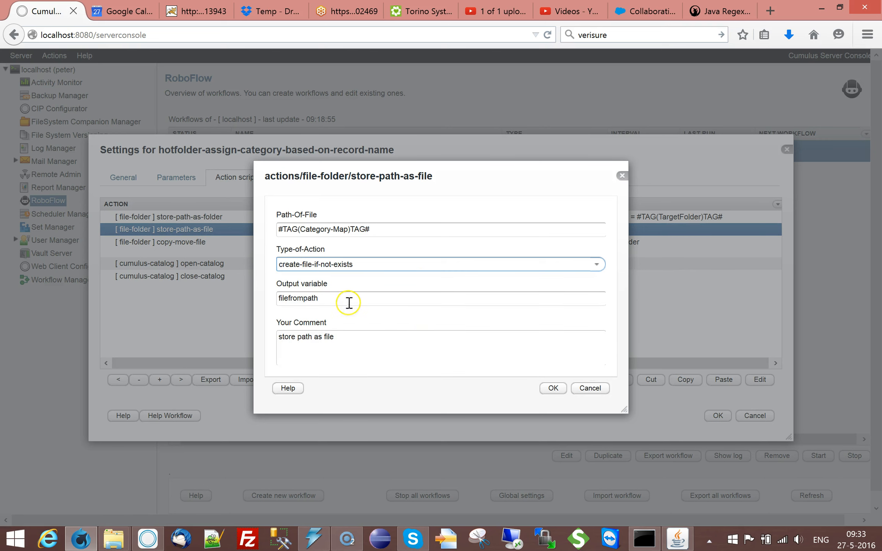
{"action": "double_click", "coordinate": [300, 299]}
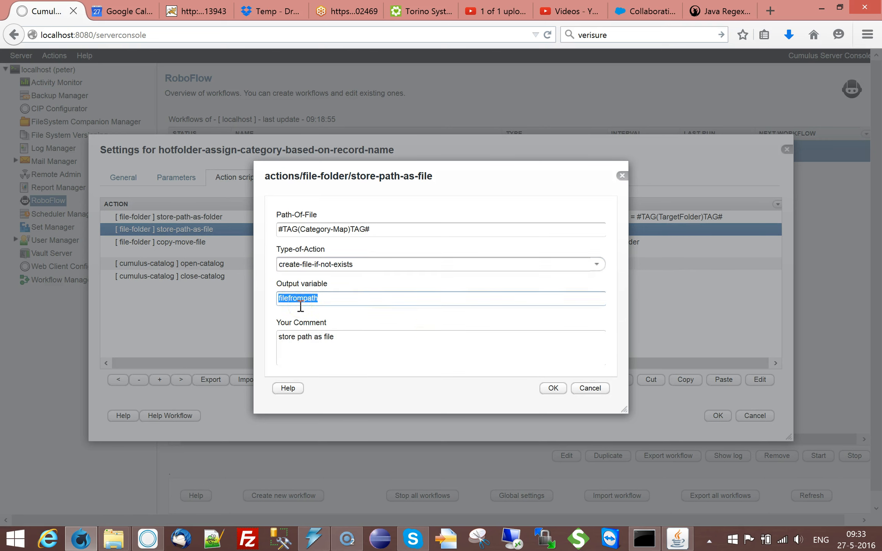
{"action": "type", "text": "cat-map-file"}
Extend the comment to "store path as file: cat-map-file = #TAG(Category-Map)TAG#" and save the store-path-as-file action.
{"action": "left_click_drag", "start_coordinate": [329, 300], "coordinate": [237, 296]}
{"action": "left_click", "coordinate": [347, 335]}
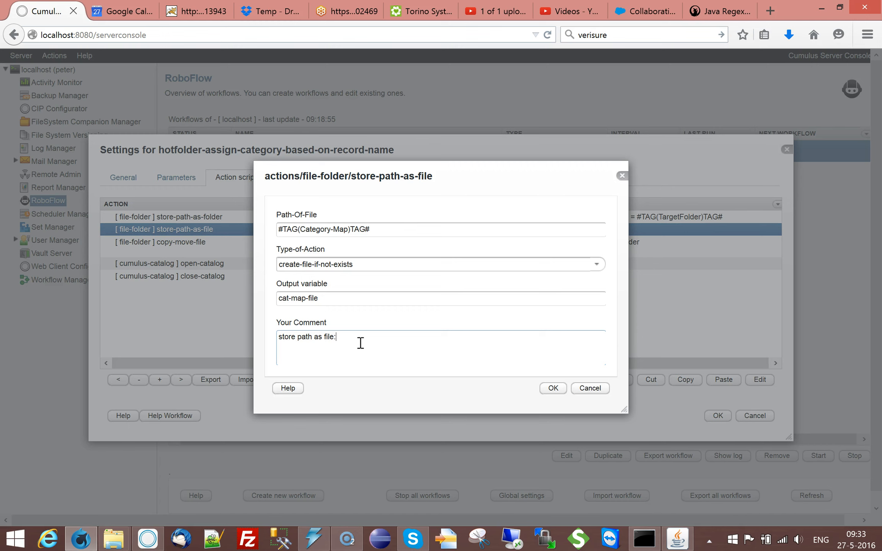
{"action": "left_click_drag", "start_coordinate": [376, 230], "coordinate": [283, 259]}
{"action": "key", "text": "ctrl+c"}
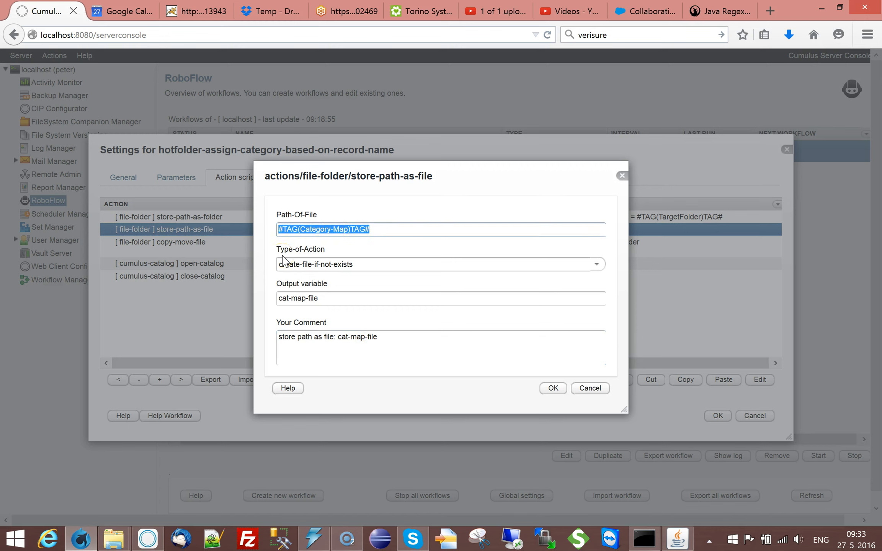
{"action": "left_click", "coordinate": [445, 341]}
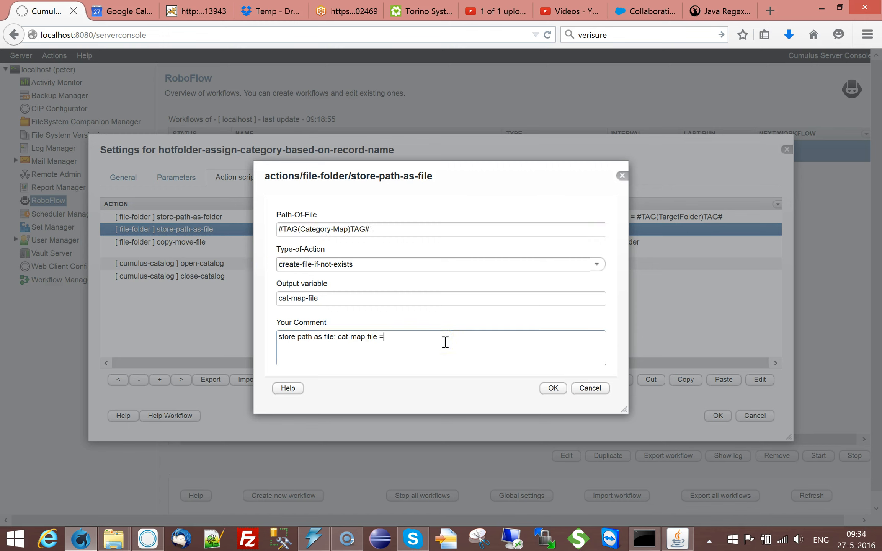
{"action": "key", "text": "ctrl+v"}
{"action": "left_click", "coordinate": [553, 388]}
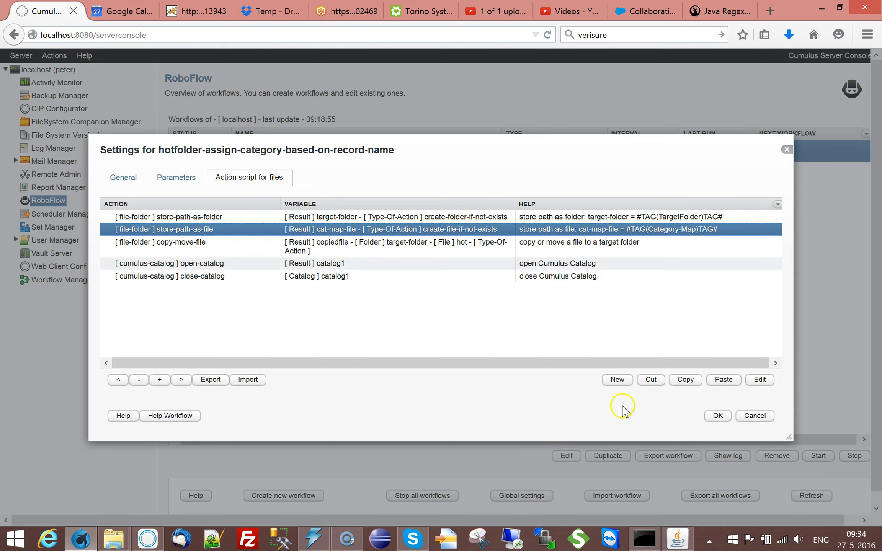
Add a store-text-file-as-table action from the file-folder category directly after store-path-as-file in the action script for files.
{"action": "left_click", "coordinate": [620, 381]}
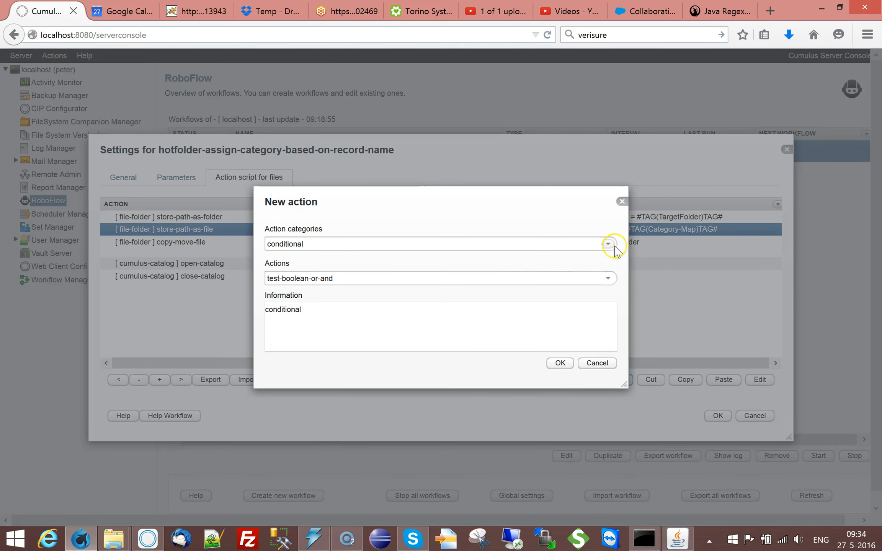
{"action": "left_click", "coordinate": [608, 280]}
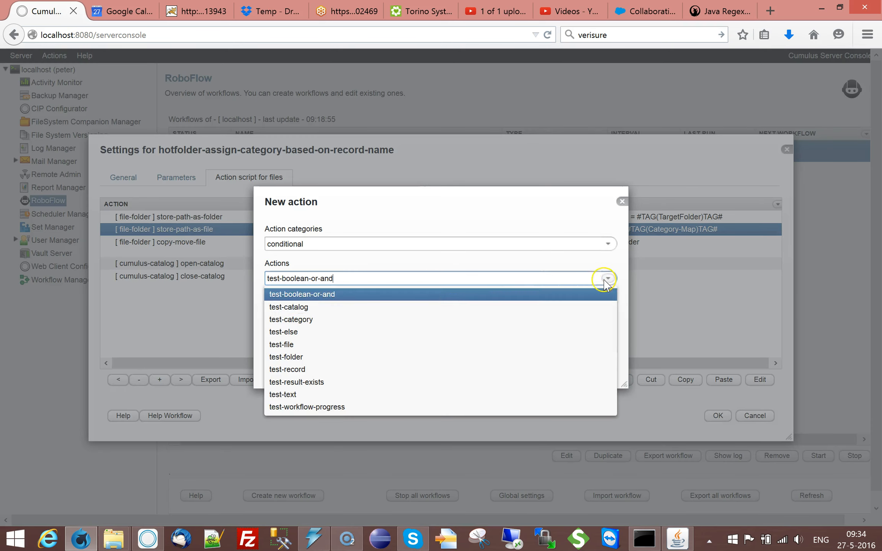
{"action": "left_click", "coordinate": [360, 394]}
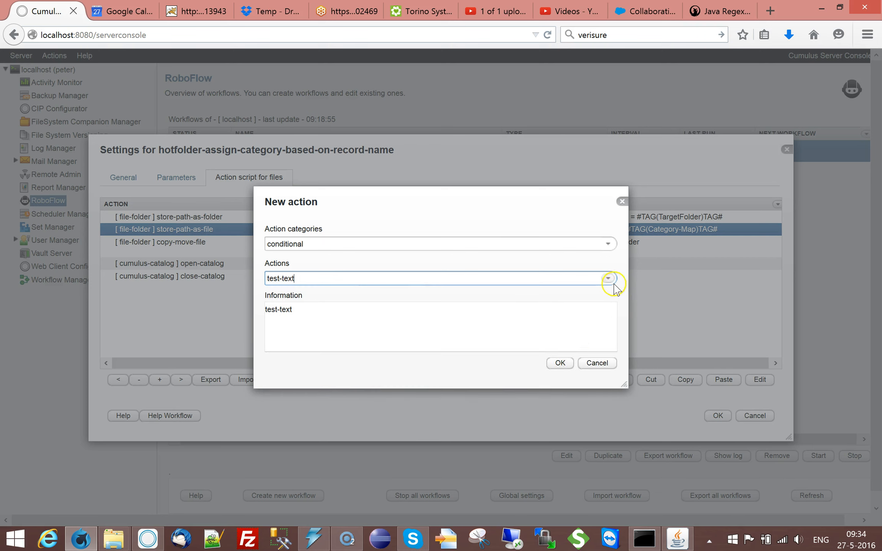
{"action": "left_click", "coordinate": [608, 243]}
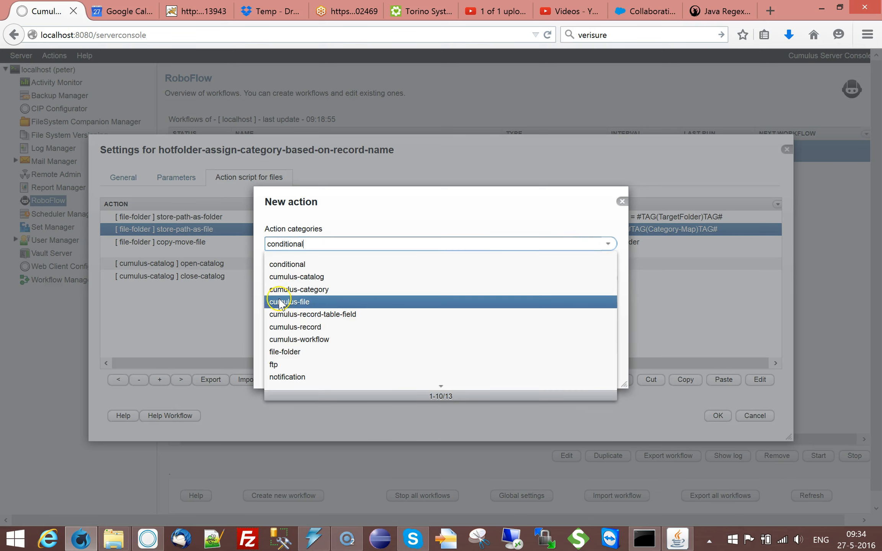
{"action": "left_click", "coordinate": [285, 351]}
{"action": "left_click", "coordinate": [608, 279]}
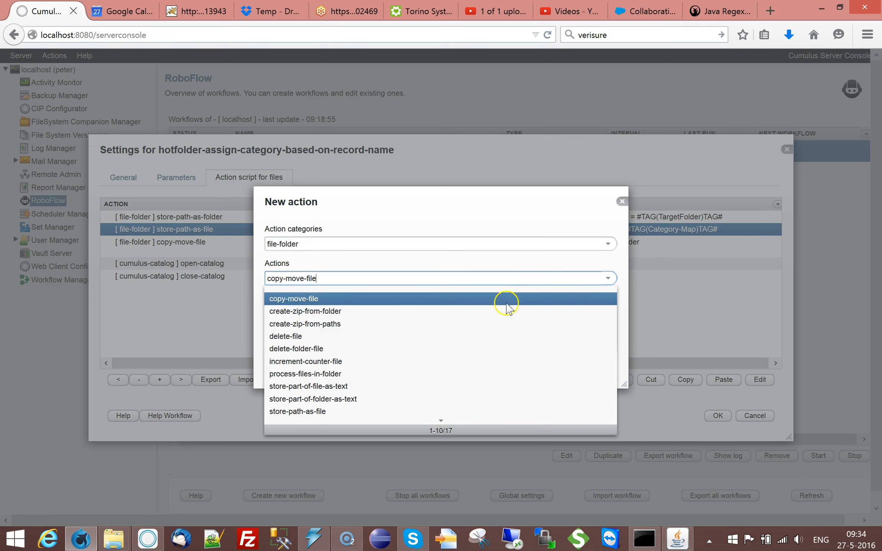
{"action": "scroll", "coordinate": [445, 331], "scroll_direction": "down", "scroll_amount": 3}
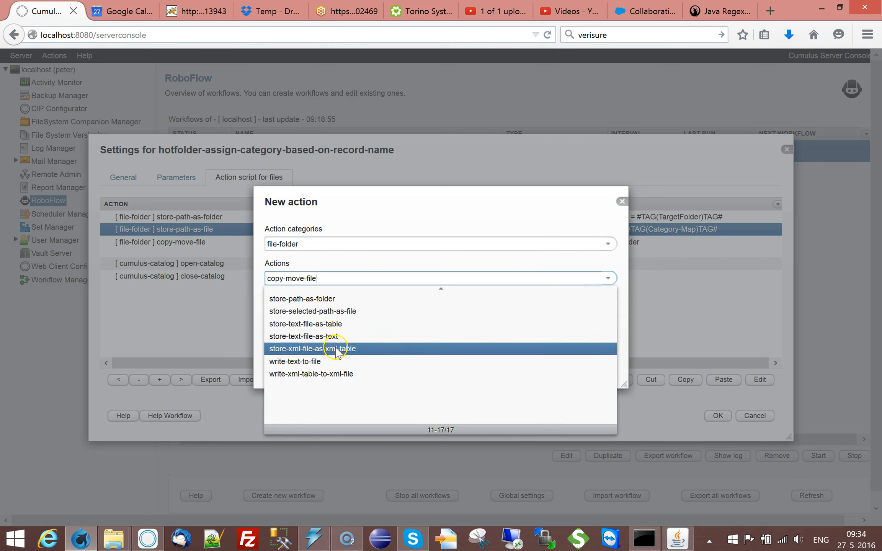
{"action": "left_click", "coordinate": [343, 325]}
{"action": "left_click", "coordinate": [561, 364]}
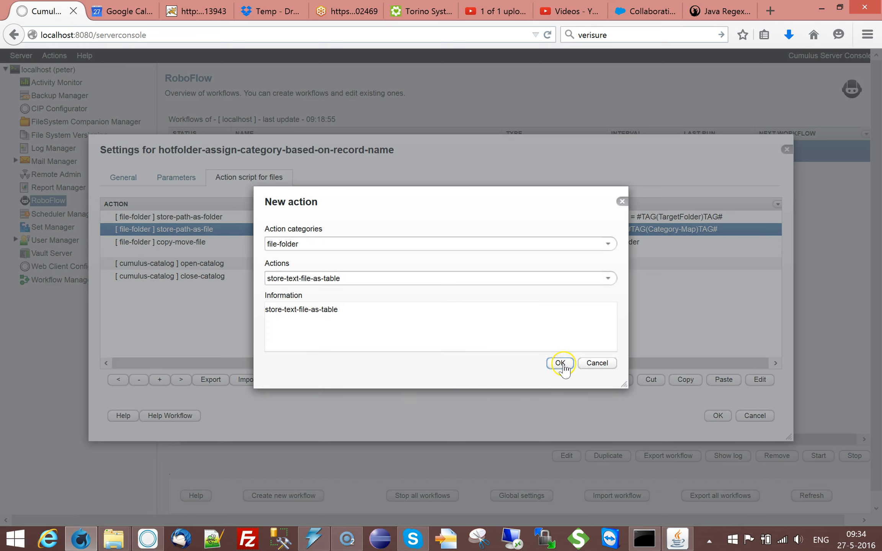
Configure the table action to process cat-map-file as a tab-delimited-file with table type sorted---not-searchable-table.
{"action": "left_click", "coordinate": [599, 178]}
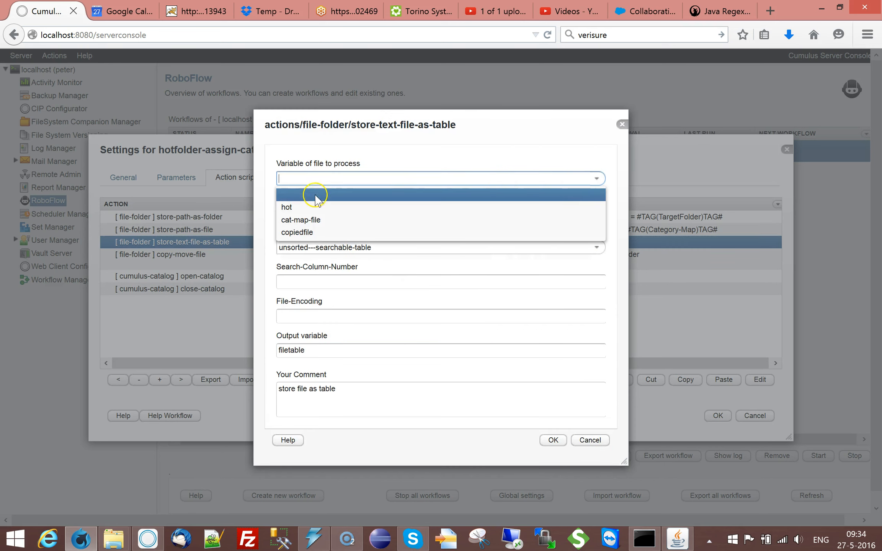
{"action": "left_click", "coordinate": [311, 222]}
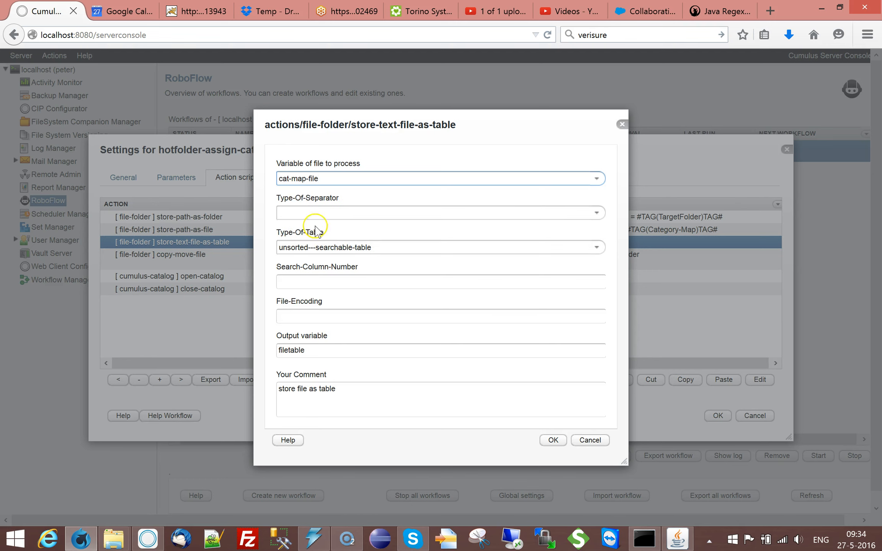
{"action": "left_click", "coordinate": [596, 213]}
{"action": "left_click", "coordinate": [323, 228]}
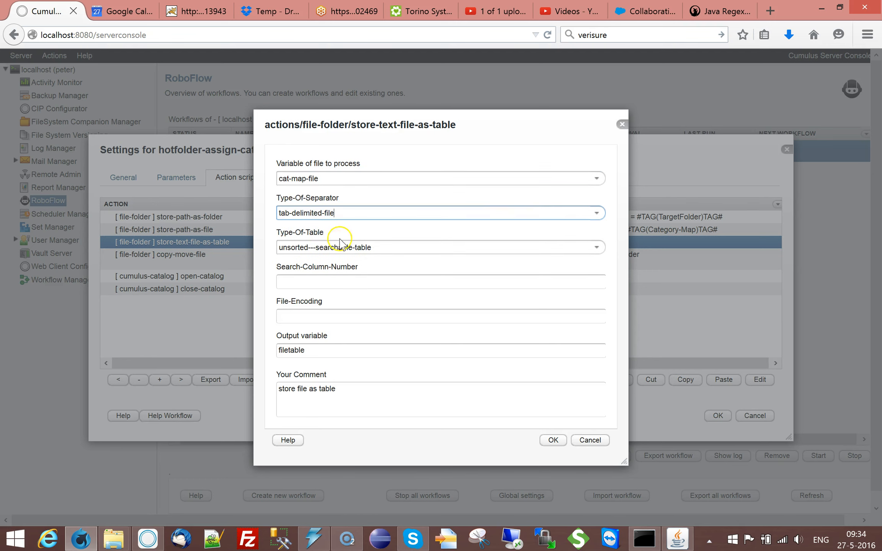
{"action": "left_click", "coordinate": [596, 248]}
{"action": "left_click", "coordinate": [299, 262]}
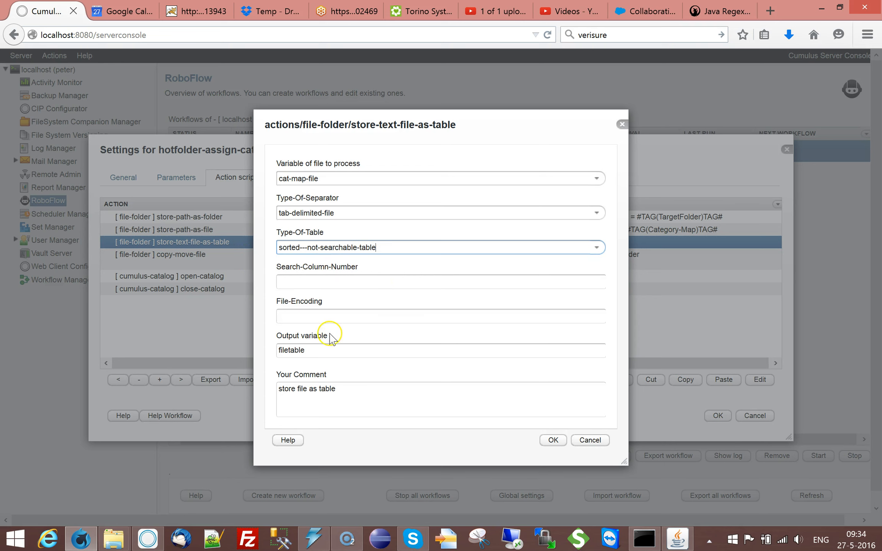
Name the output variable cat-table, extend the comment to "store file as table: cat-table = cat-map-file" and save the action.
{"action": "left_click", "coordinate": [317, 351]}
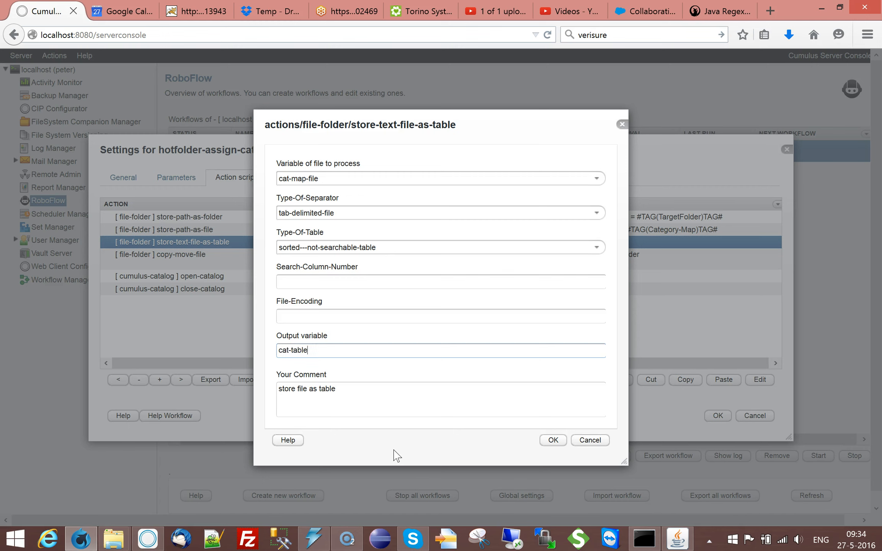
{"action": "left_click", "coordinate": [359, 390]}
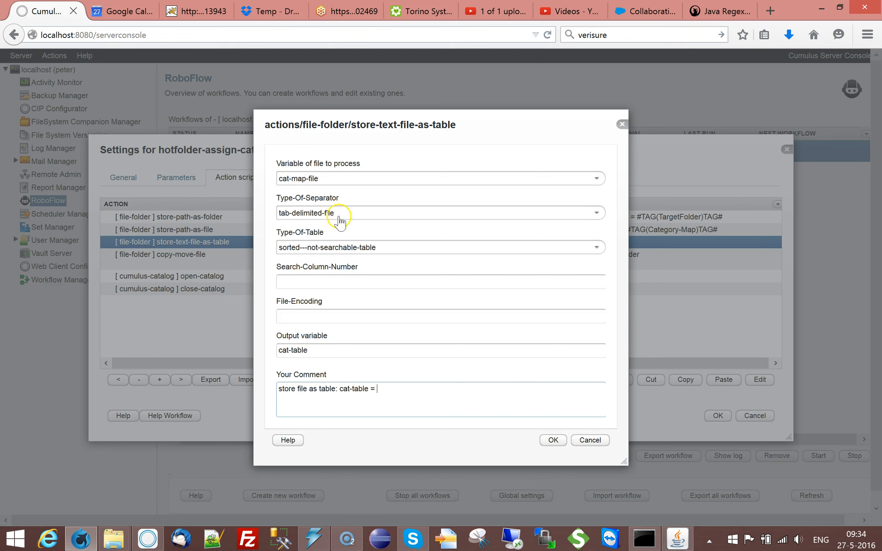
{"action": "left_click", "coordinate": [329, 179]}
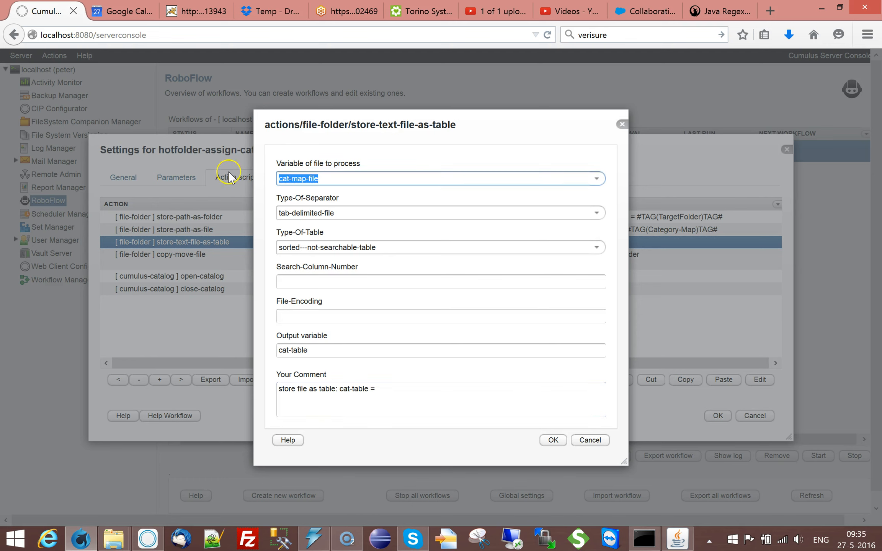
{"action": "left_click", "coordinate": [425, 388]}
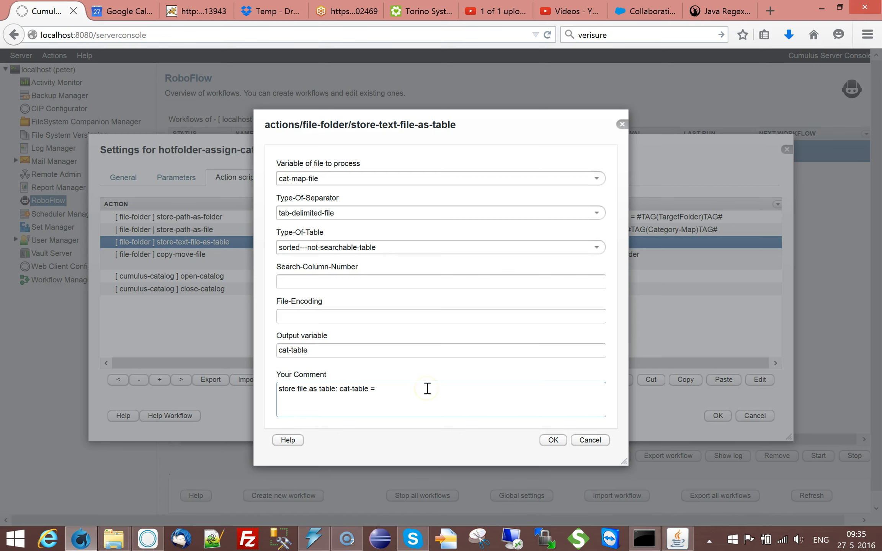
{"action": "left_click", "coordinate": [553, 440]}
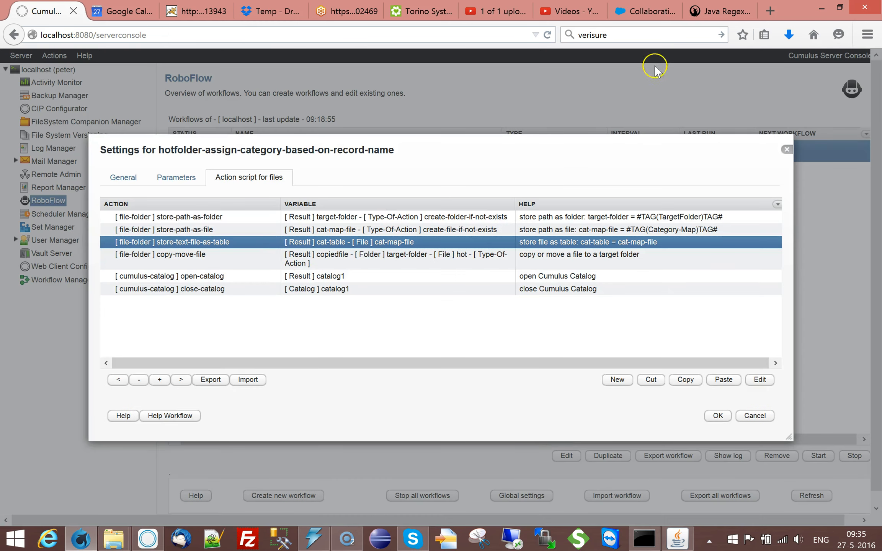
Review the regular expression example, meta character and quantifier tables in the open vogella Java regex tutorial.
{"action": "left_click", "coordinate": [719, 12]}
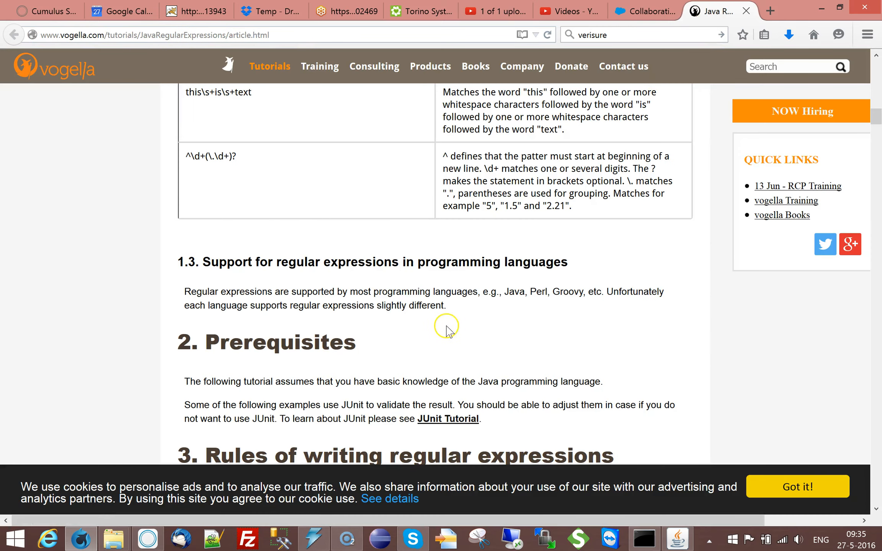
{"action": "scroll", "coordinate": [450, 323], "scroll_direction": "down", "scroll_amount": 5}
{"action": "scroll", "coordinate": [452, 317], "scroll_direction": "down", "scroll_amount": 15}
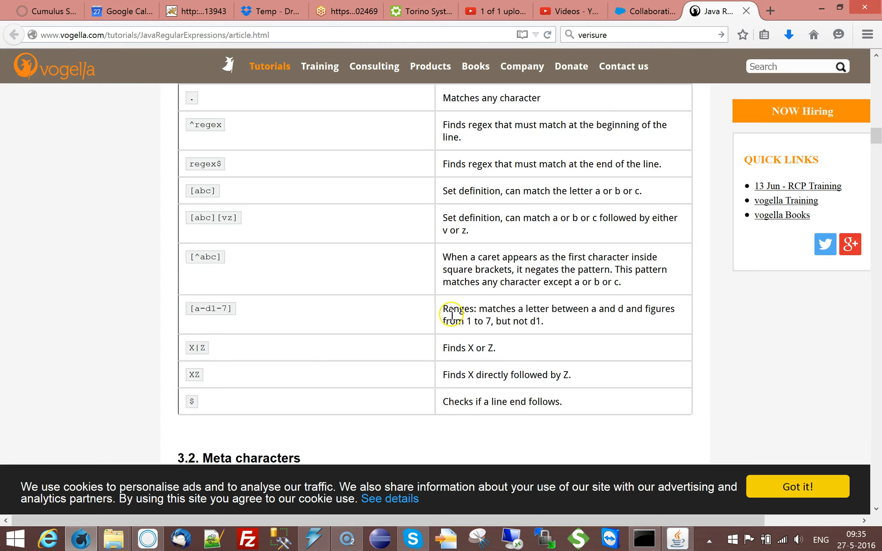
{"action": "scroll", "coordinate": [448, 312], "scroll_direction": "down", "scroll_amount": 6}
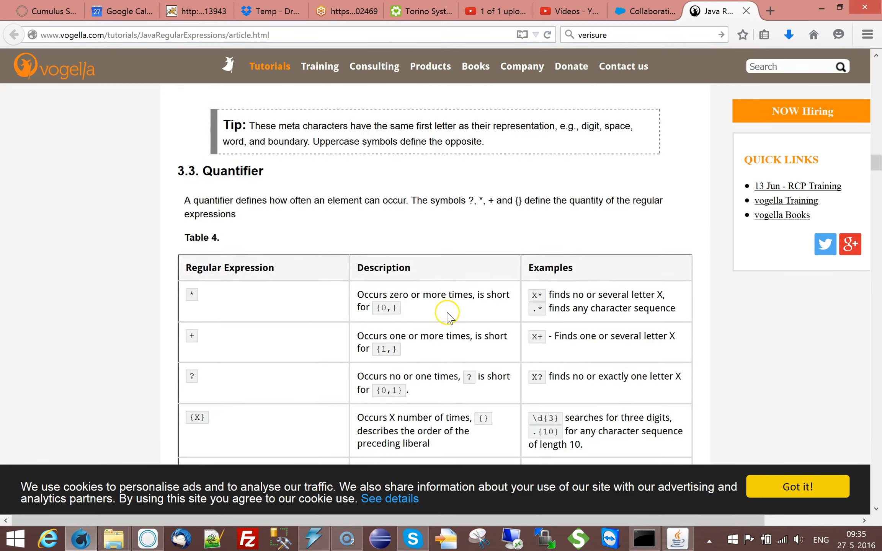
{"action": "scroll", "coordinate": [450, 317], "scroll_direction": "up", "scroll_amount": 7}
{"action": "scroll", "coordinate": [454, 321], "scroll_direction": "up", "scroll_amount": 15}
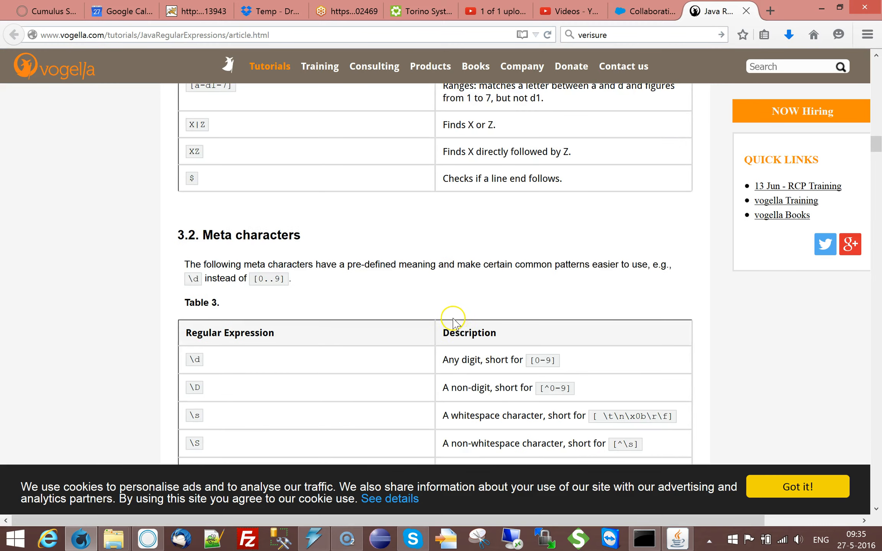
{"action": "scroll", "coordinate": [458, 321], "scroll_direction": "up", "scroll_amount": 3}
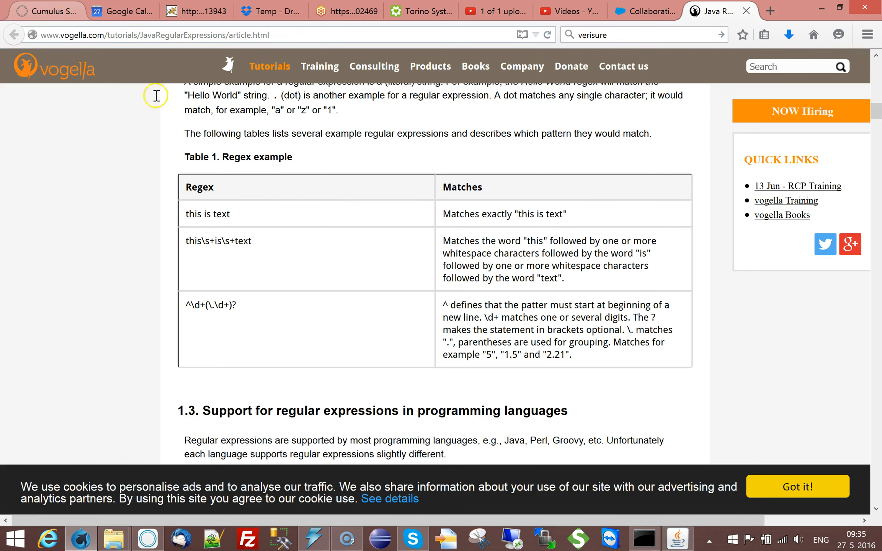
Return to the Cumulus Server Console and select the store-text-file-as-table action in the action script for files.
{"action": "key", "text": "ctrl+Tab"}
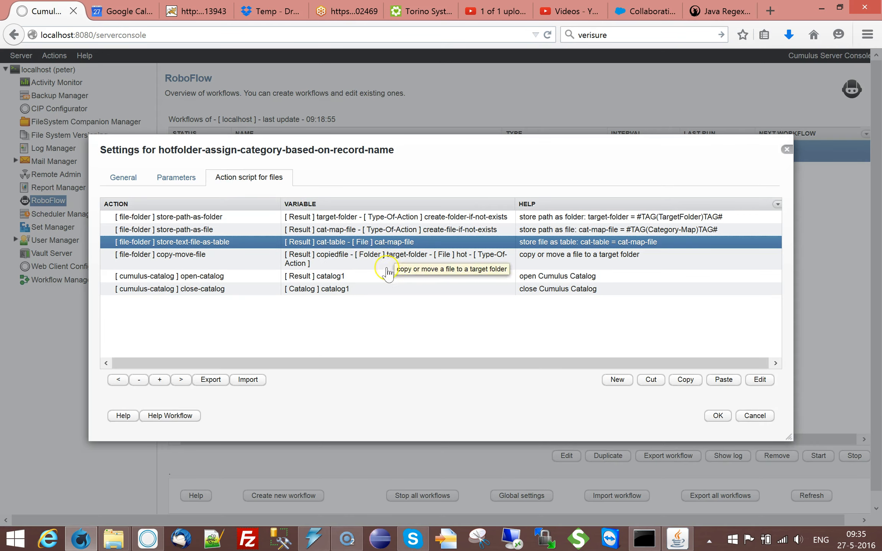
{"action": "left_click", "coordinate": [189, 230]}
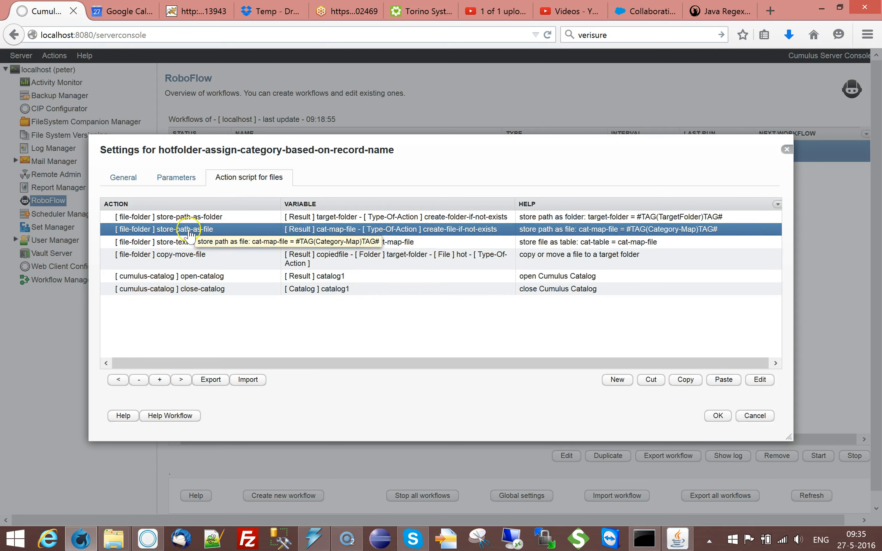
{"action": "left_click", "coordinate": [377, 242]}
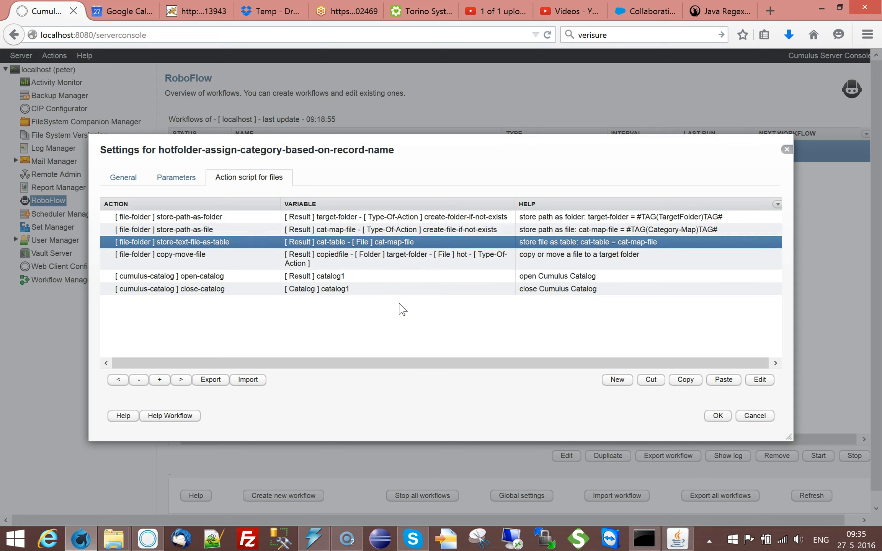
Add a process-rows-from-table action from the table category after open-catalog in the action script for files.
{"action": "left_click", "coordinate": [206, 276]}
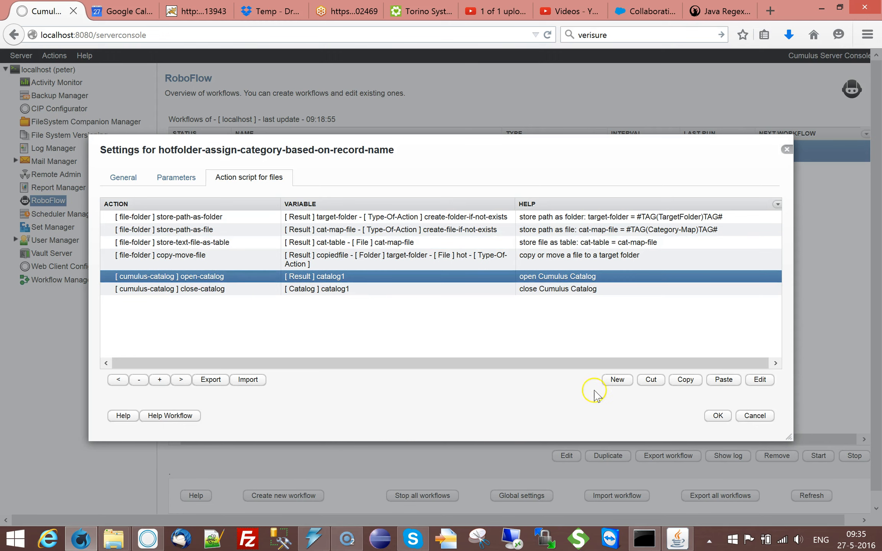
{"action": "left_click", "coordinate": [614, 380]}
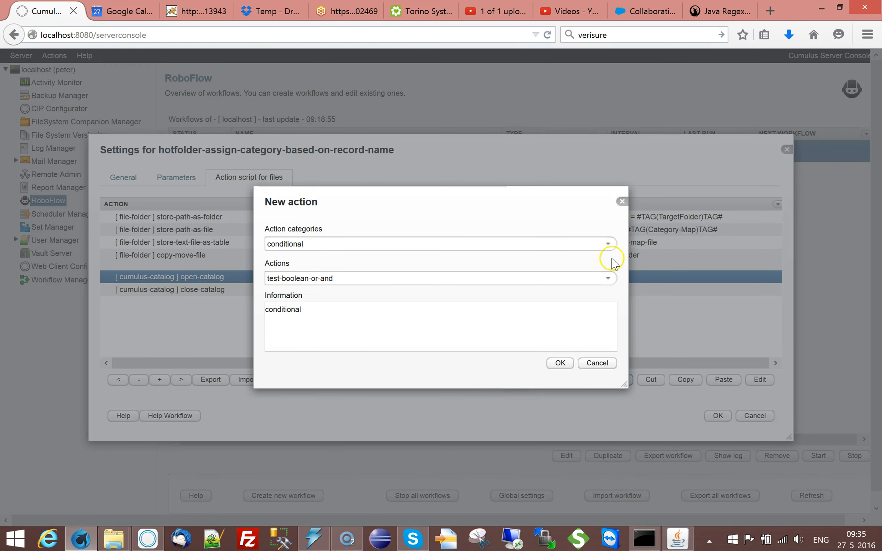
{"action": "left_click", "coordinate": [609, 243]}
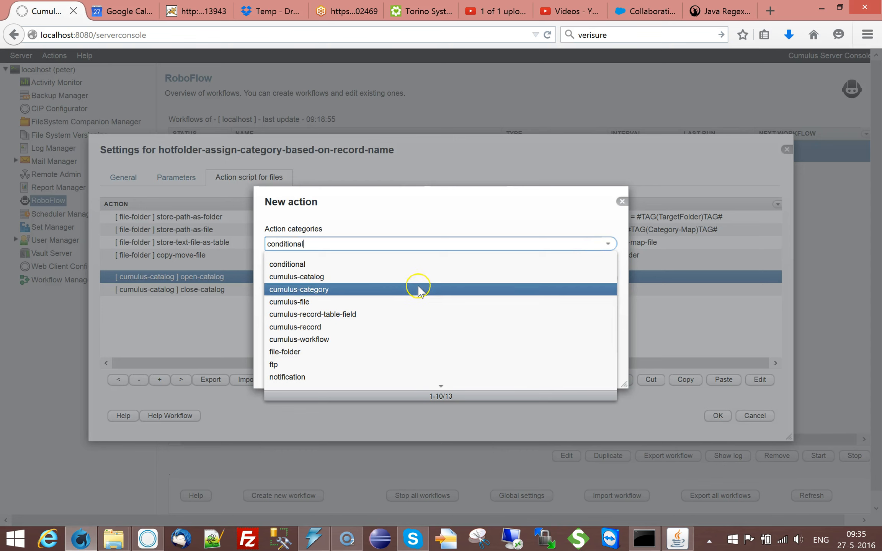
{"action": "left_click", "coordinate": [441, 387]}
{"action": "left_click", "coordinate": [308, 276]}
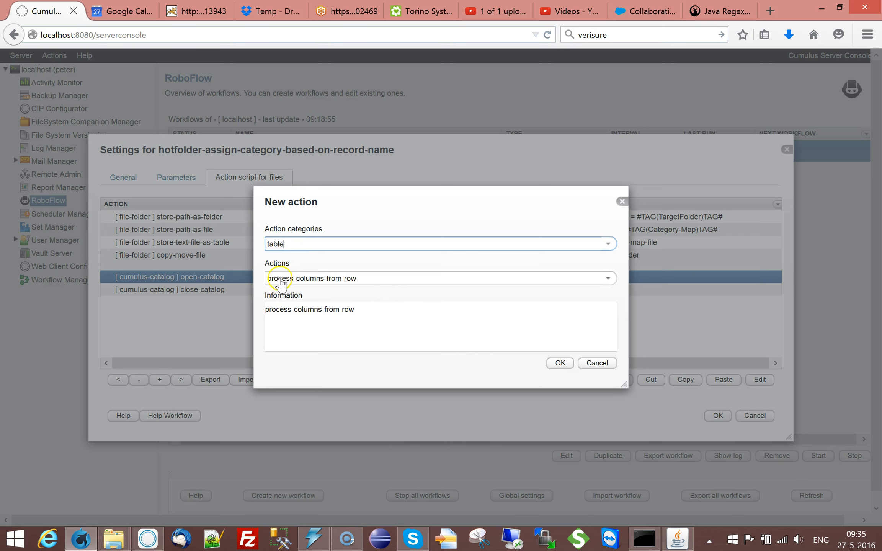
{"action": "left_click", "coordinate": [607, 278]}
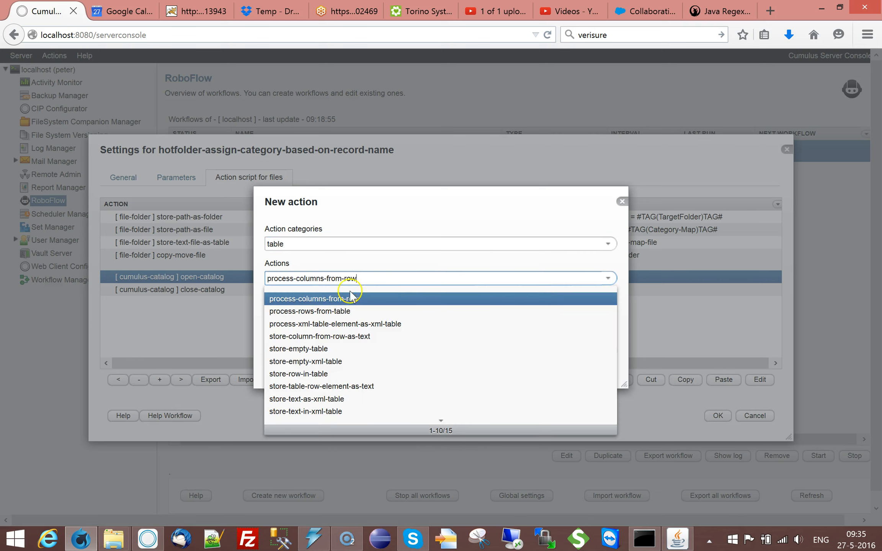
{"action": "left_click", "coordinate": [310, 308]}
{"action": "left_click", "coordinate": [559, 363]}
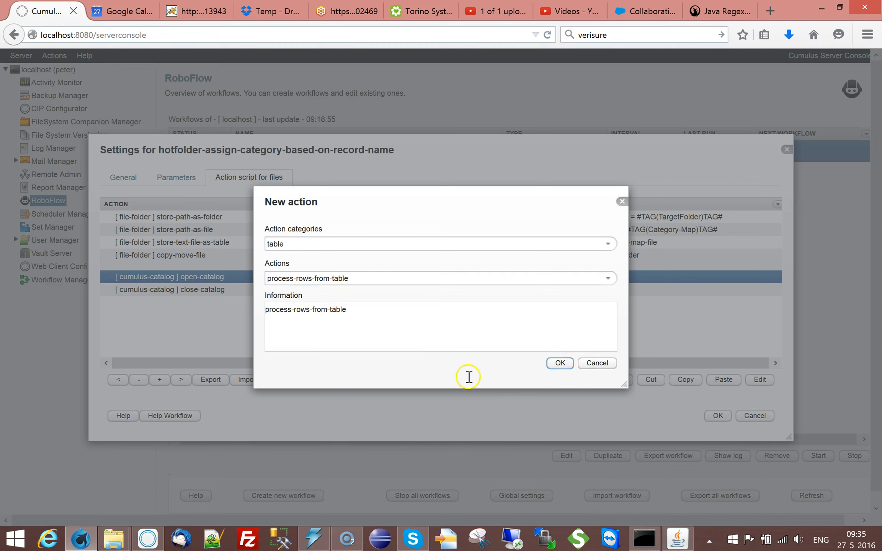
Configure the row action to process cat-table as sorted---not-searchable-table with output variable cat-row, and save it.
{"action": "left_click", "coordinate": [596, 196]}
{"action": "left_click", "coordinate": [304, 225]}
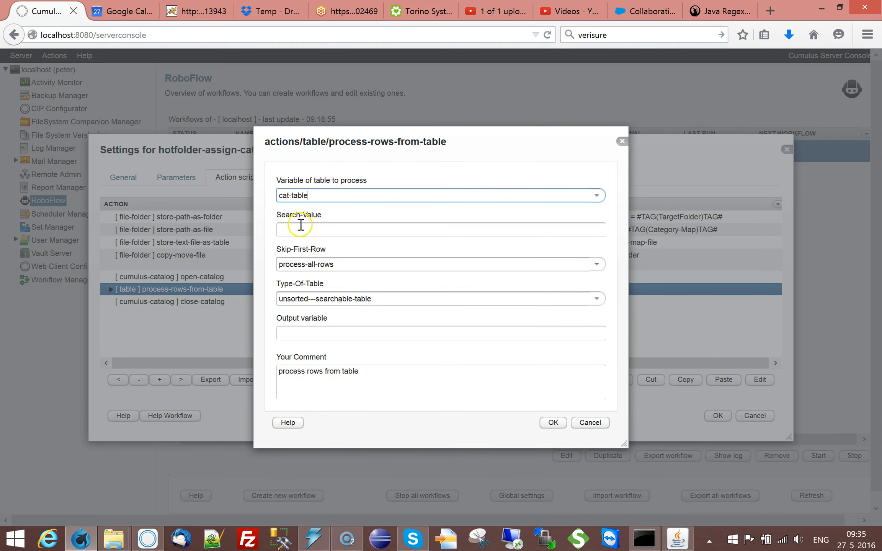
{"action": "left_click", "coordinate": [596, 298]}
{"action": "left_click", "coordinate": [337, 315]}
{"action": "left_click", "coordinate": [285, 329]}
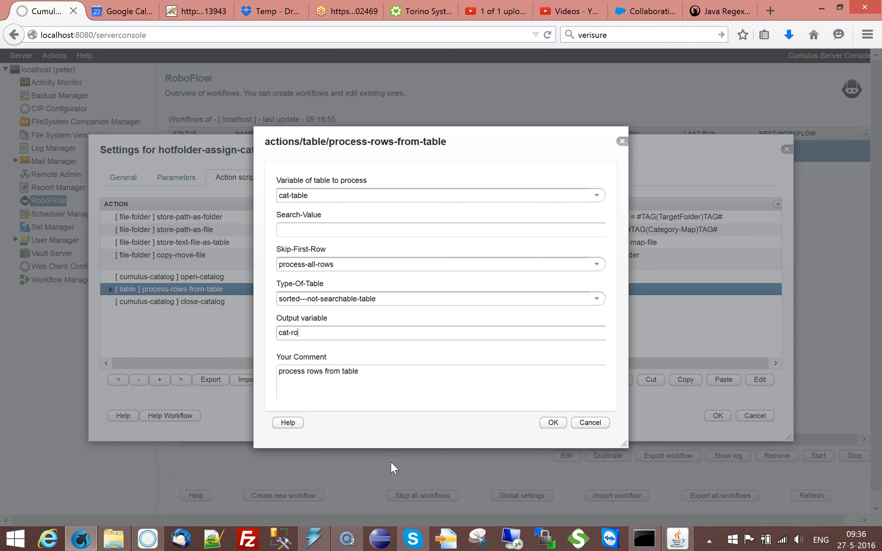
{"action": "left_click", "coordinate": [554, 424]}
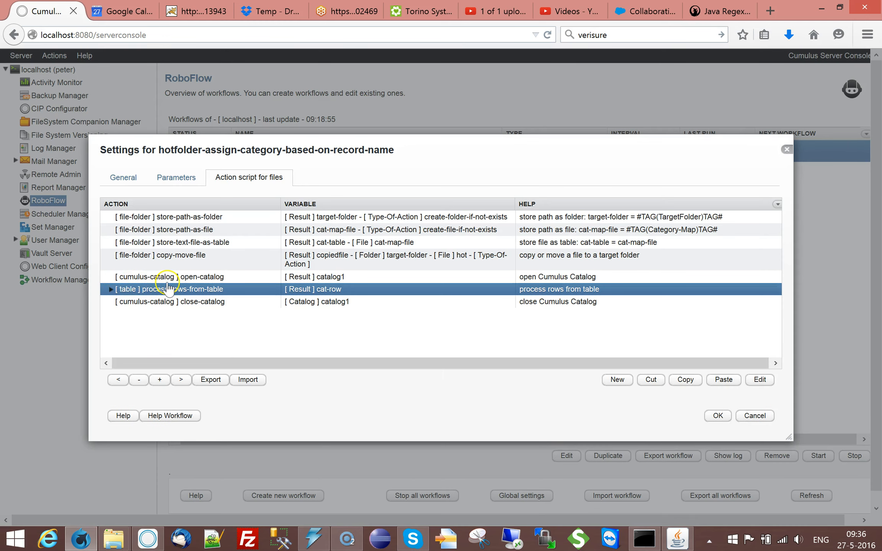
Add a catalog-file action from the cumulus-catalog category directly after open-catalog.
{"action": "left_click", "coordinate": [139, 276]}
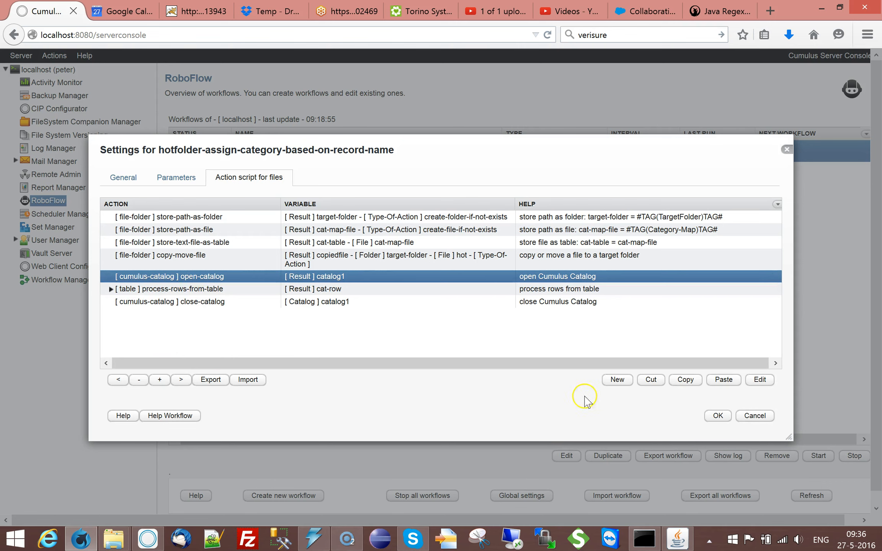
{"action": "left_click", "coordinate": [617, 379]}
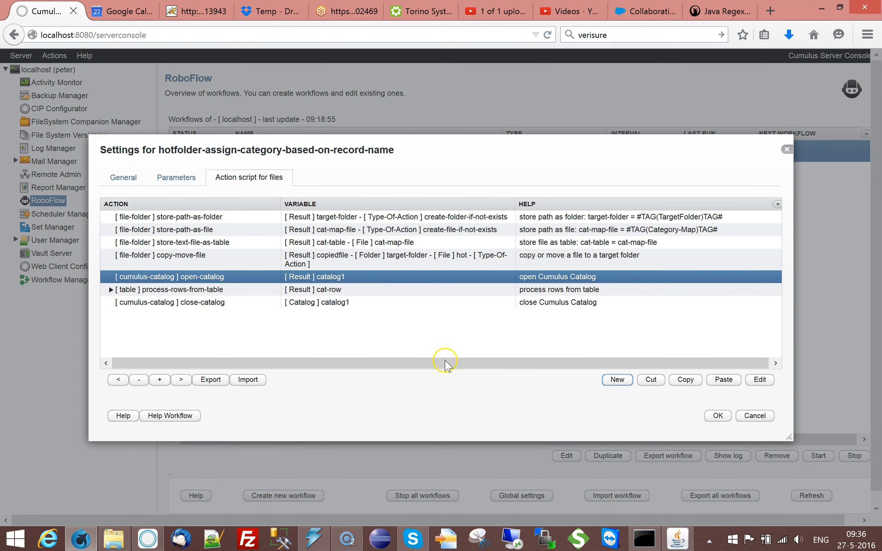
{"action": "left_click", "coordinate": [608, 244]}
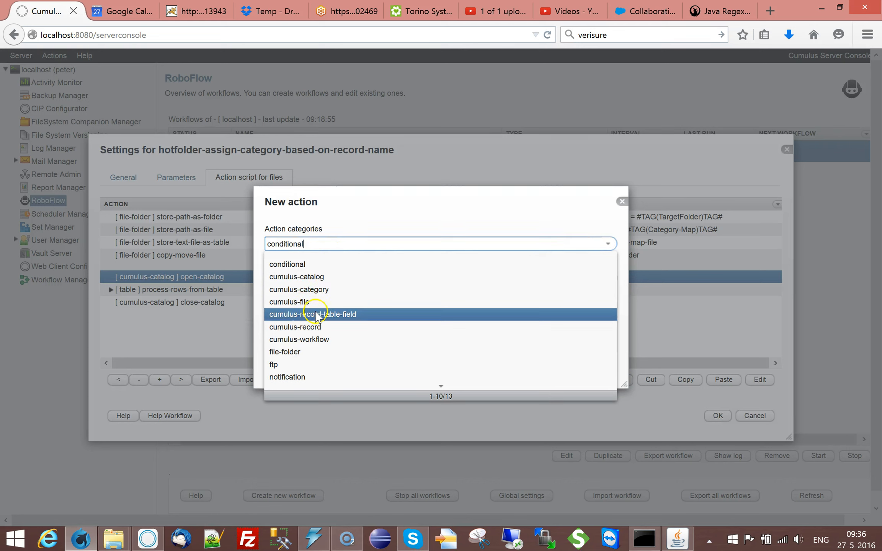
{"action": "left_click", "coordinate": [327, 276]}
{"action": "left_click", "coordinate": [607, 279]}
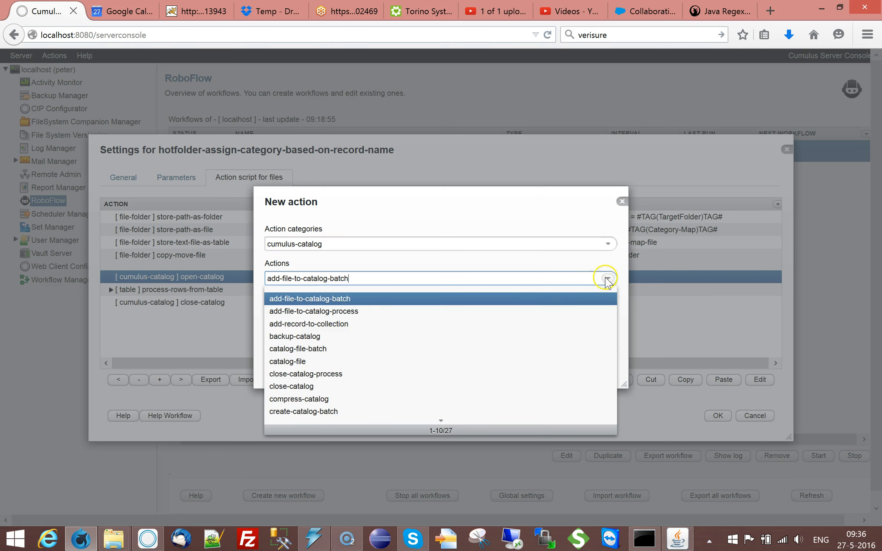
{"action": "left_click", "coordinate": [294, 365]}
{"action": "left_click", "coordinate": [555, 364]}
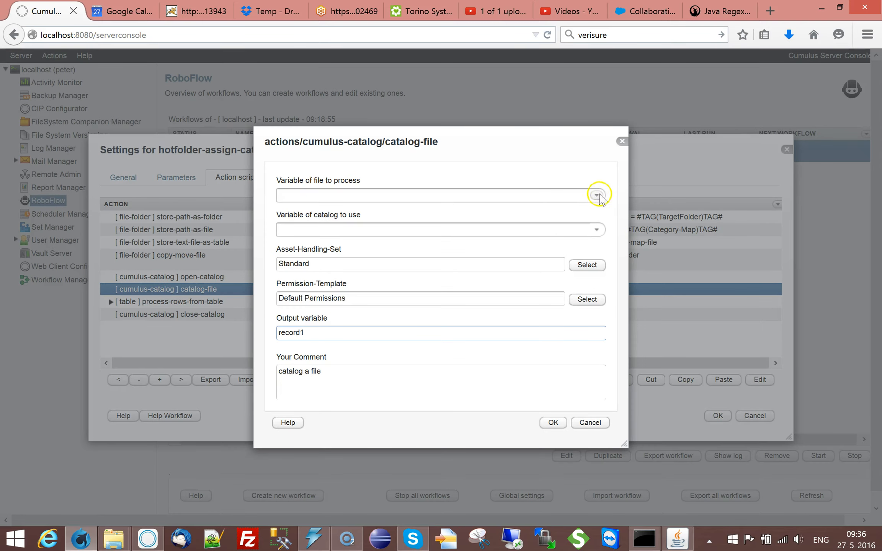
Set the catalog-file action to process the file variable copiedfile using the catalog variable catalog1.
{"action": "left_click", "coordinate": [596, 195]}
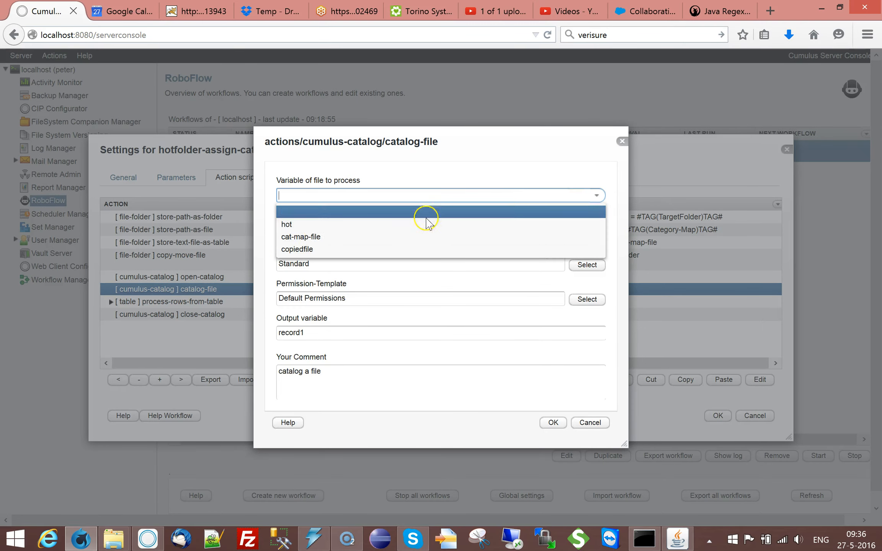
{"action": "left_click", "coordinate": [298, 250]}
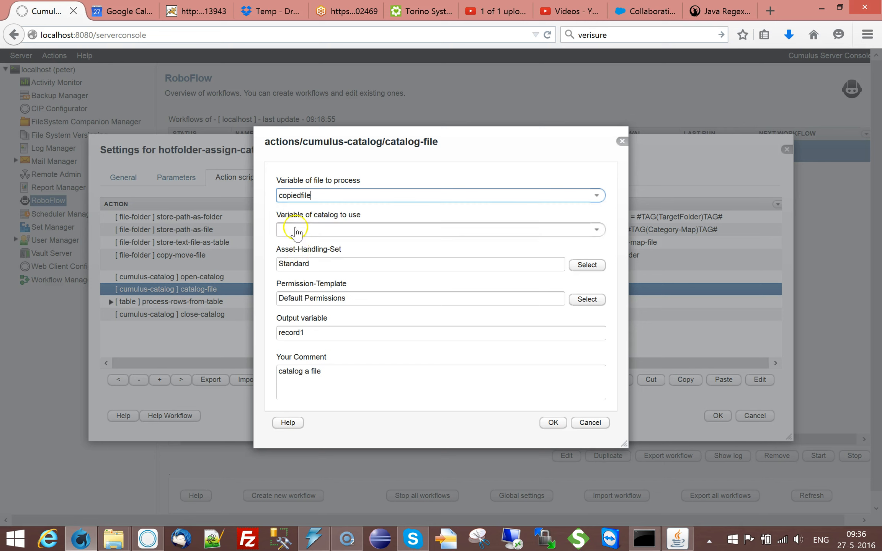
{"action": "left_click", "coordinate": [596, 231]}
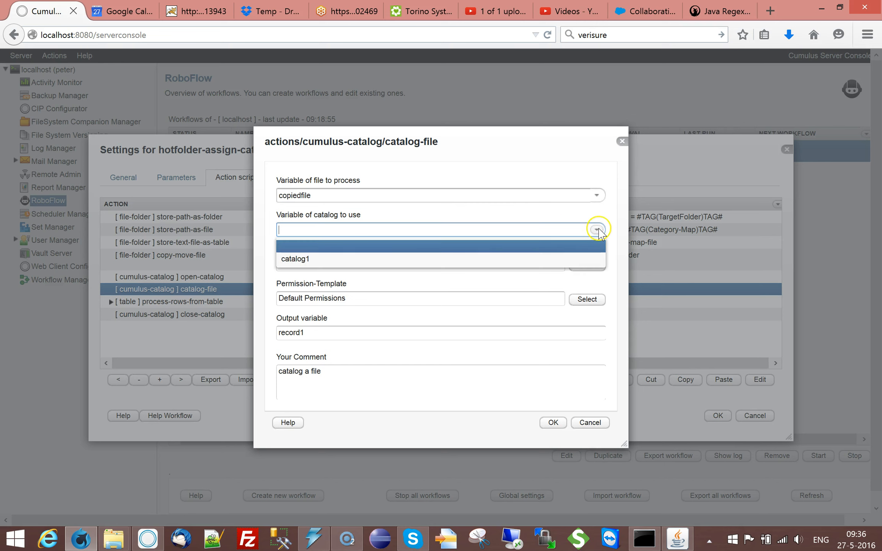
{"action": "left_click", "coordinate": [308, 260]}
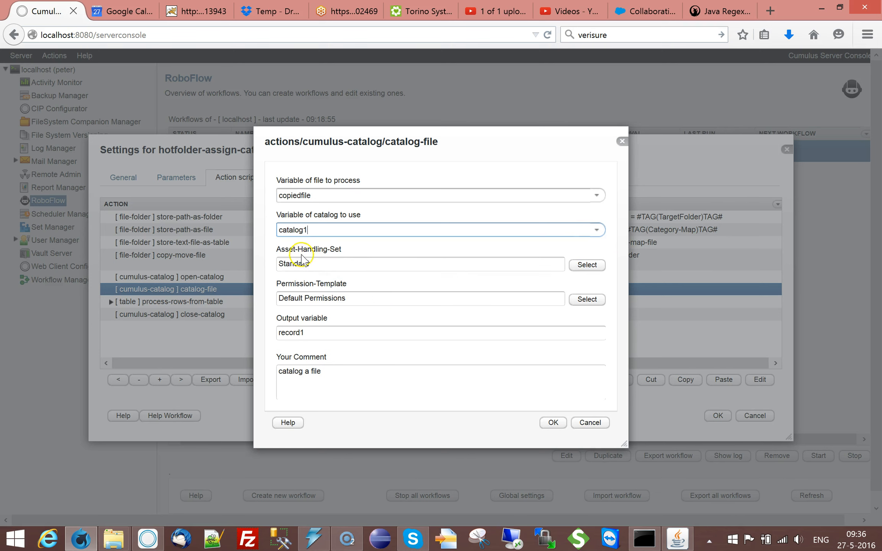
Replace the catalog-file action's Asset-Handling-Set with the stored tag #TAG(CumulusAssetHandlingSet)TAG#.
{"action": "double_click", "coordinate": [292, 261]}
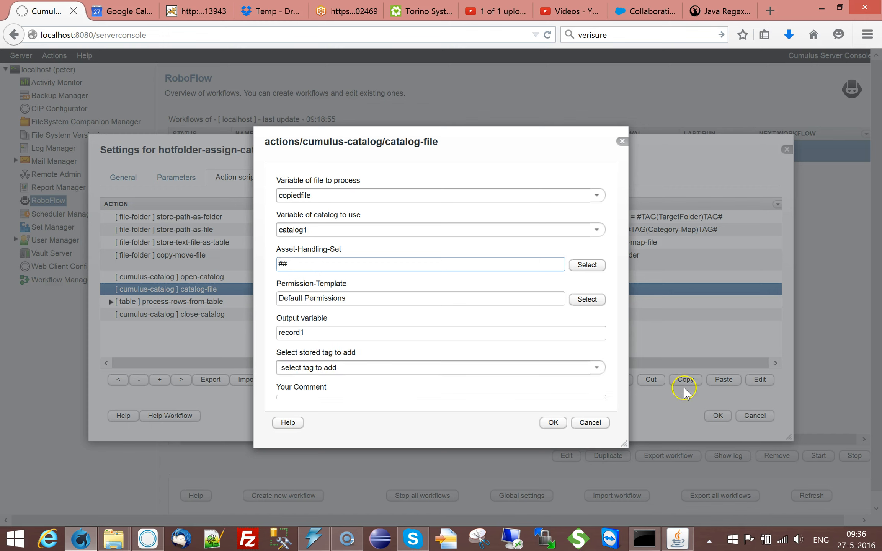
{"action": "left_click", "coordinate": [596, 368]}
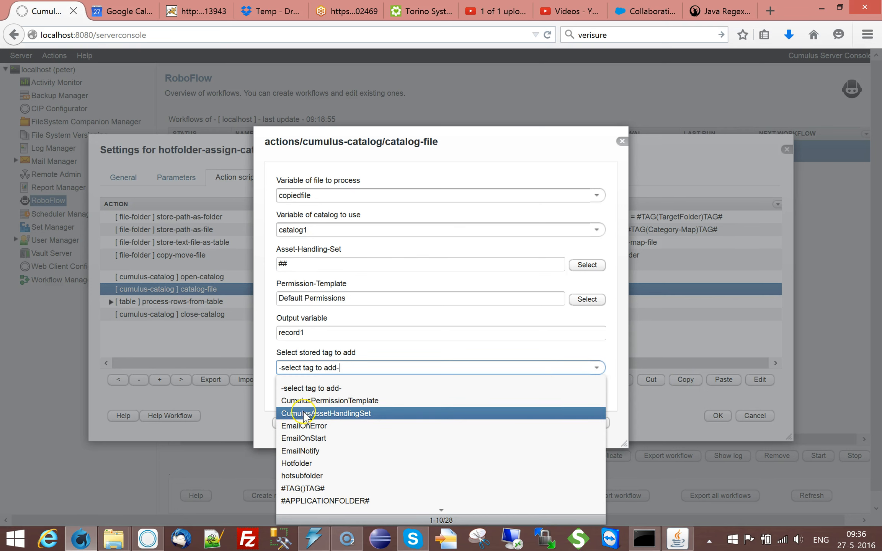
{"action": "left_click", "coordinate": [304, 415]}
Set the Permission-Template to the stored tag #TAG(CumulusPermissionTemplate)TAG#, and save the catalog-file action and the workflow.
{"action": "left_click_drag", "start_coordinate": [349, 300], "coordinate": [236, 299]}
{"action": "key", "text": "BackSpace"}
{"action": "type", "text": "#"}
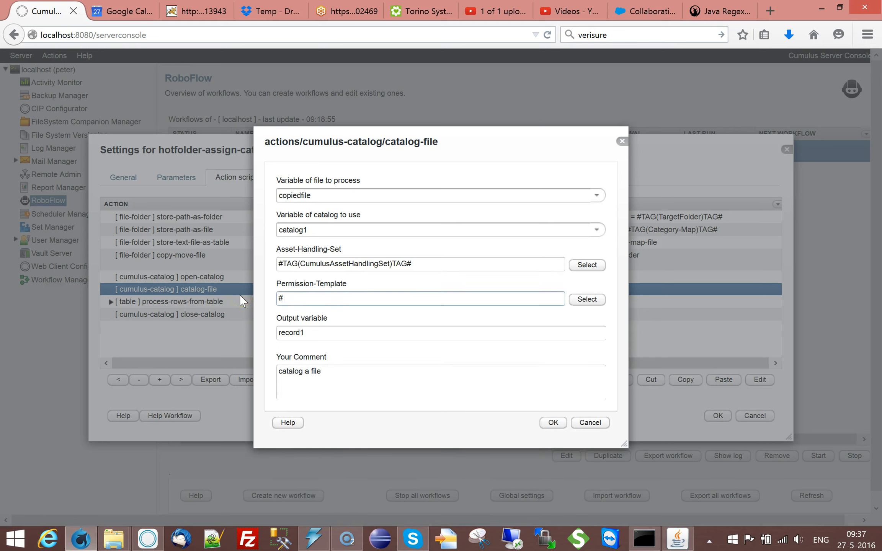
{"action": "type", "text": "#"}
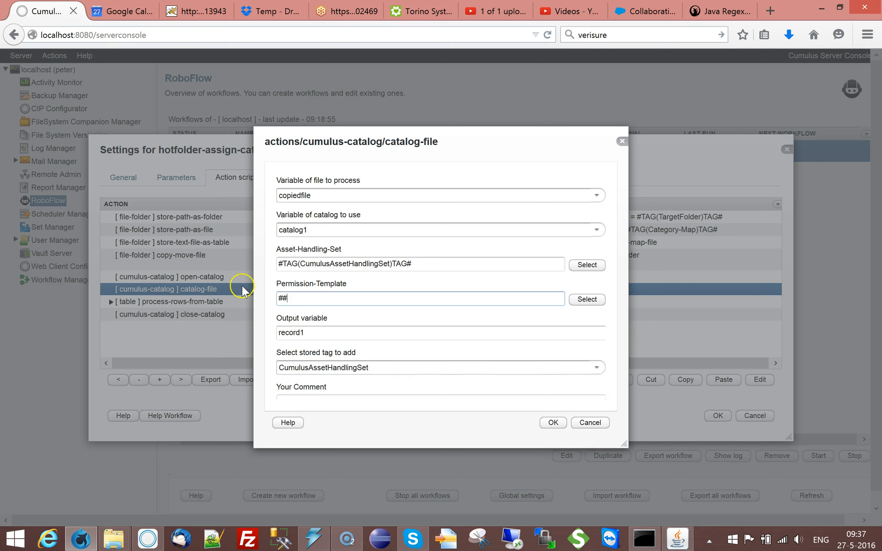
{"action": "left_click", "coordinate": [592, 368]}
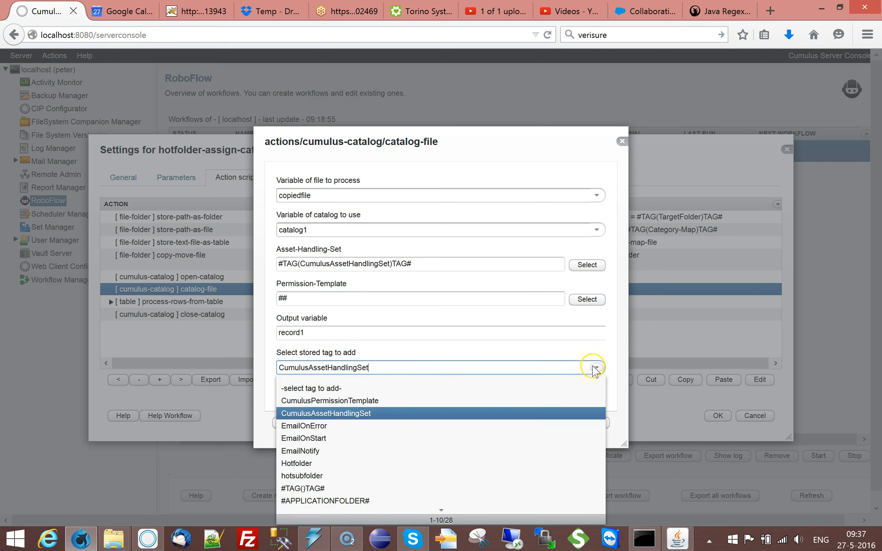
{"action": "left_click", "coordinate": [317, 402]}
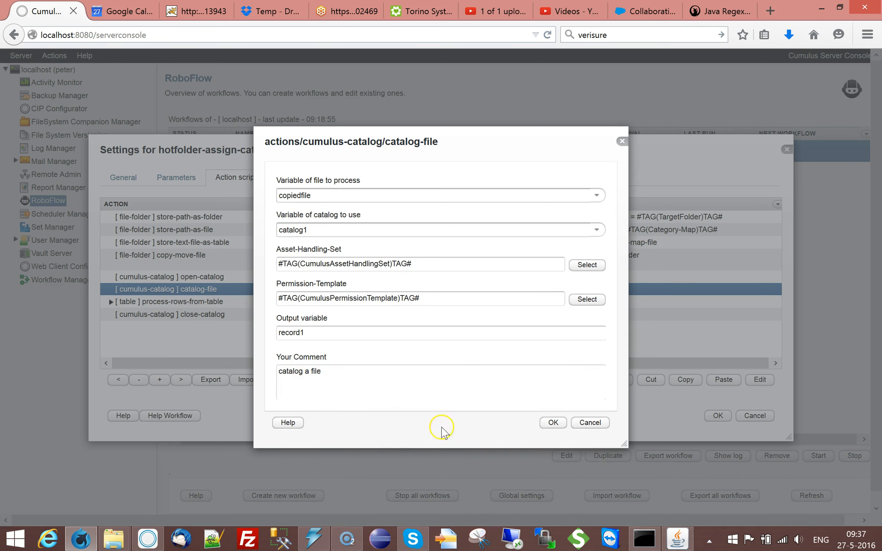
{"action": "left_click", "coordinate": [558, 424]}
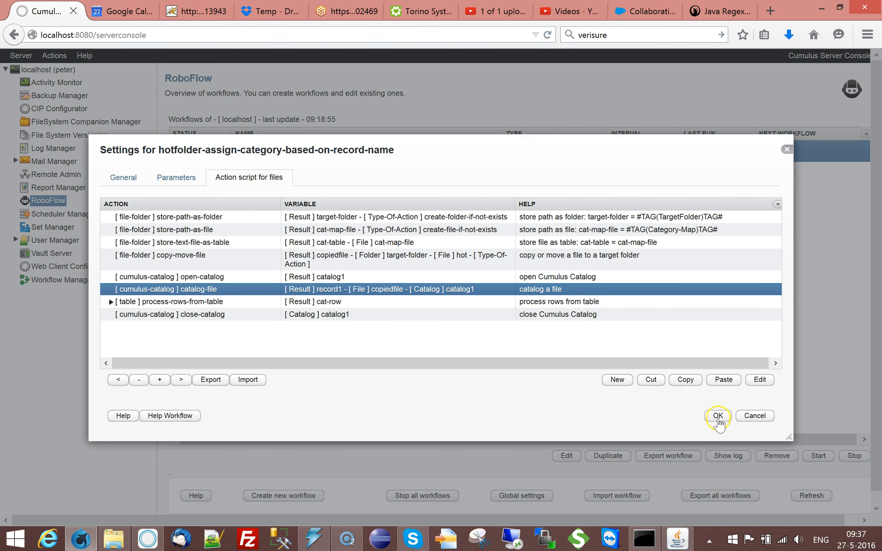
{"action": "key", "text": "Return"}
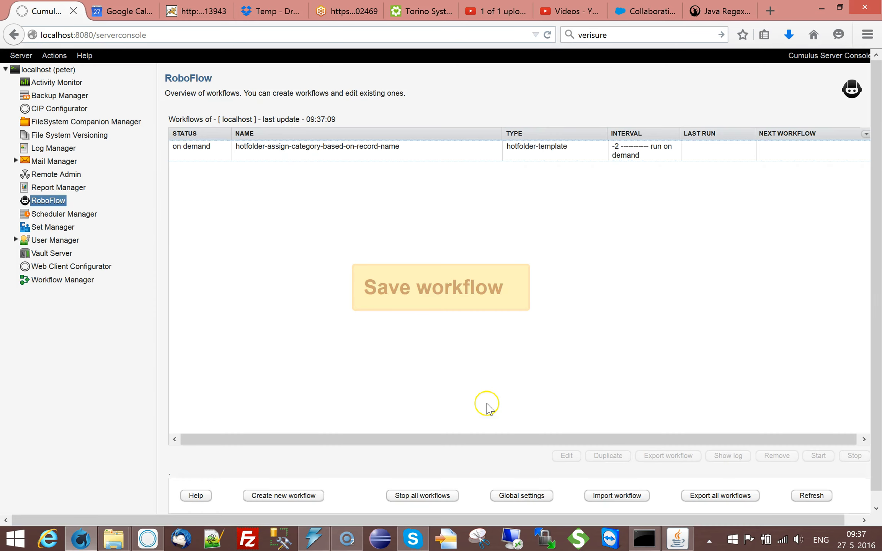
Set the Asset handling set parameter in the RoboFlow global settings to Standard and save the settings.
{"action": "left_click", "coordinate": [519, 496]}
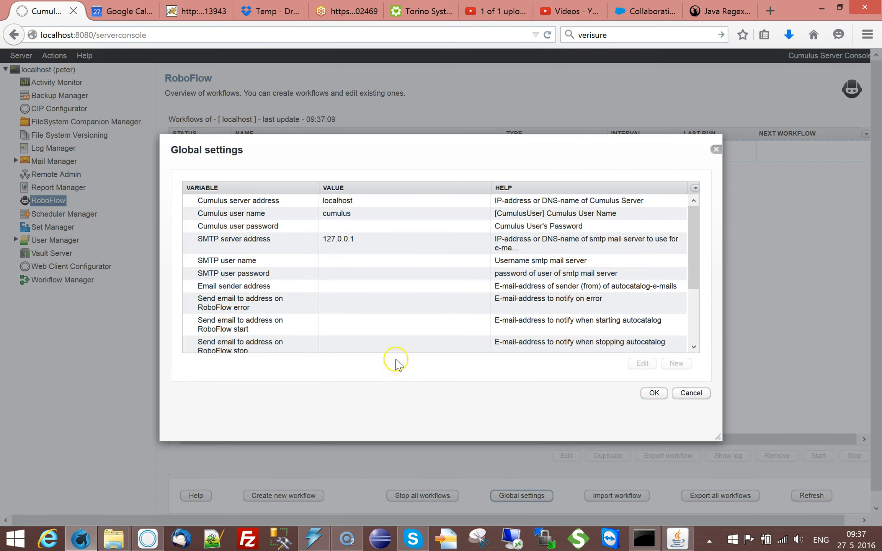
{"action": "left_click_drag", "start_coordinate": [689, 262], "coordinate": [693, 340]}
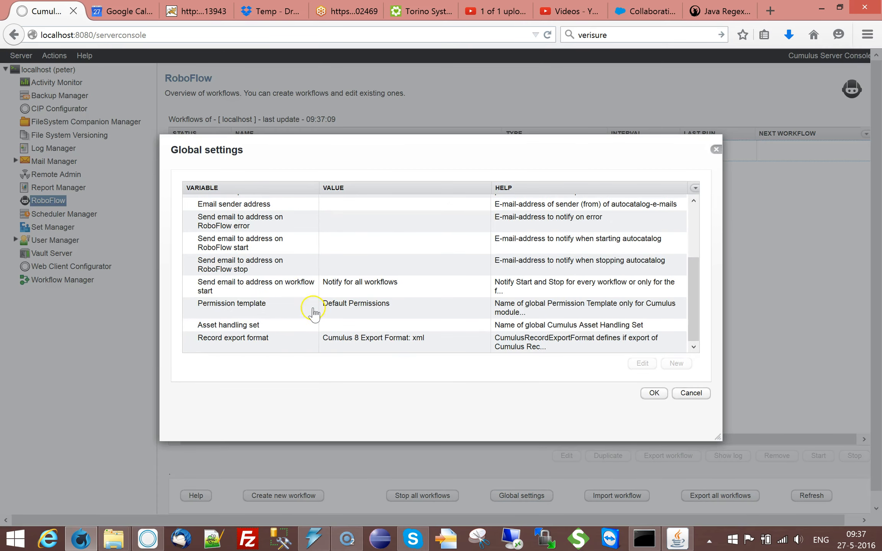
{"action": "double_click", "coordinate": [356, 325]}
{"action": "left_click", "coordinate": [331, 267]}
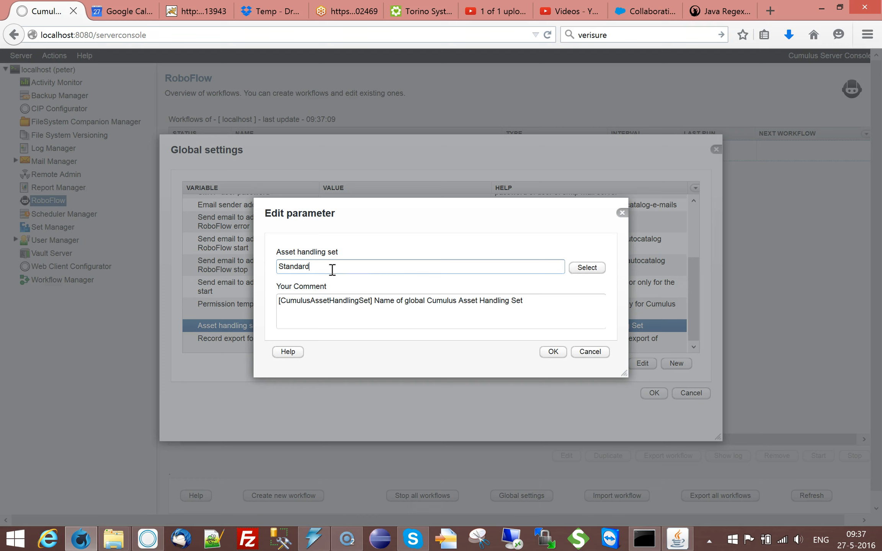
{"action": "left_click", "coordinate": [553, 352]}
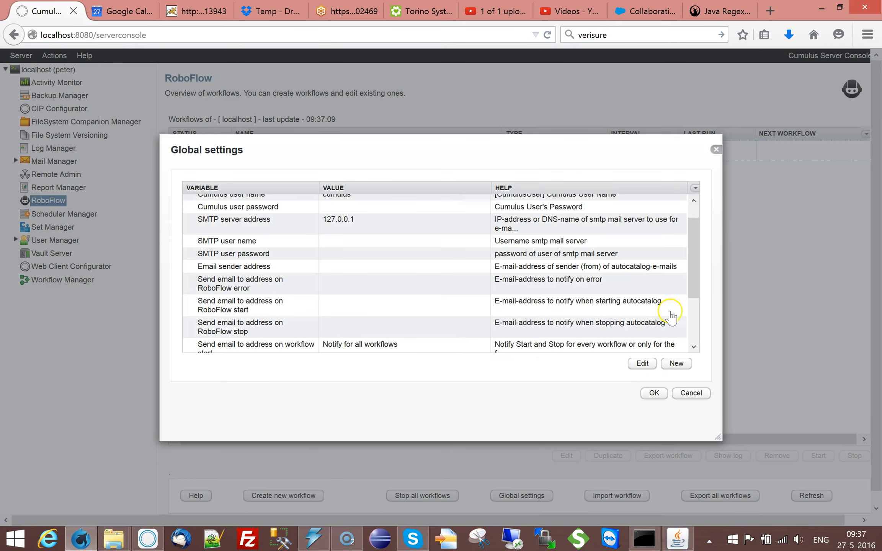
{"action": "left_click_drag", "start_coordinate": [698, 276], "coordinate": [695, 350]}
{"action": "left_click", "coordinate": [695, 331]}
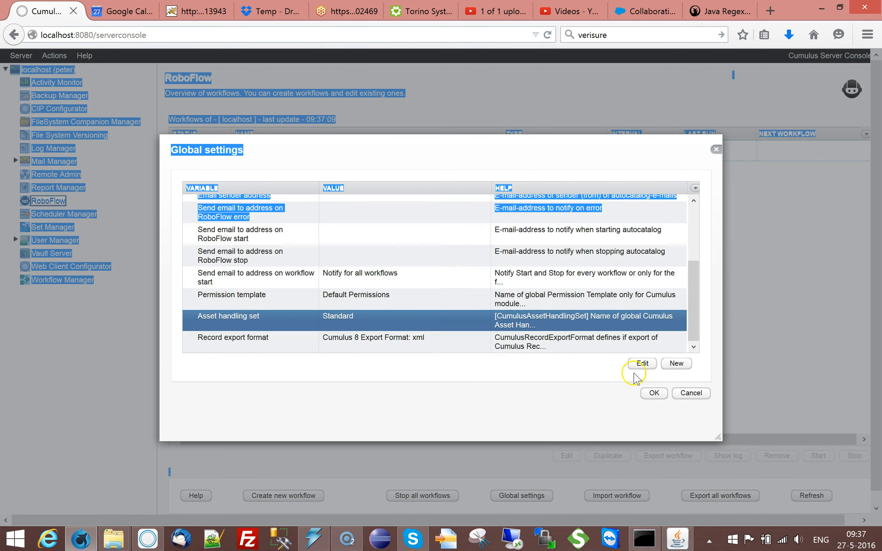
{"action": "left_click", "coordinate": [654, 393]}
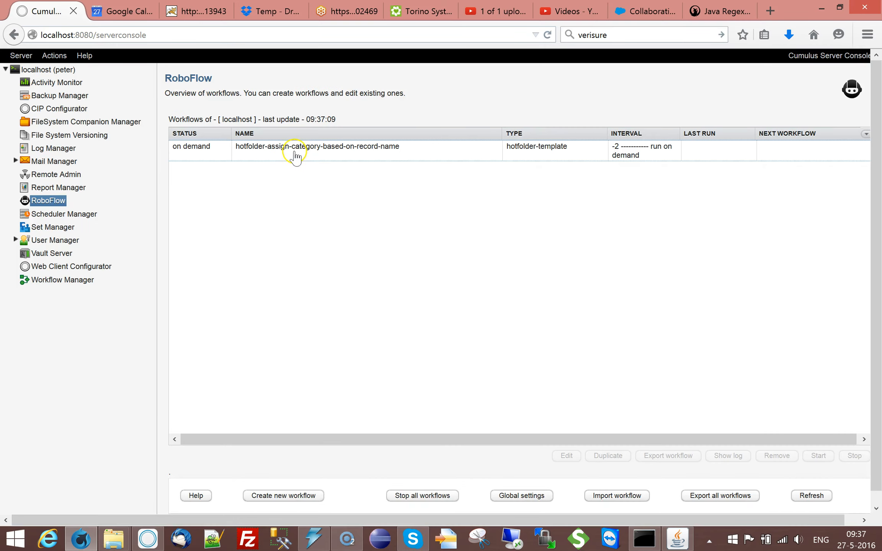
Reopen the hotfolder-assign-category-based-on-record-name workflow, check its parameters and show its action script for files.
{"action": "left_click", "coordinate": [294, 155]}
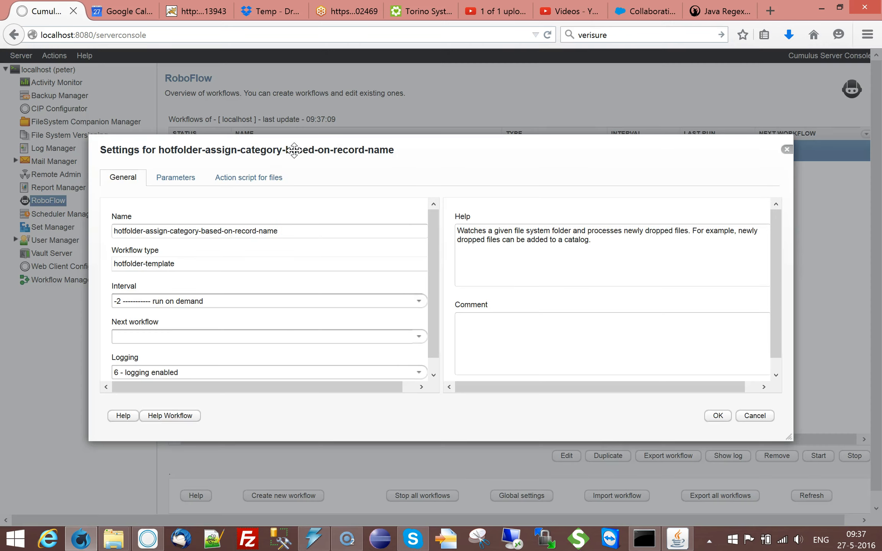
{"action": "left_click", "coordinate": [189, 180]}
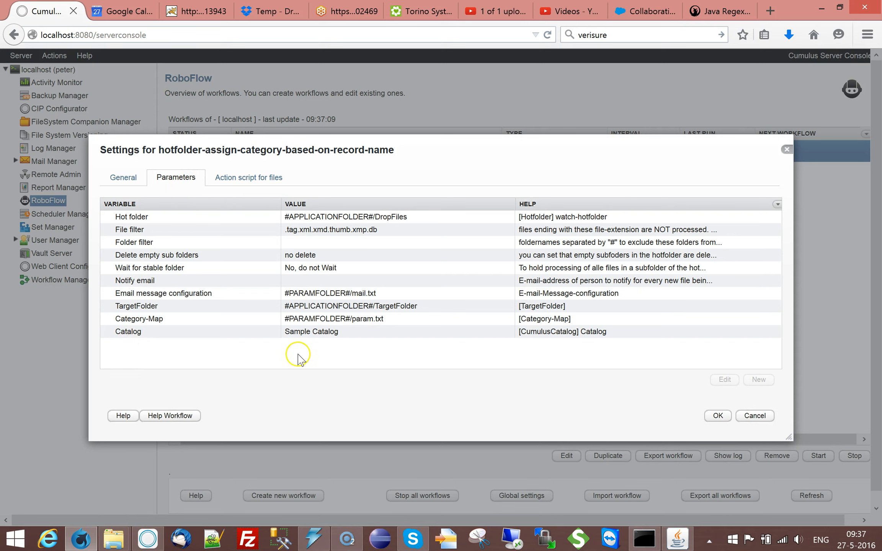
{"action": "left_click", "coordinate": [248, 177]}
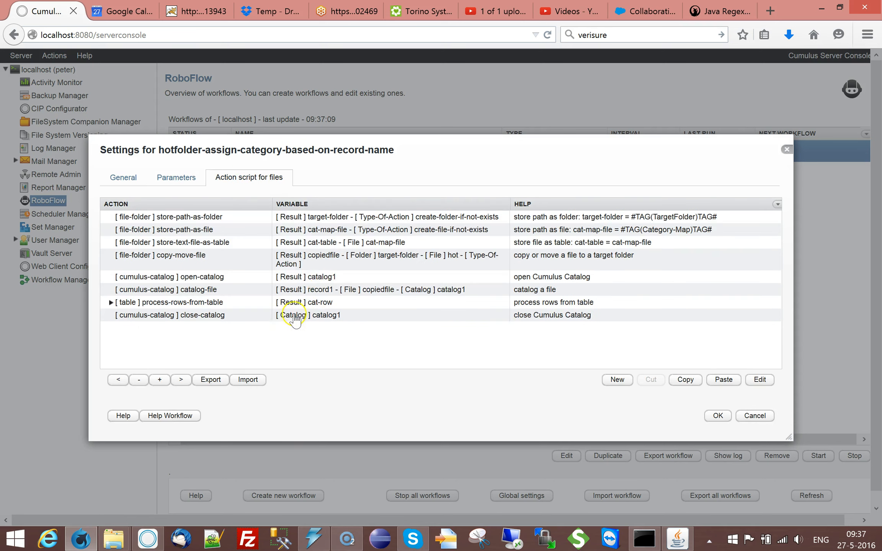
Review the catalog-file action's settings without changing them, and expand the process-rows-from-table action.
{"action": "left_click", "coordinate": [150, 289]}
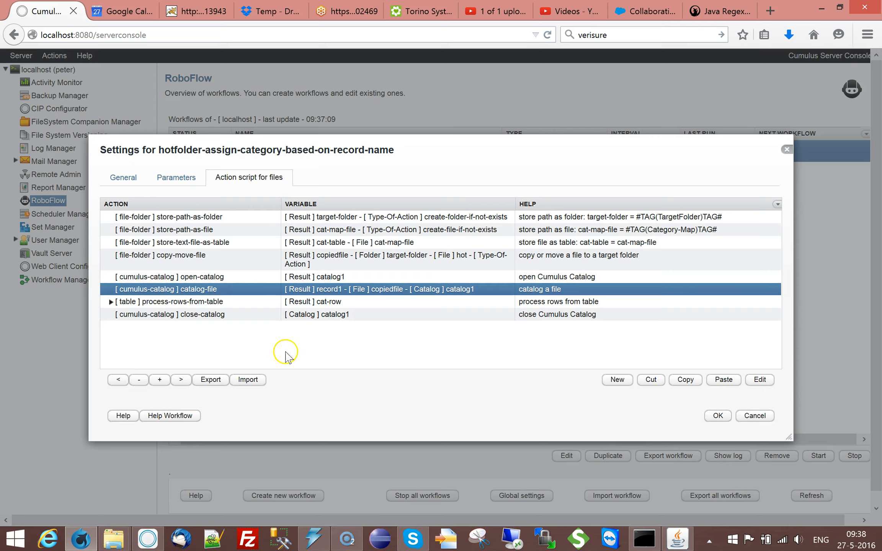
{"action": "double_click", "coordinate": [270, 292]}
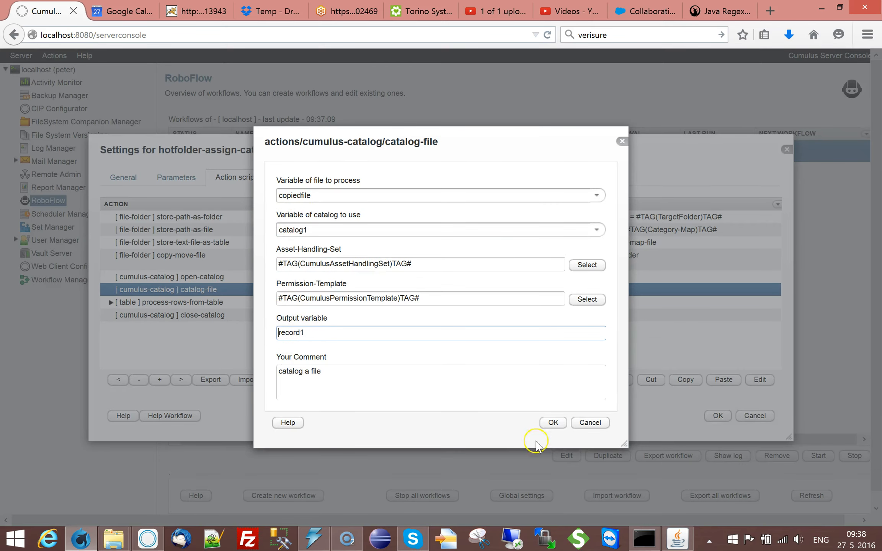
{"action": "left_click", "coordinate": [588, 422]}
{"action": "left_click", "coordinate": [110, 303]}
{"action": "left_click", "coordinate": [196, 304]}
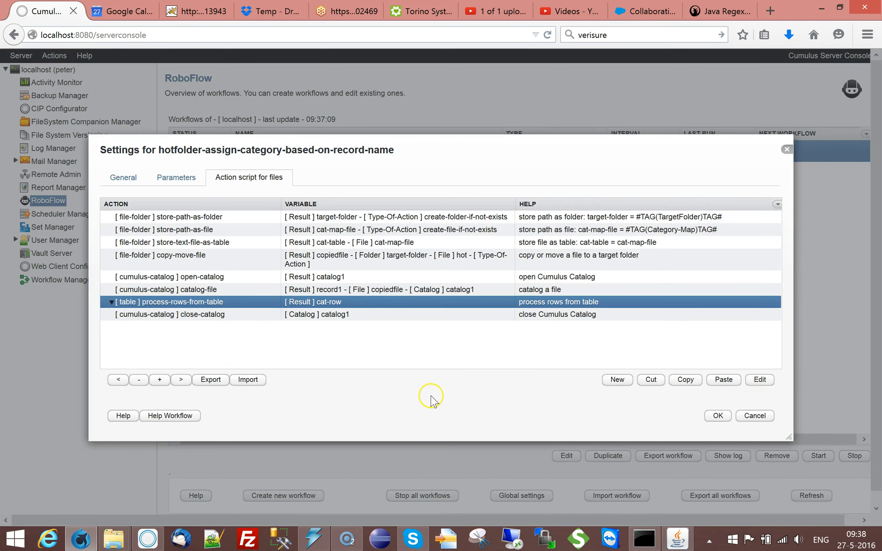
Add a cumulus-record store-record-field-value-as-text action directly after the catalog-file action in the script.
{"action": "left_click", "coordinate": [159, 289]}
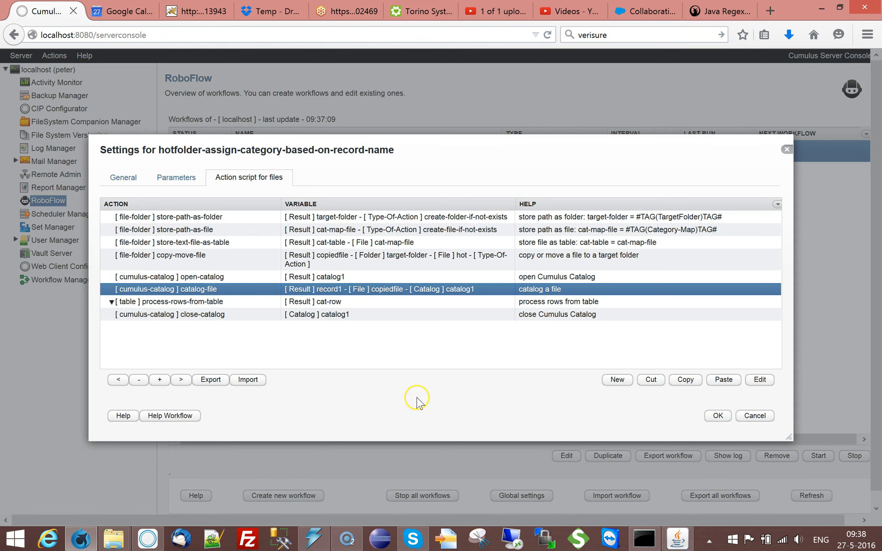
{"action": "left_click", "coordinate": [611, 381]}
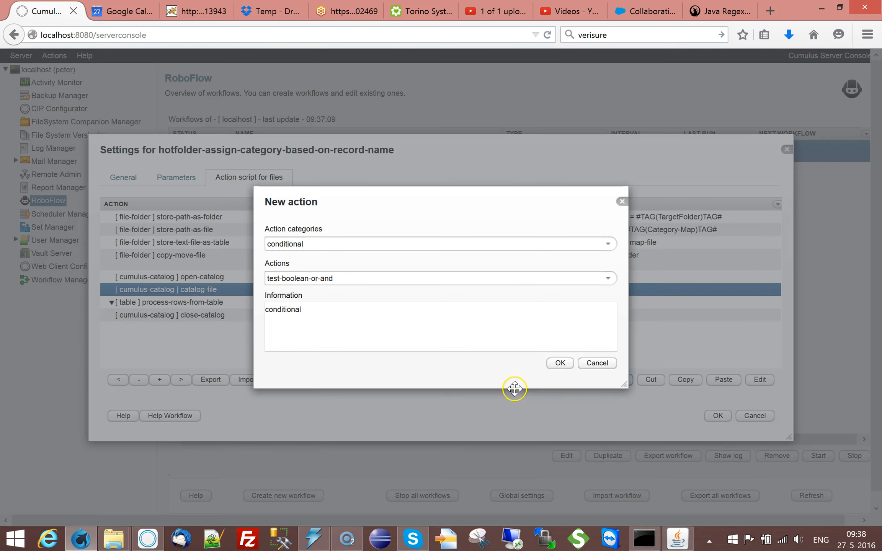
{"action": "left_click", "coordinate": [608, 243]}
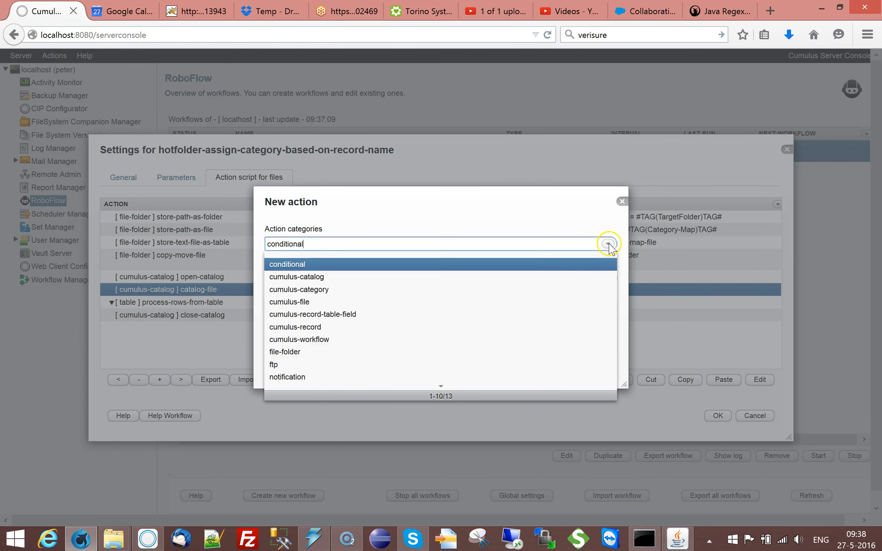
{"action": "left_click", "coordinate": [285, 328]}
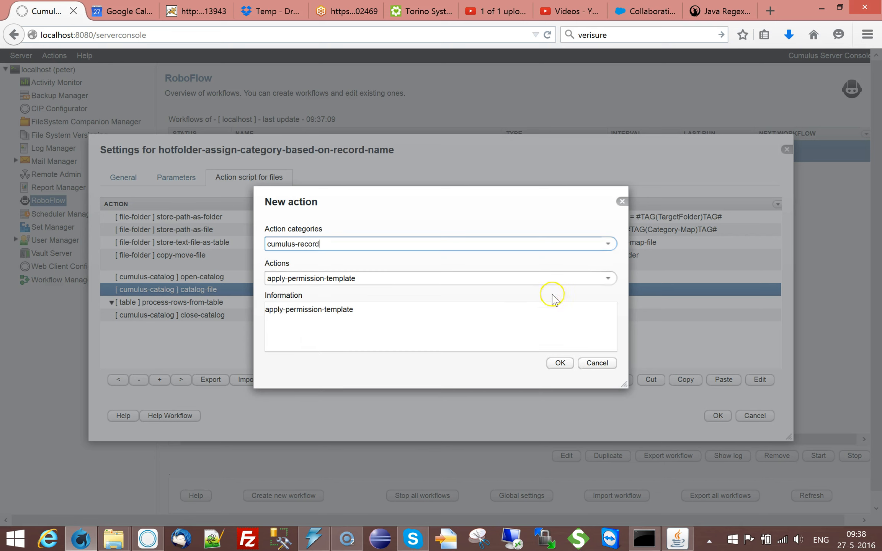
{"action": "left_click", "coordinate": [604, 280]}
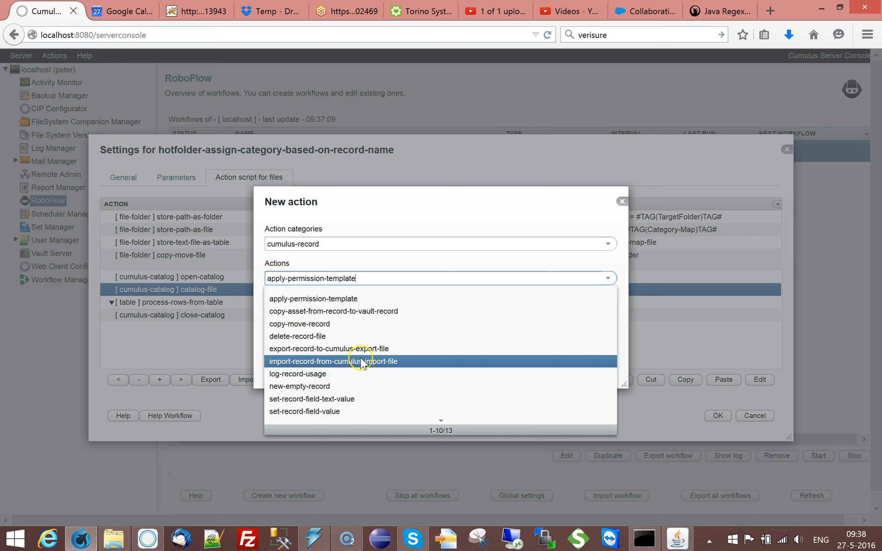
{"action": "scroll", "coordinate": [356, 364], "scroll_direction": "down", "scroll_amount": 1}
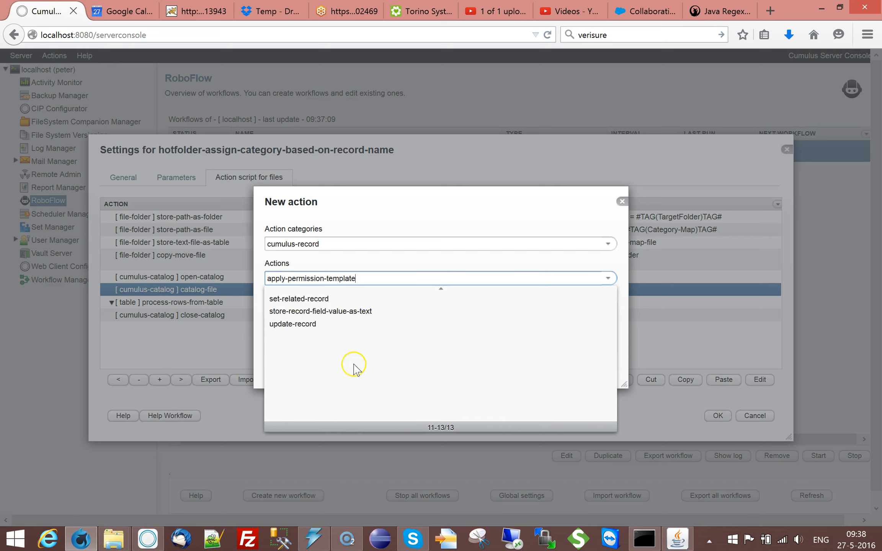
{"action": "left_click", "coordinate": [320, 312]}
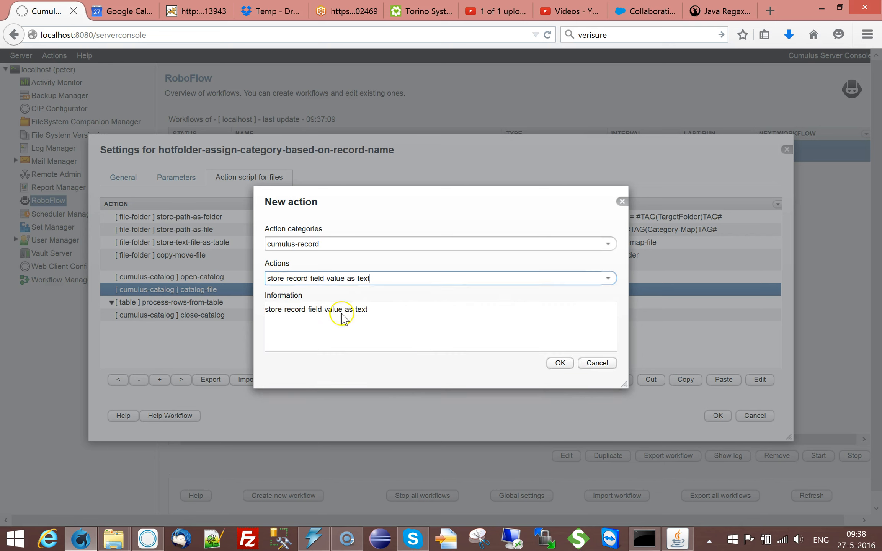
{"action": "left_click", "coordinate": [560, 363]}
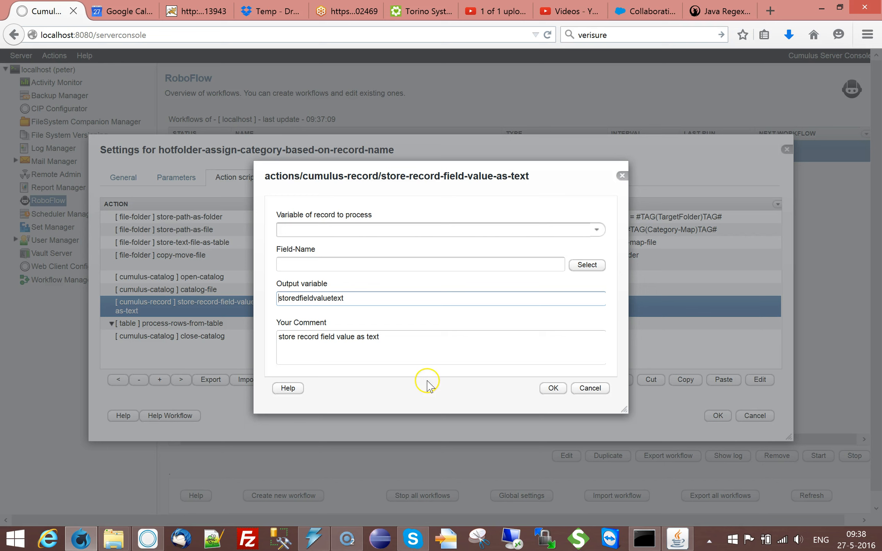
Set the new action's record variable to record1, Field-Name to Record Name and output variable to rec-name.
{"action": "left_click", "coordinate": [595, 230]}
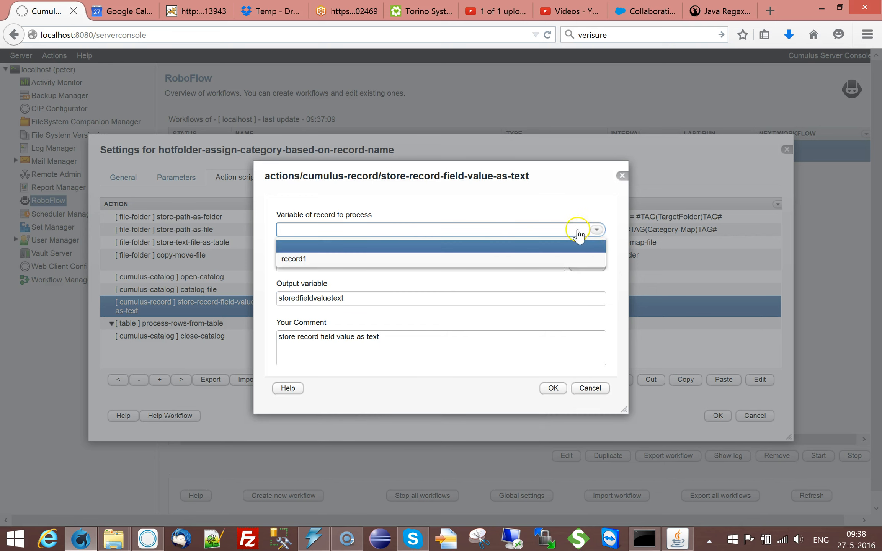
{"action": "left_click", "coordinate": [293, 258]}
{"action": "left_click", "coordinate": [304, 266]}
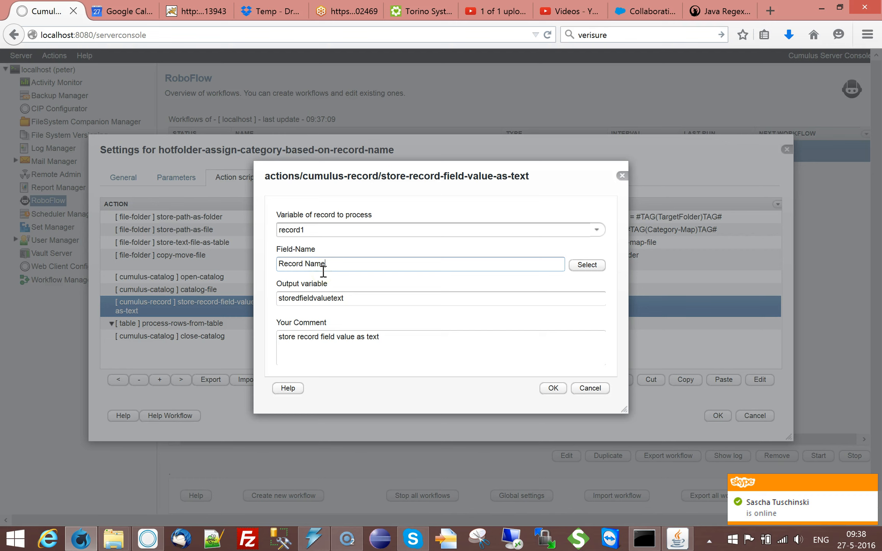
{"action": "left_click_drag", "start_coordinate": [357, 295], "coordinate": [281, 296]}
{"action": "type", "text": "rec-name"}
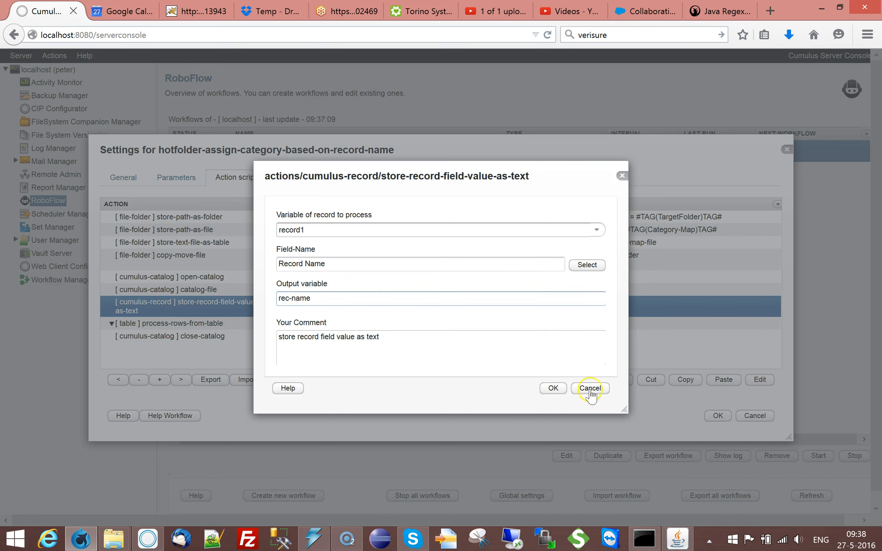
Change the action's comment to "store record field value : rec-name = Record Name" and save the action.
{"action": "left_click", "coordinate": [387, 337]}
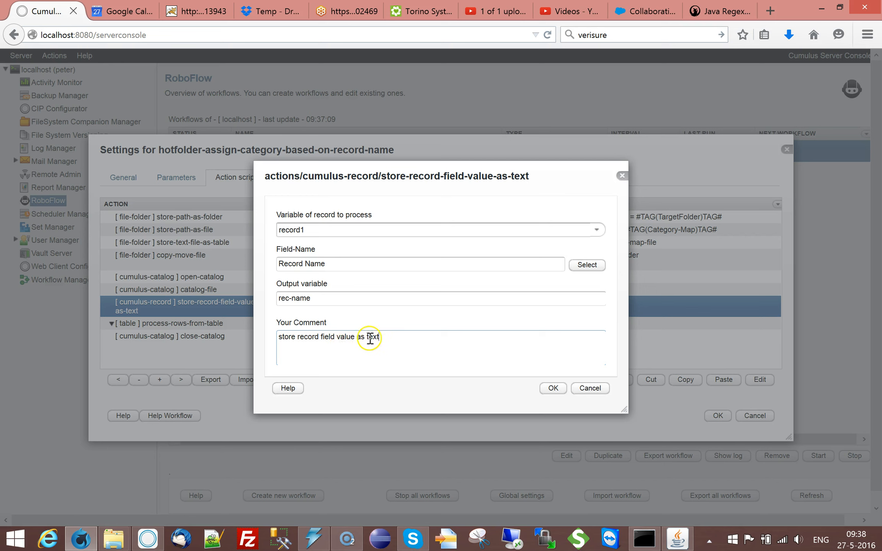
{"action": "left_click_drag", "start_coordinate": [356, 338], "coordinate": [411, 348]}
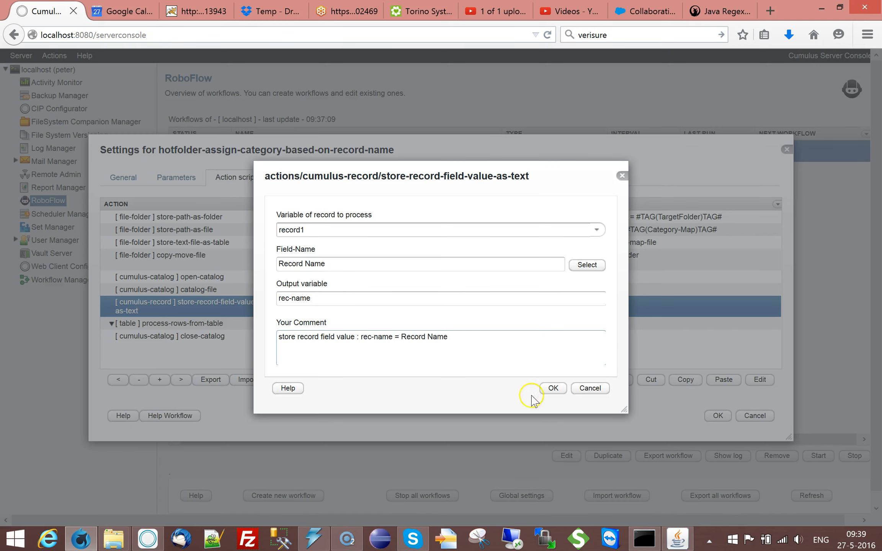
{"action": "left_click", "coordinate": [554, 389]}
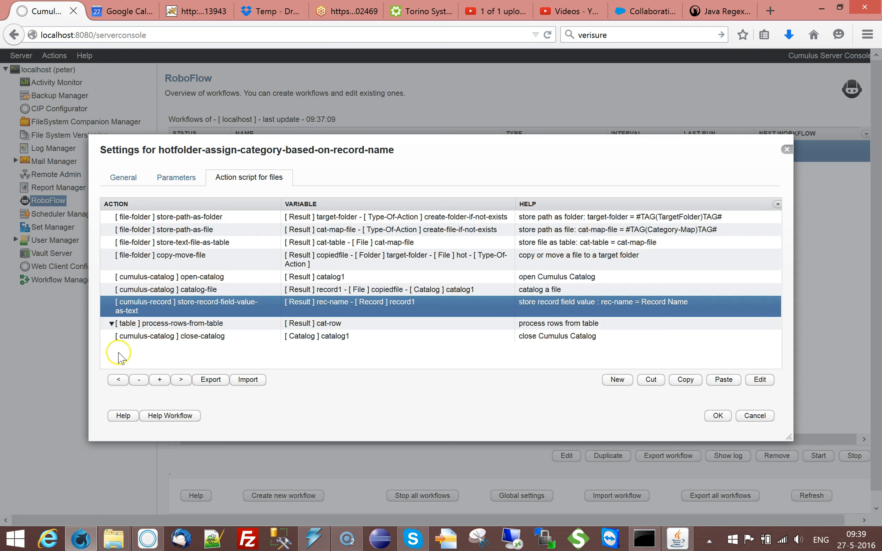
Add a conditional test-text action inside the process-rows-from-table action.
{"action": "left_click", "coordinate": [122, 323]}
{"action": "left_click", "coordinate": [617, 379]}
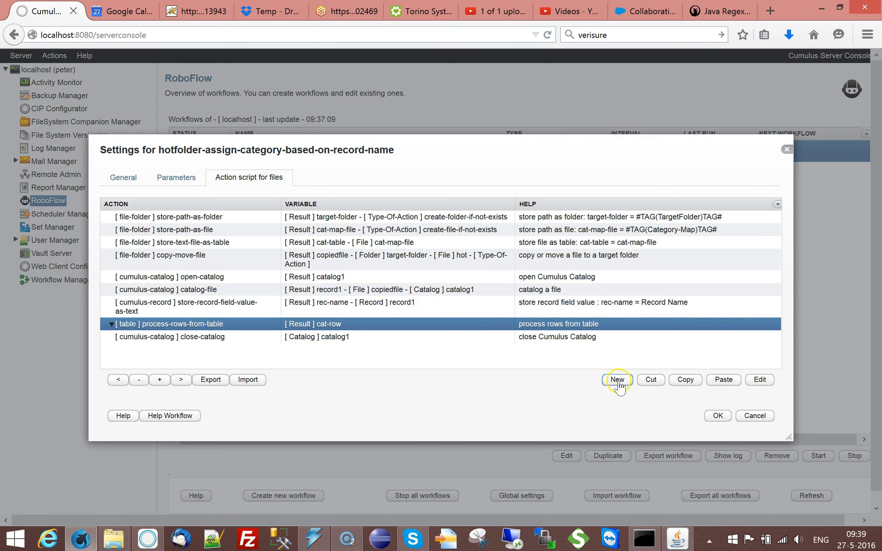
{"action": "left_click_drag", "start_coordinate": [393, 203], "coordinate": [598, 326]}
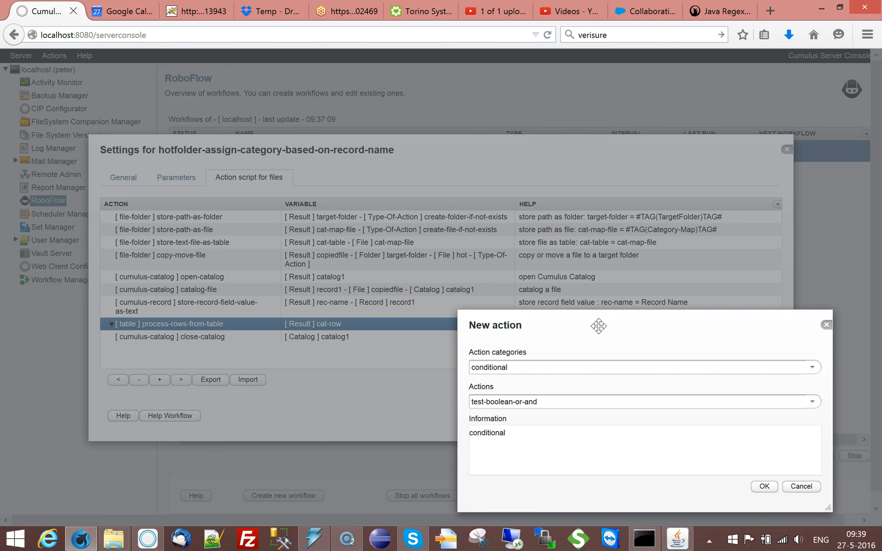
{"action": "left_click_drag", "start_coordinate": [599, 325], "coordinate": [556, 200]}
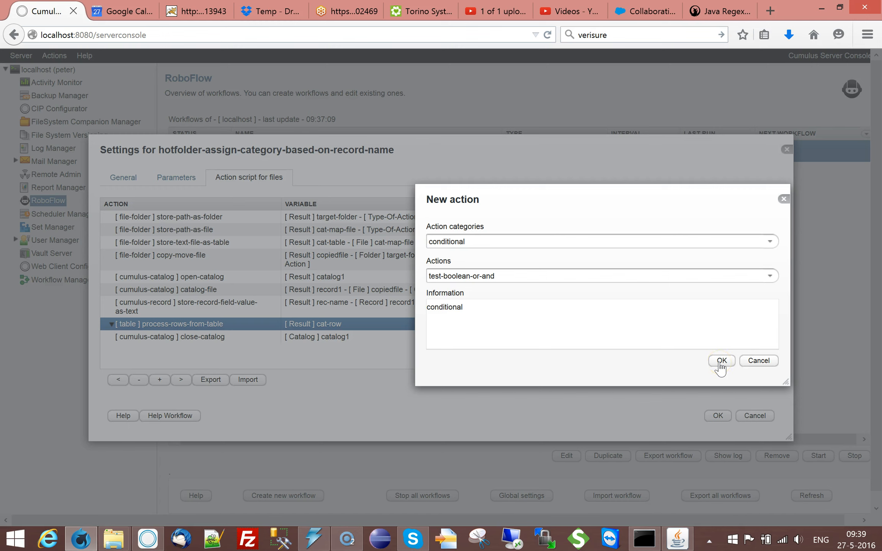
{"action": "left_click", "coordinate": [772, 276]}
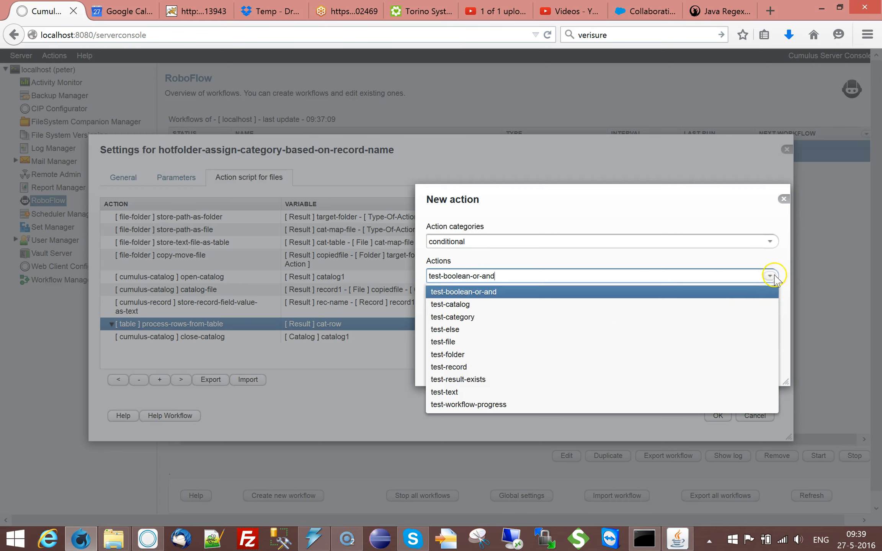
{"action": "left_click", "coordinate": [473, 393]}
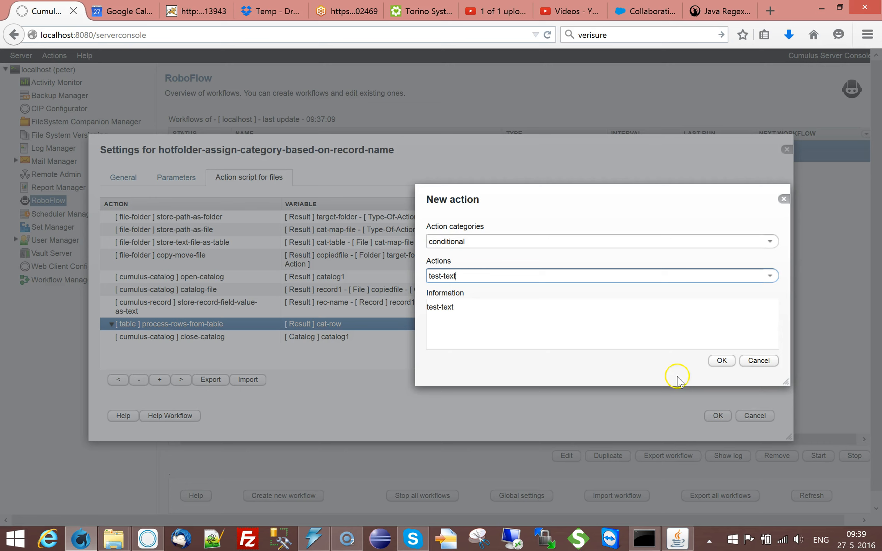
{"action": "left_click", "coordinate": [722, 360]}
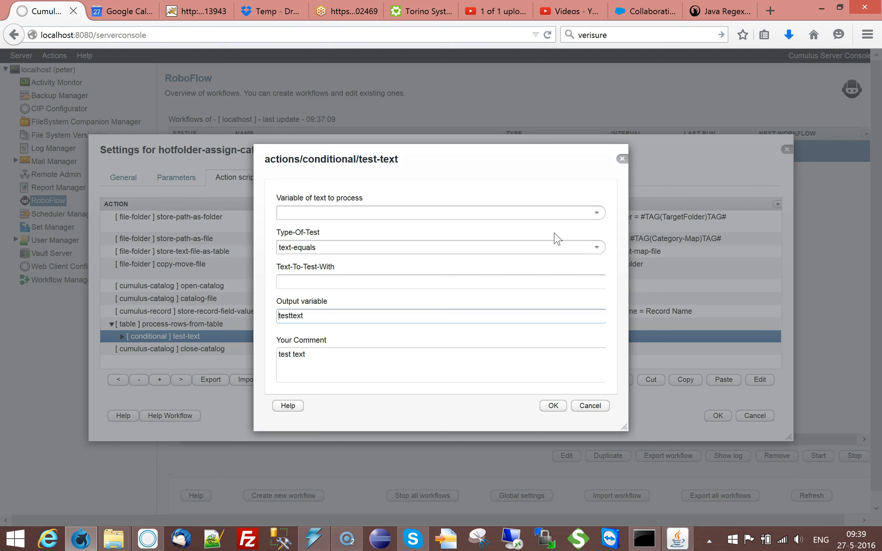
Set the test-text action to process the variable rec-name with the test type regular-expression.
{"action": "left_click", "coordinate": [596, 211]}
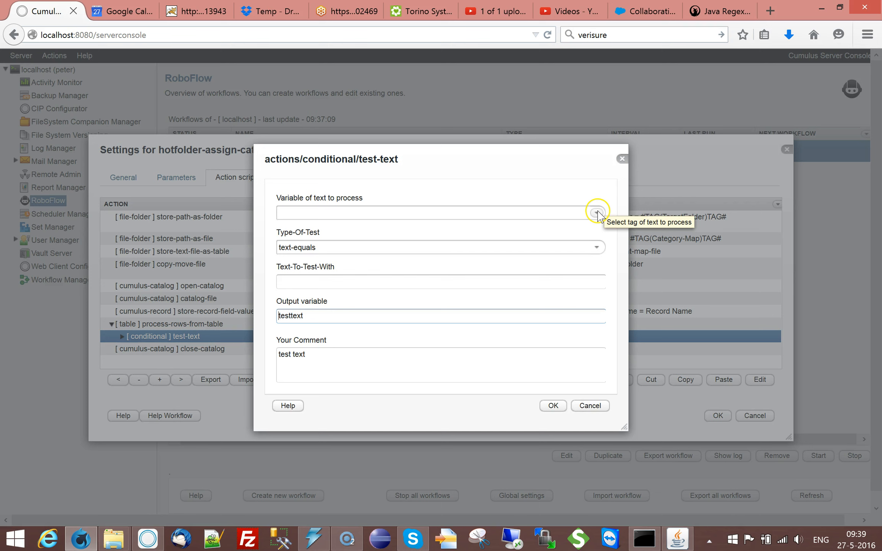
{"action": "left_click", "coordinate": [596, 211]}
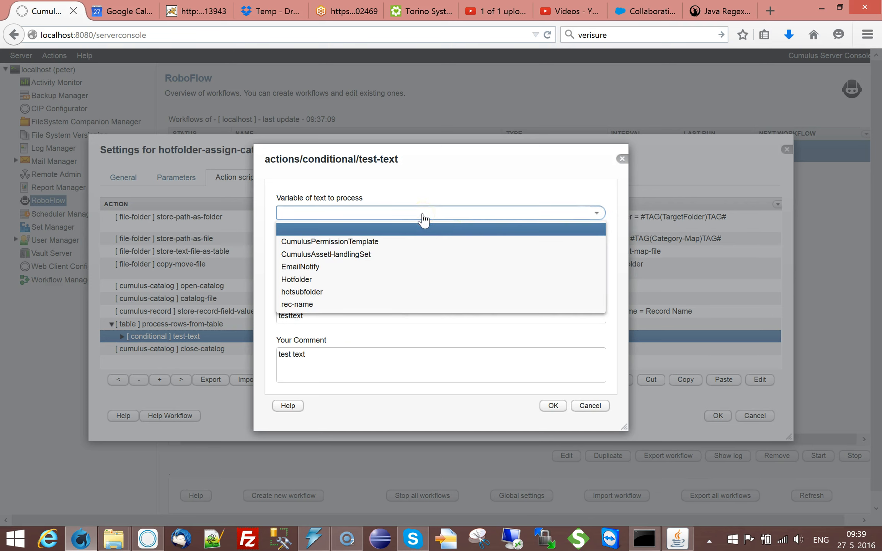
{"action": "left_click", "coordinate": [440, 179]}
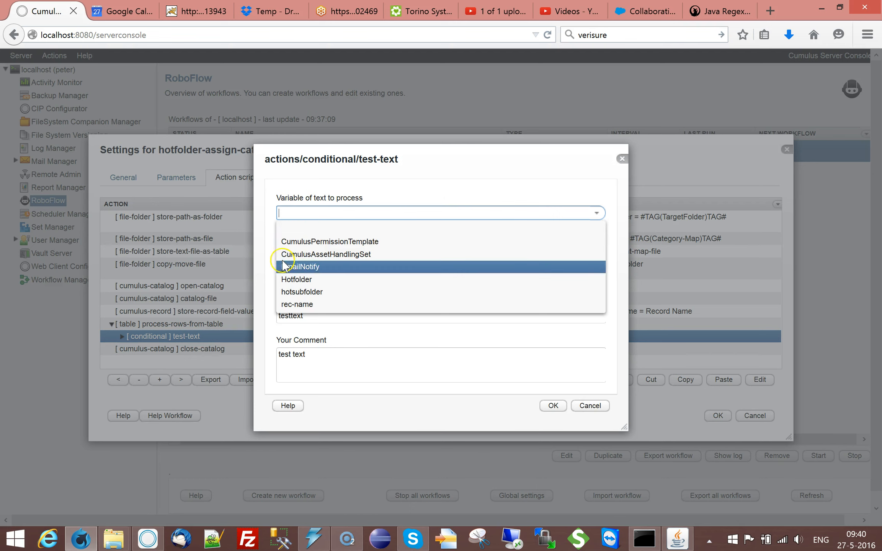
{"action": "left_click", "coordinate": [298, 306]}
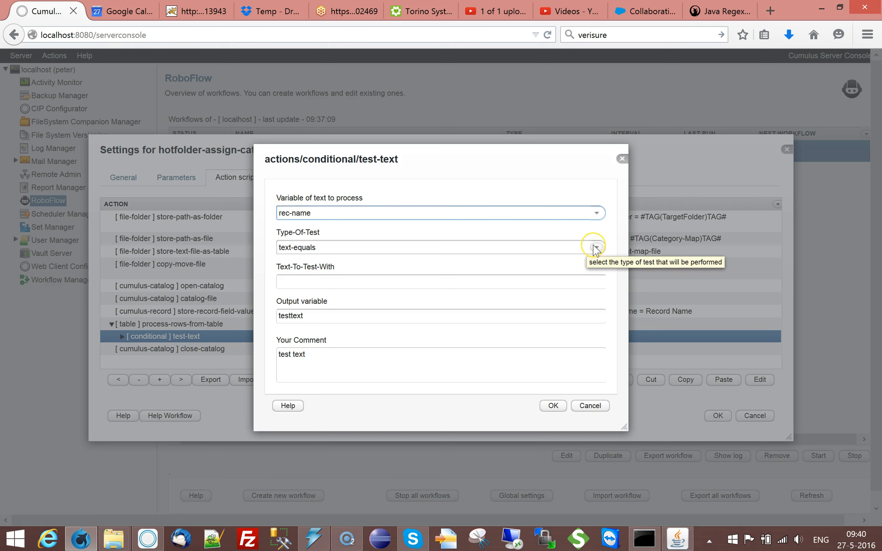
{"action": "left_click", "coordinate": [596, 248]}
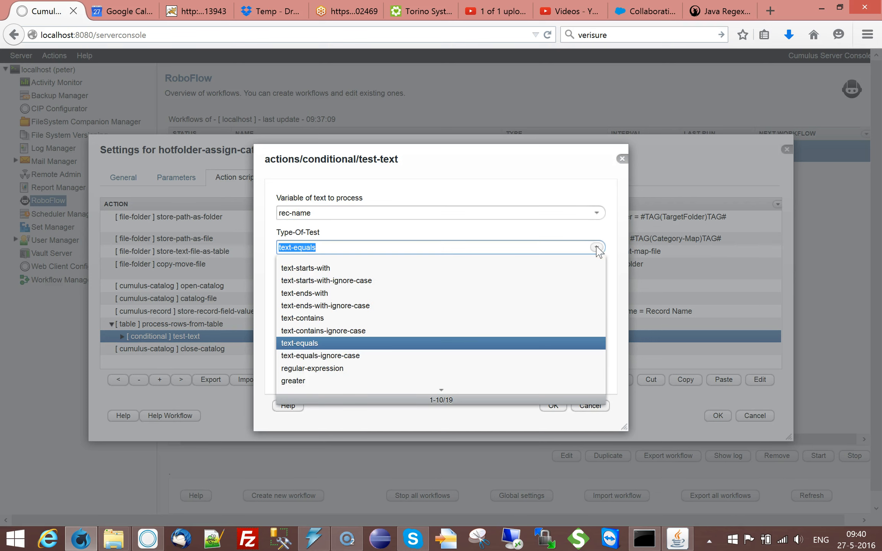
{"action": "left_click", "coordinate": [319, 369]}
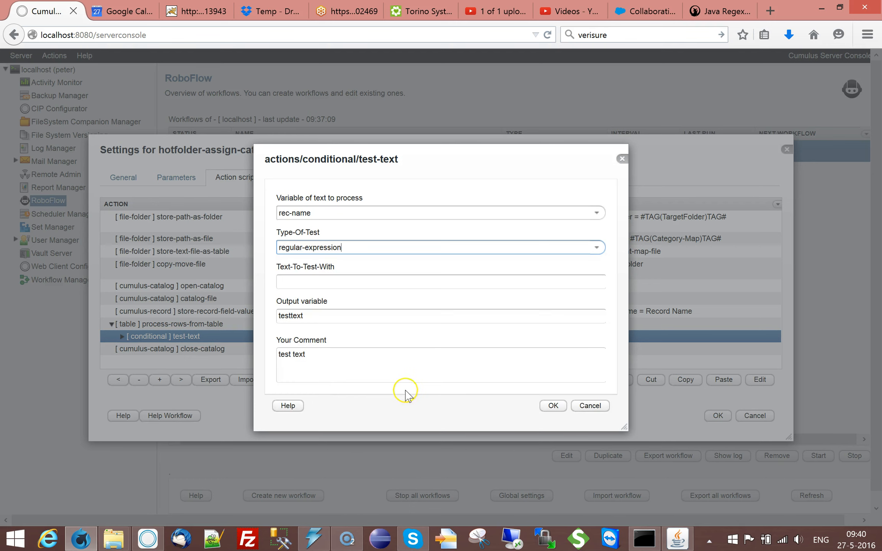
Set the test-text action's Text-To-Test-With to the tag #TAG(cat-row[1])TAG#.
{"action": "left_click", "coordinate": [329, 283]}
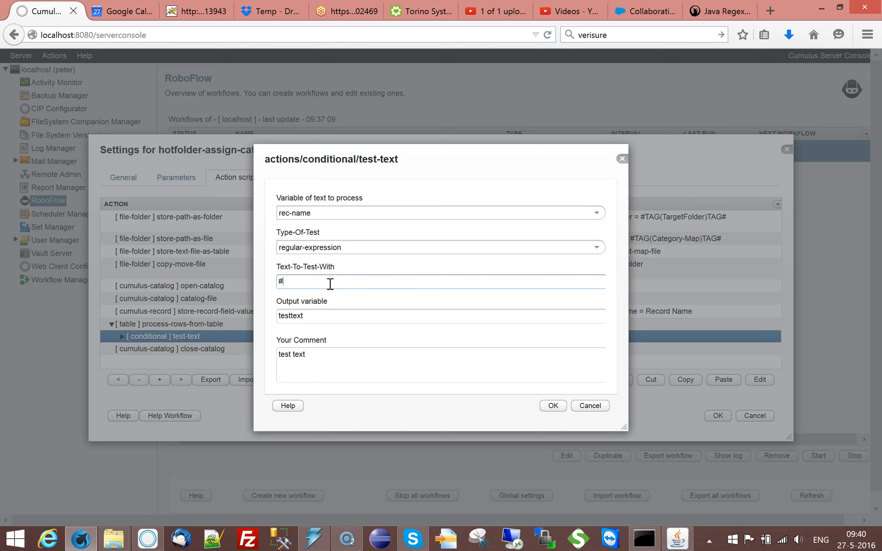
{"action": "type", "text": "##"}
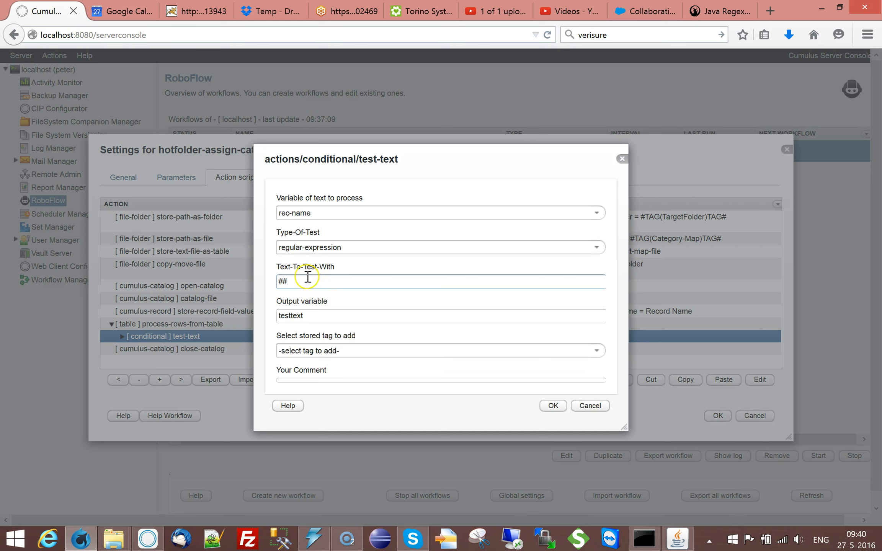
{"action": "left_click", "coordinate": [409, 351]}
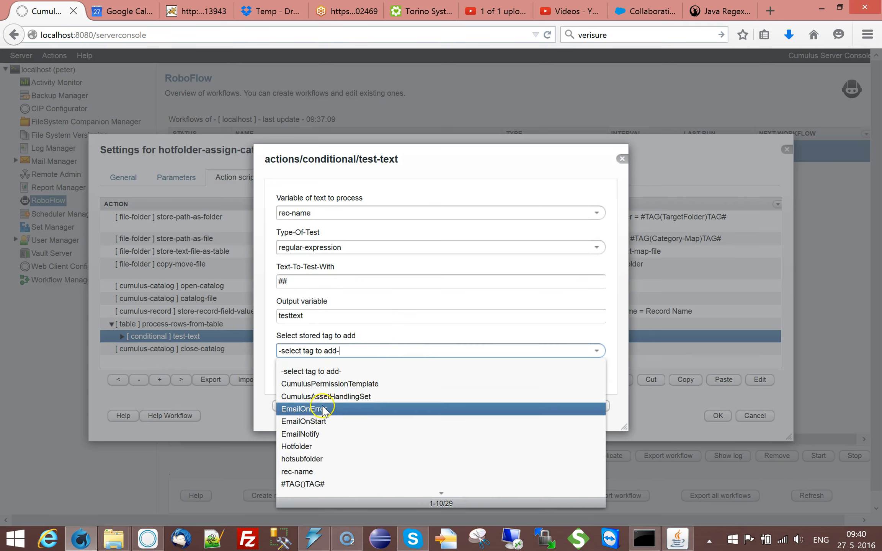
{"action": "left_click", "coordinate": [324, 409]}
{"action": "double_click", "coordinate": [314, 281]}
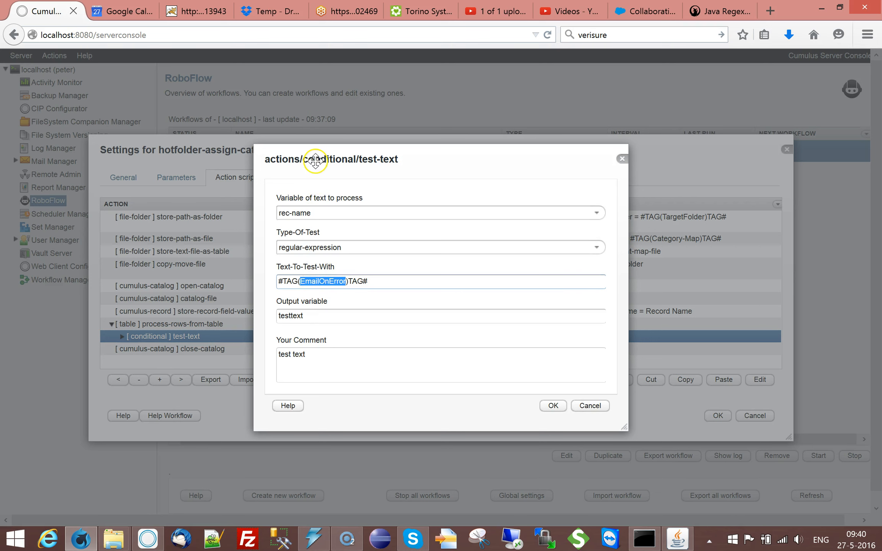
{"action": "left_click_drag", "start_coordinate": [338, 163], "coordinate": [547, 176]}
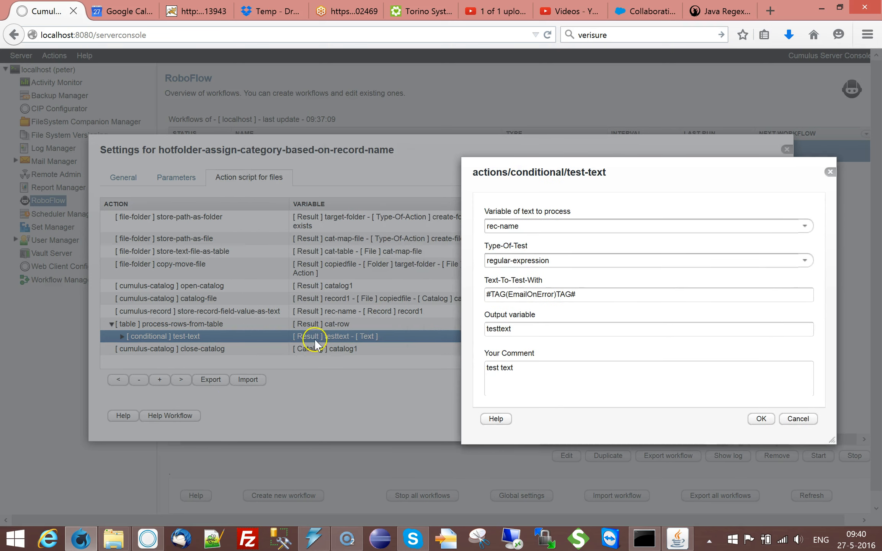
{"action": "double_click", "coordinate": [534, 295]}
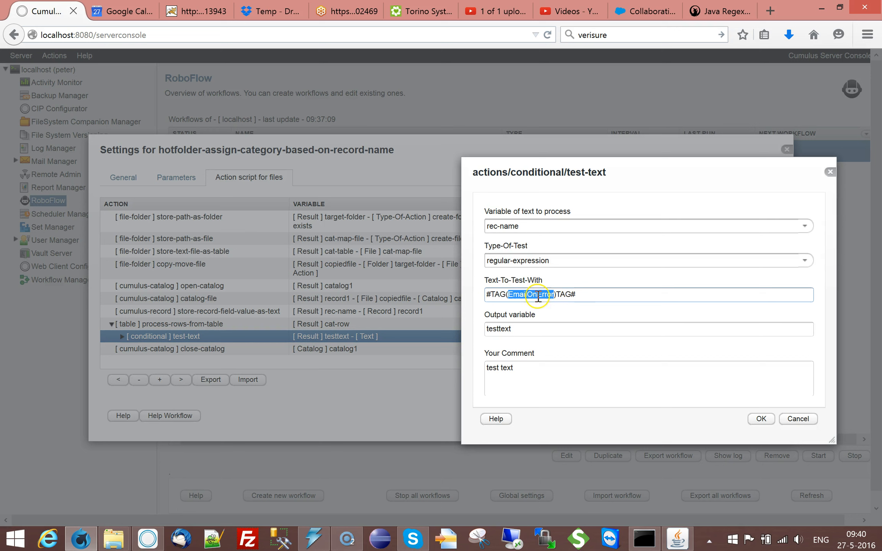
{"action": "type", "text": "cat-ro"}
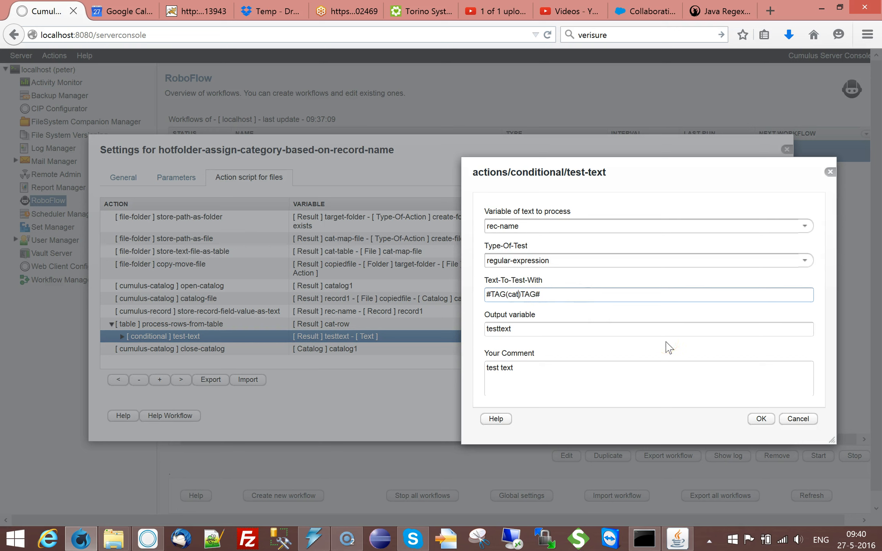
{"action": "type", "text": "w"}
{"action": "type", "text": "[]"}
{"action": "type", "text": "1"}
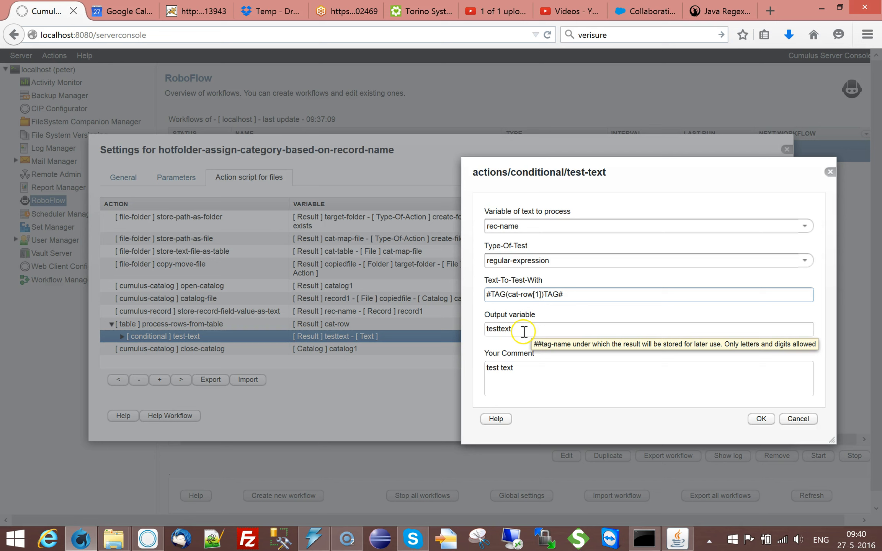
Set both the output variable and the comment of the test-text action to test-if-name-is-evaluated-true and save the action.
{"action": "double_click", "coordinate": [523, 330]}
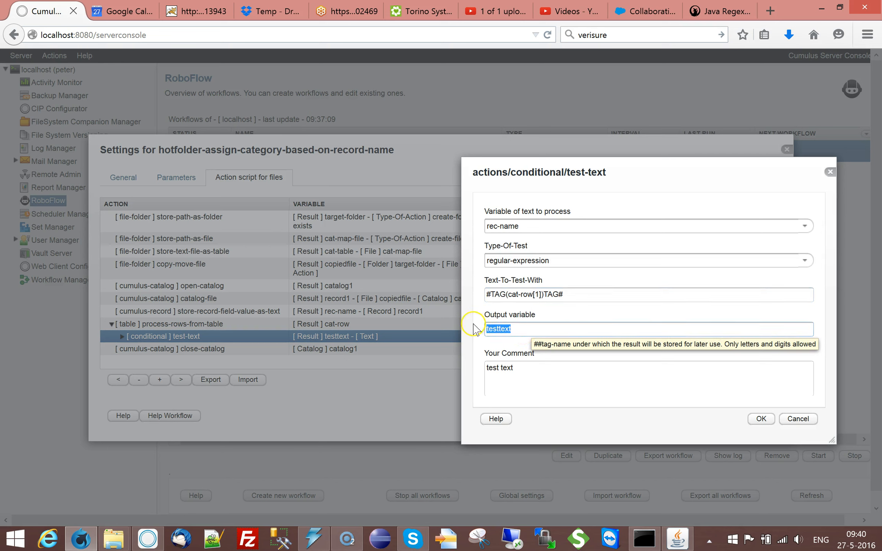
{"action": "type", "text": "ted-true"}
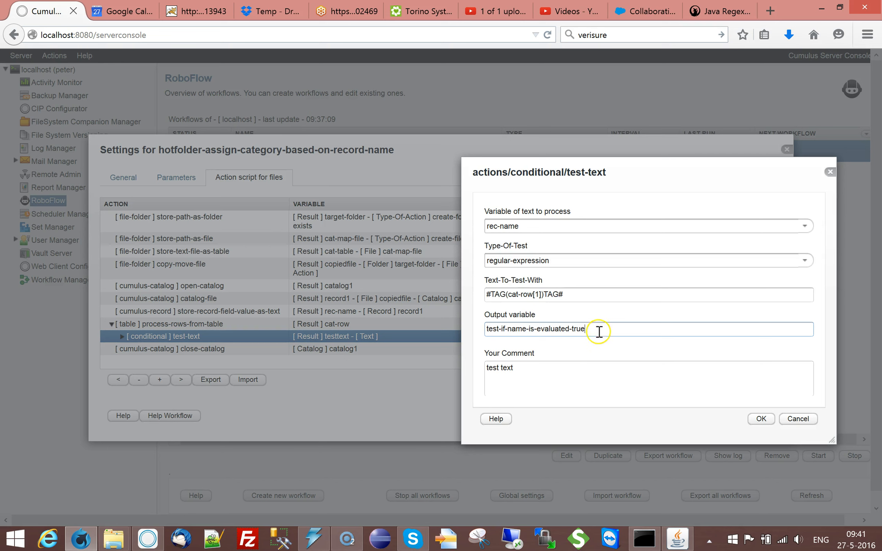
{"action": "left_click_drag", "start_coordinate": [599, 331], "coordinate": [425, 321]}
{"action": "key", "text": "ctrl+c"}
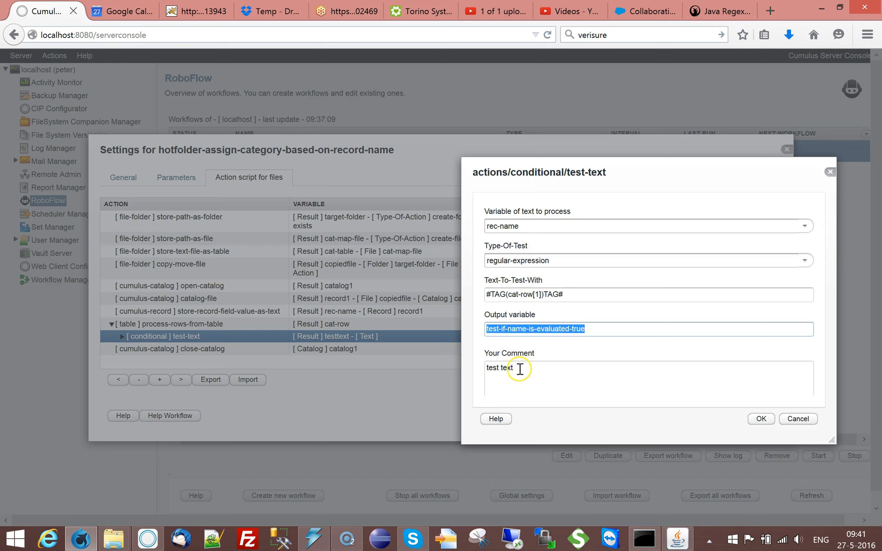
{"action": "left_click_drag", "start_coordinate": [520, 369], "coordinate": [455, 361]}
{"action": "key", "text": "ctrl+v"}
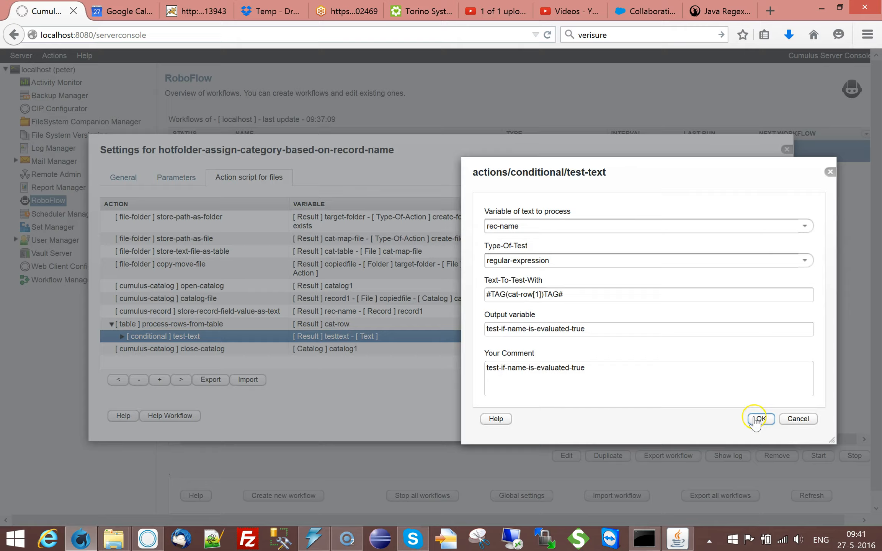
{"action": "left_click", "coordinate": [759, 419]}
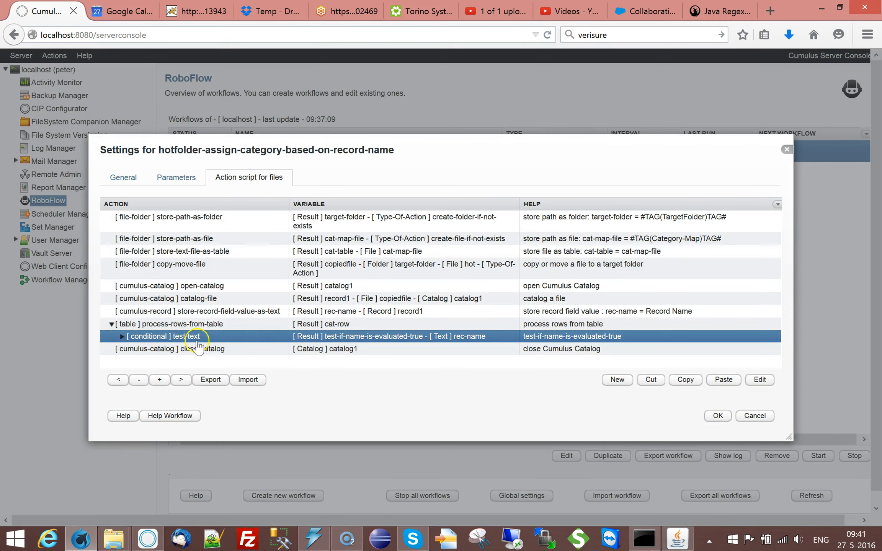
Reposition the workflow settings dialog and enlarge its action list, with the test-text action expanded.
{"action": "left_click_drag", "start_coordinate": [359, 146], "coordinate": [289, 61]}
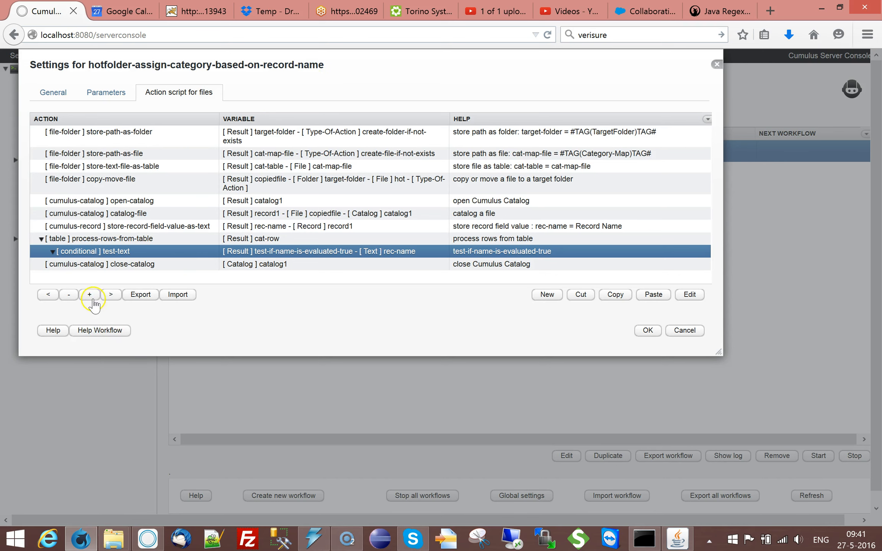
{"action": "left_click", "coordinate": [89, 295]}
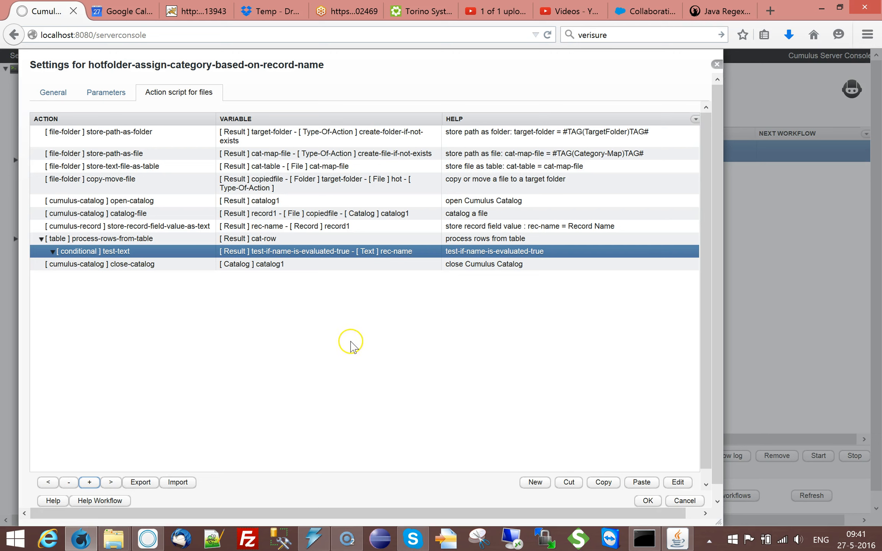
Try adding a table action store-table-row-element-as-text inside the test-text action, choosing cat-table as the table variable, and dismiss its settings.
{"action": "left_click", "coordinate": [547, 487]}
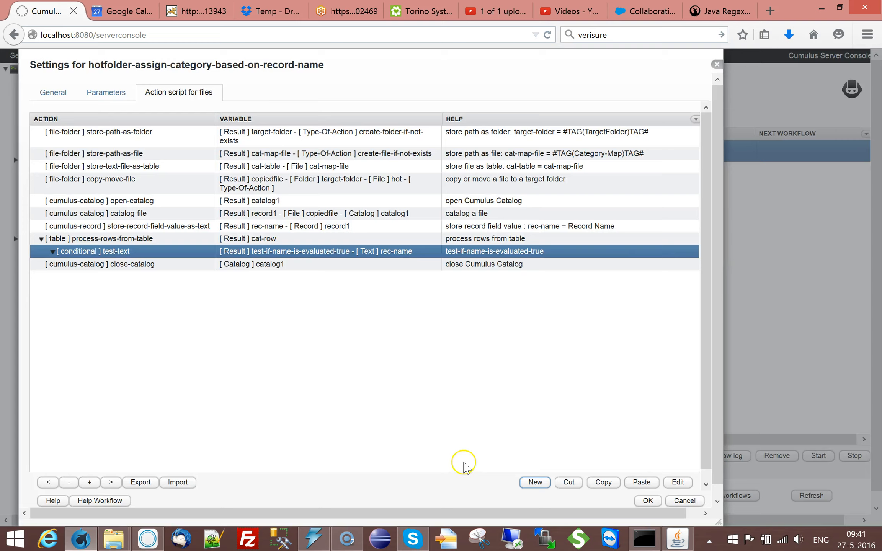
{"action": "left_click", "coordinate": [608, 244]}
{"action": "scroll", "coordinate": [433, 305], "scroll_direction": "down", "scroll_amount": 3}
{"action": "left_click", "coordinate": [281, 276]}
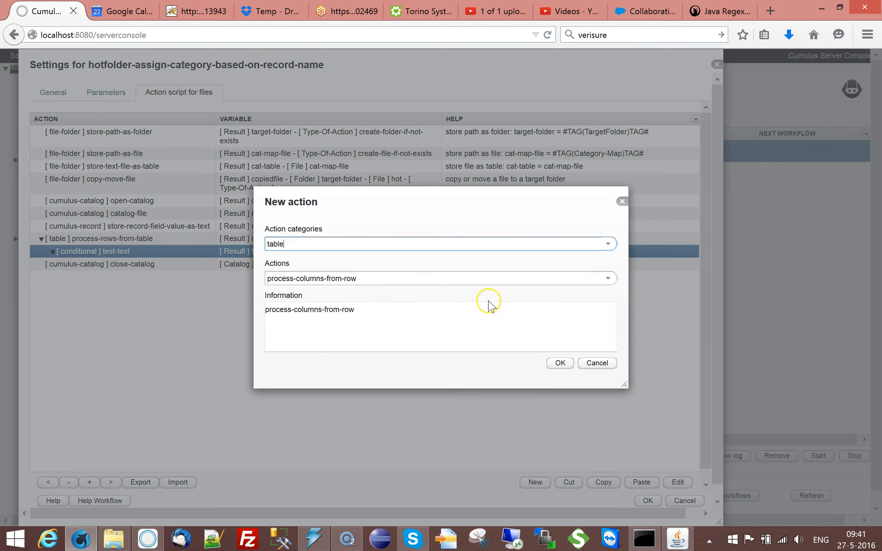
{"action": "left_click", "coordinate": [607, 278]}
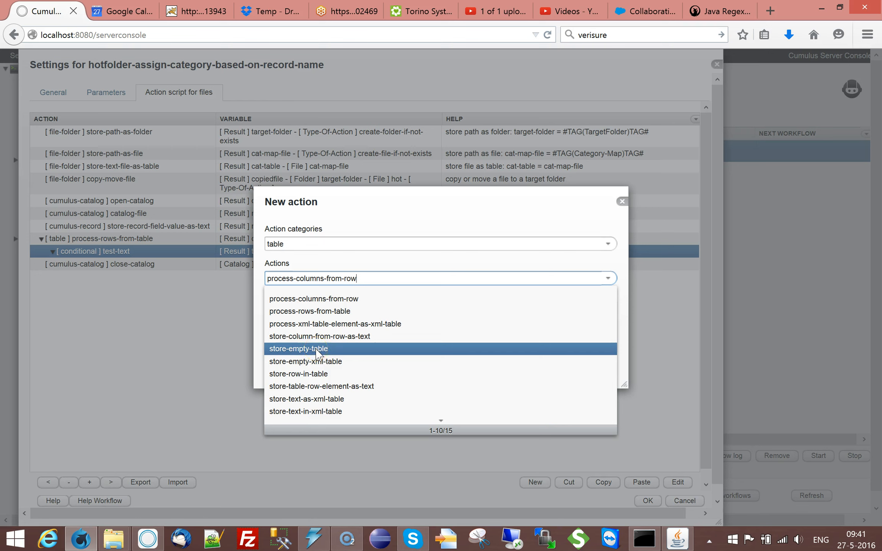
{"action": "left_click", "coordinate": [310, 386]}
{"action": "left_click", "coordinate": [555, 365]}
{"action": "left_click", "coordinate": [595, 213]}
{"action": "left_click", "coordinate": [298, 242]}
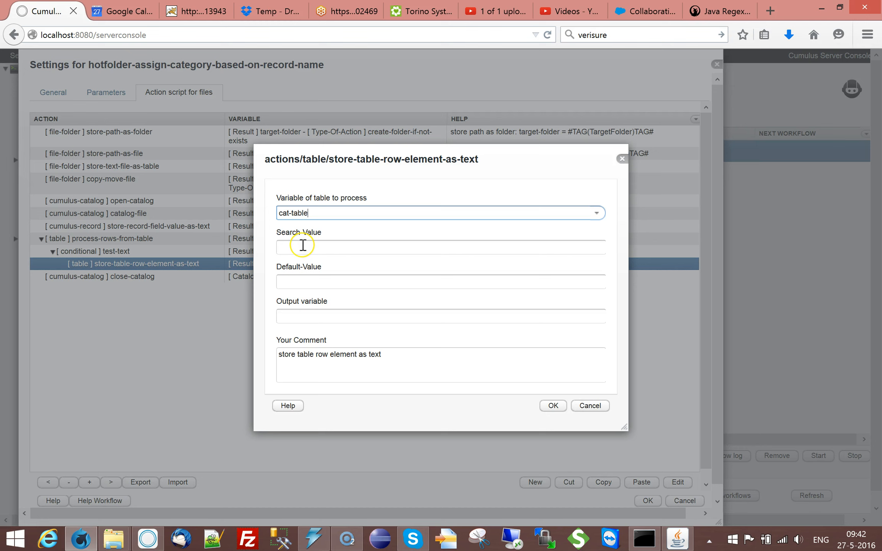
{"action": "mouse_move", "coordinate": [303, 245]}
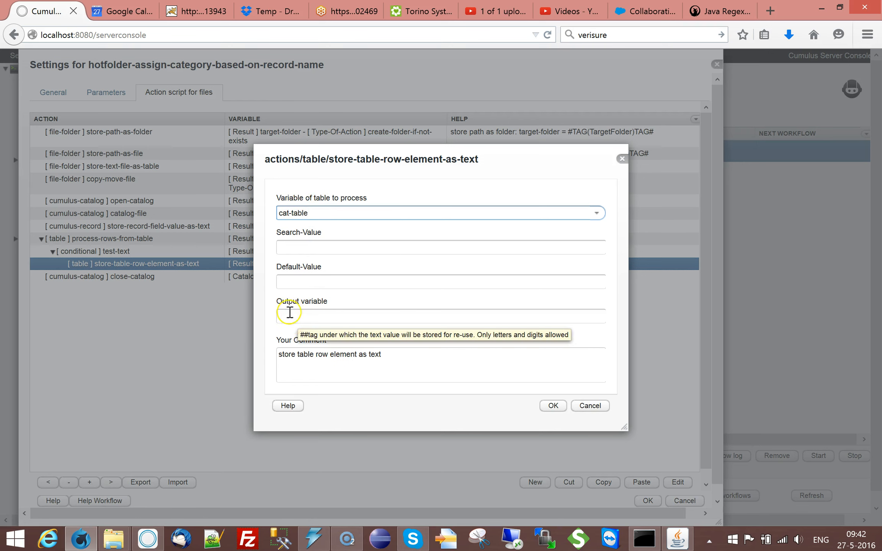
{"action": "left_click", "coordinate": [585, 406]}
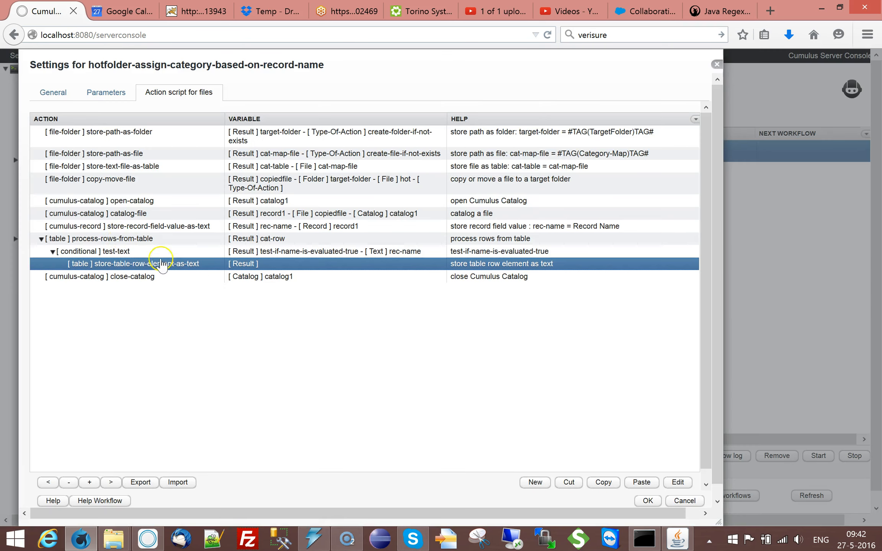
Add a table action store-column-from-row-as-text inside the conditional test-text action.
{"action": "left_click", "coordinate": [536, 483]}
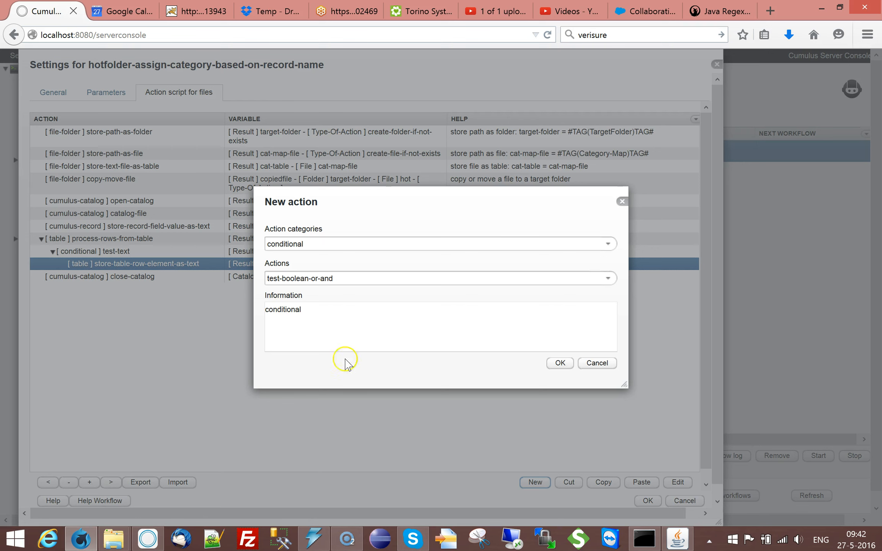
{"action": "left_click", "coordinate": [608, 278]}
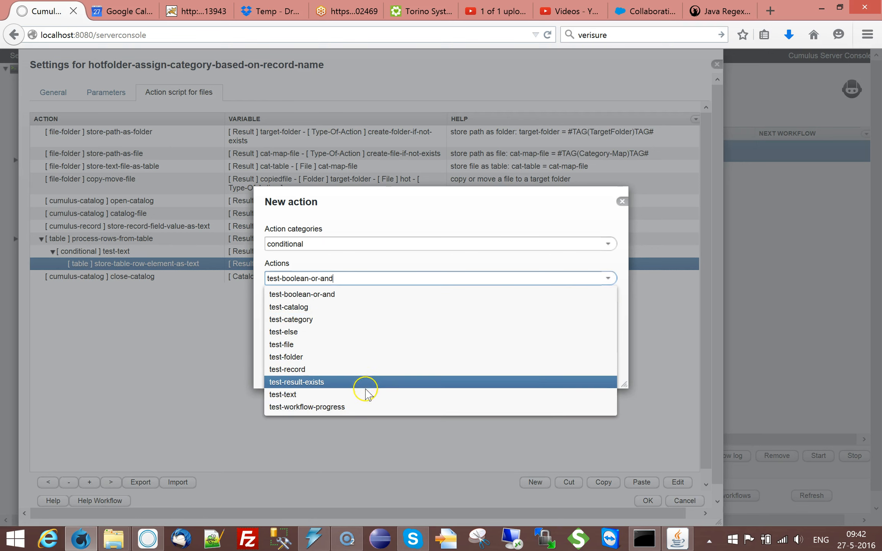
{"action": "left_click", "coordinate": [404, 261]}
{"action": "left_click", "coordinate": [597, 245]}
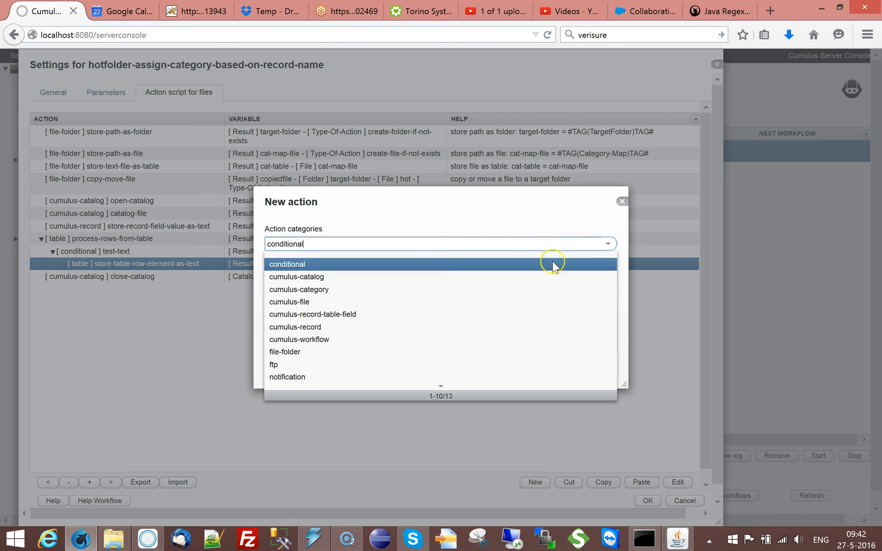
{"action": "scroll", "coordinate": [337, 334], "scroll_direction": "down", "scroll_amount": 3}
{"action": "left_click", "coordinate": [278, 277]}
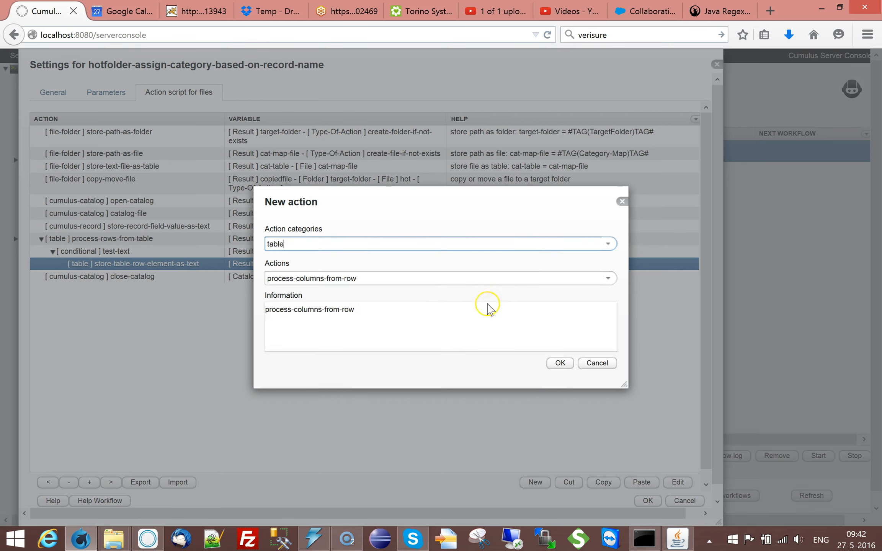
{"action": "left_click", "coordinate": [609, 280]}
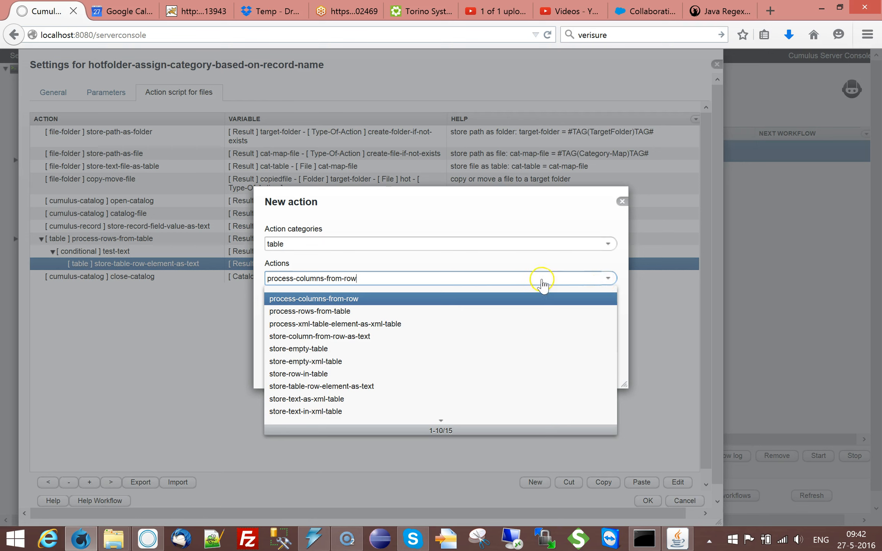
{"action": "left_click", "coordinate": [312, 337]}
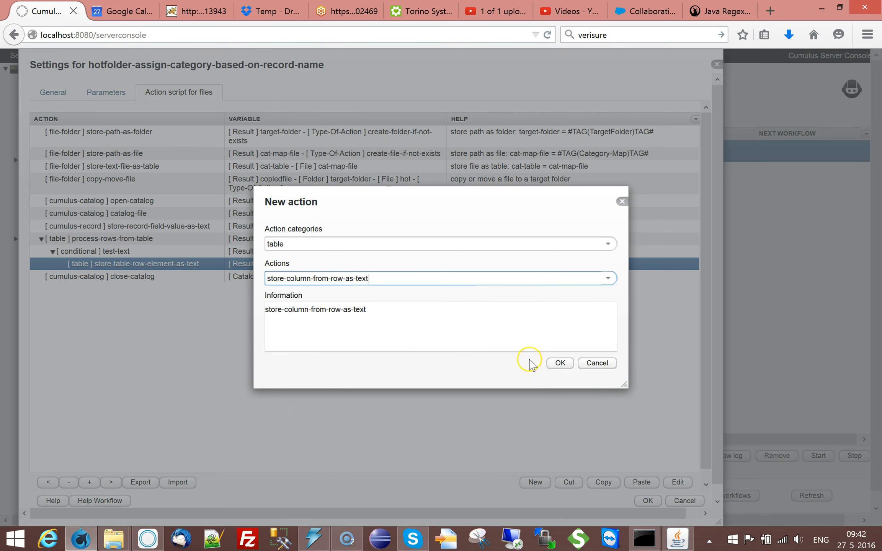
{"action": "left_click", "coordinate": [559, 363]}
Configure the column action with row variable cat-row, column number 2, output variable cat and comment "store column from row as text: cat = cat-row[2]", saving it.
{"action": "left_click", "coordinate": [283, 314]}
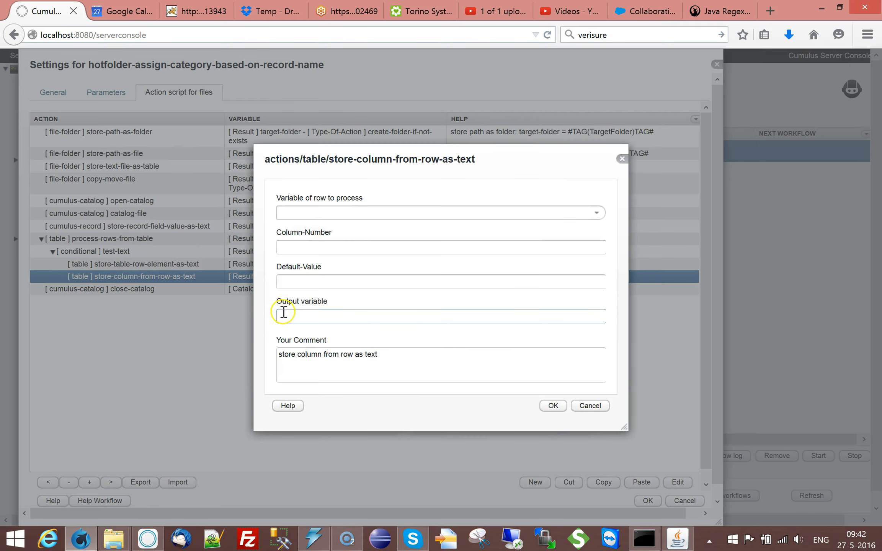
{"action": "left_click", "coordinate": [589, 214]}
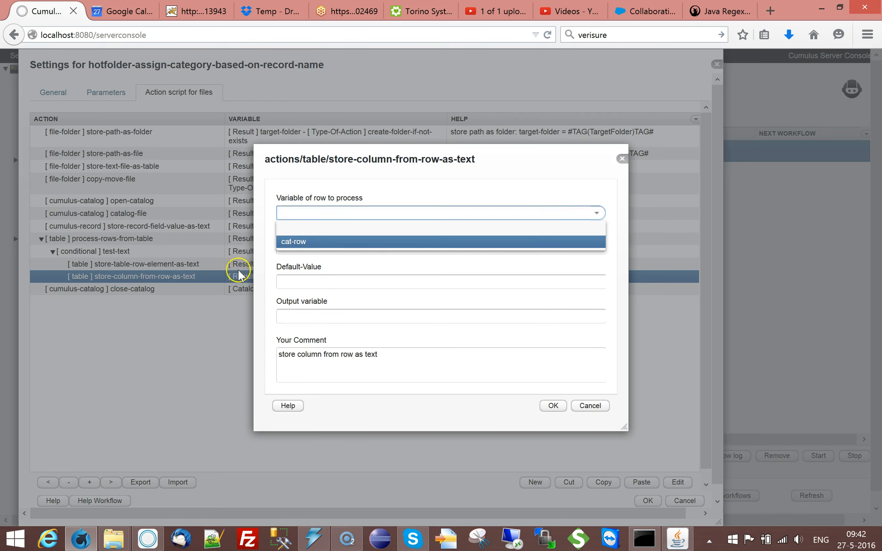
{"action": "left_click", "coordinate": [308, 245]}
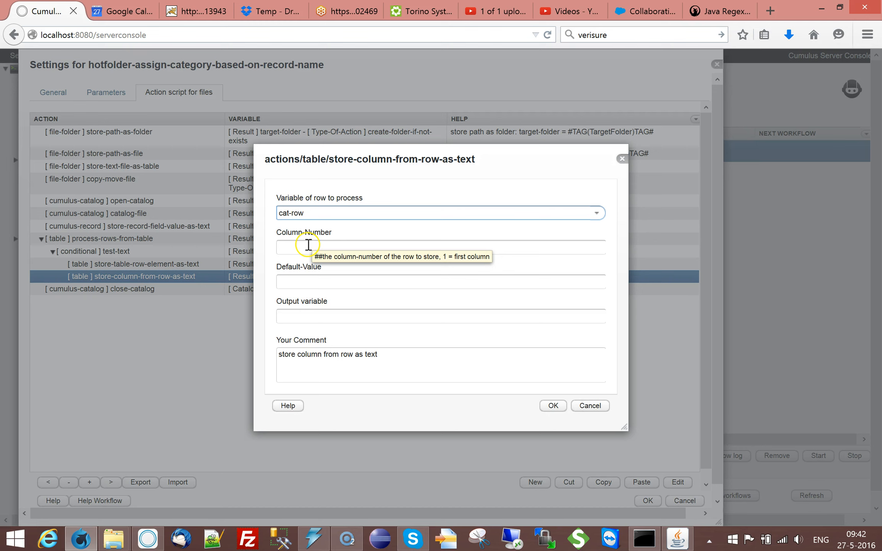
{"action": "left_click", "coordinate": [308, 245]}
{"action": "type", "text": "2"}
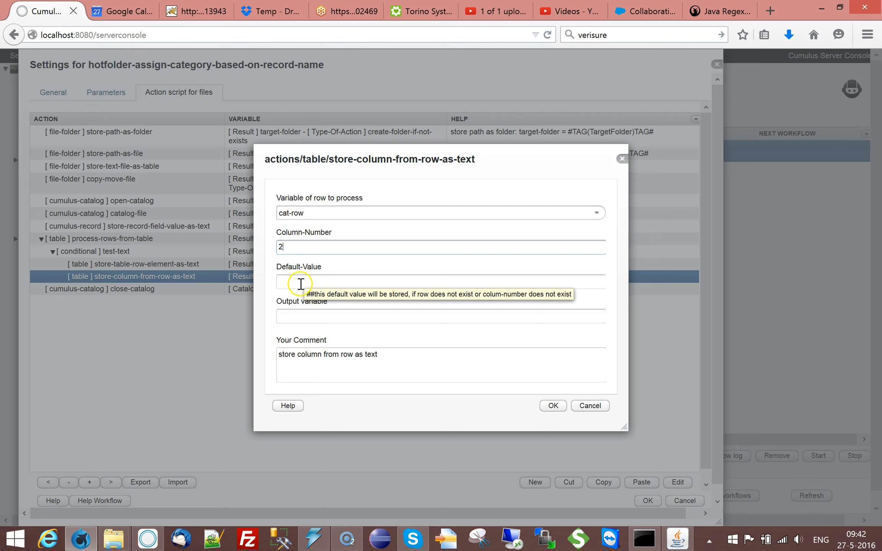
{"action": "left_click", "coordinate": [301, 318]}
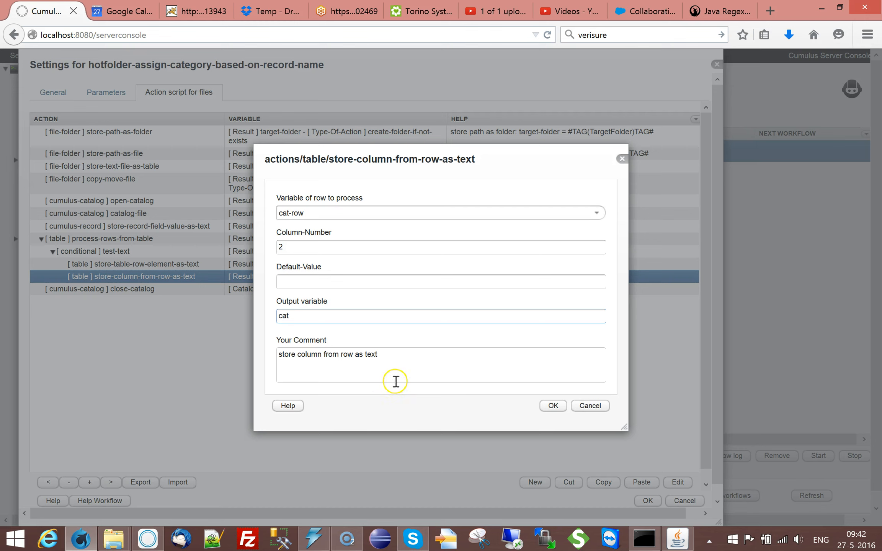
{"action": "left_click", "coordinate": [421, 359]}
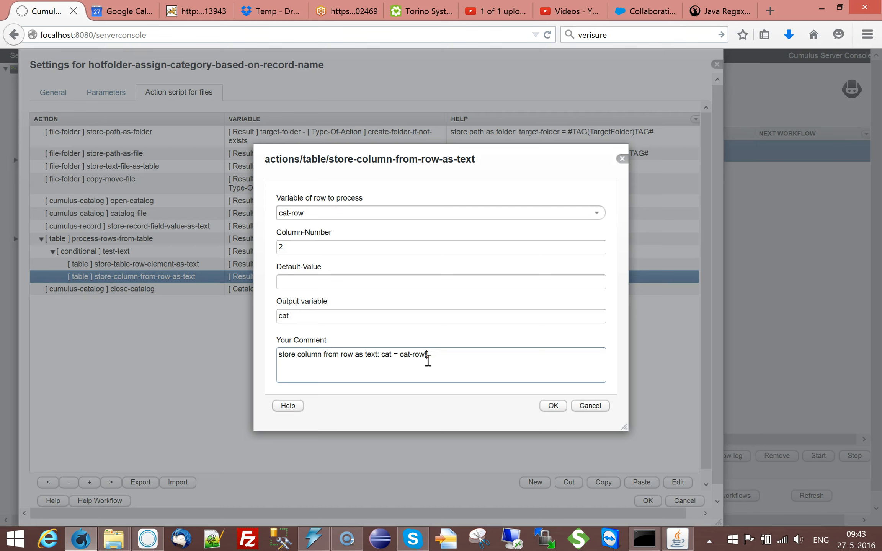
{"action": "left_click", "coordinate": [553, 405]}
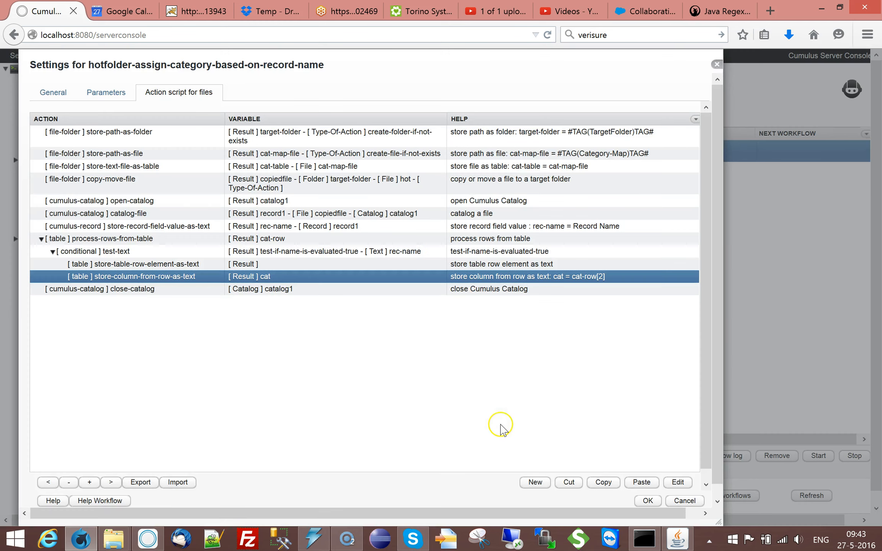
Remove the unneeded store-table-row-element-as-text action from the script.
{"action": "left_click", "coordinate": [115, 268]}
{"action": "left_click", "coordinate": [568, 482]}
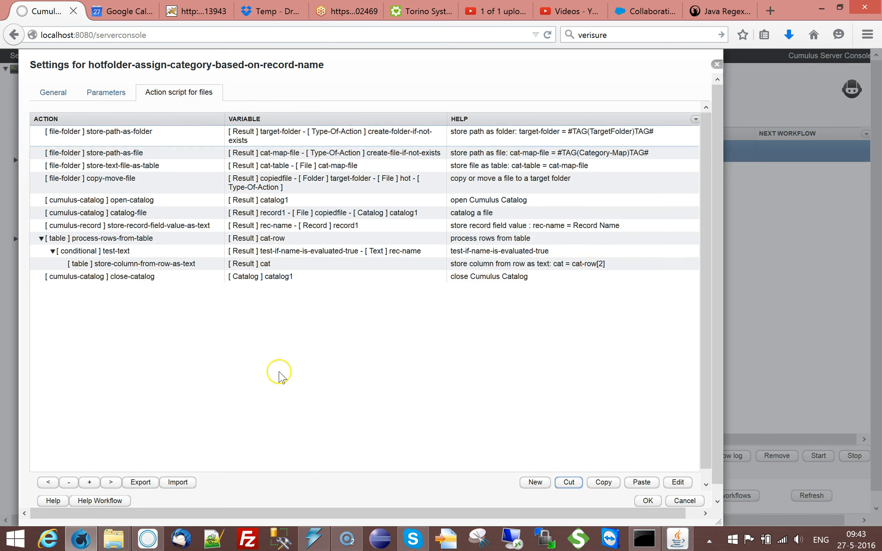
Start a new action directly below the store-column-from-row-as-text action.
{"action": "left_click", "coordinate": [143, 265]}
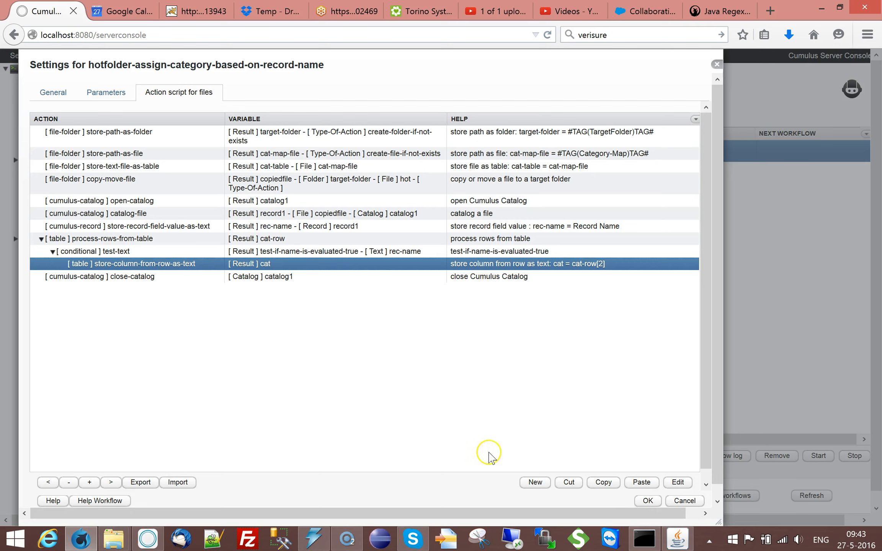
{"action": "left_click", "coordinate": [535, 482]}
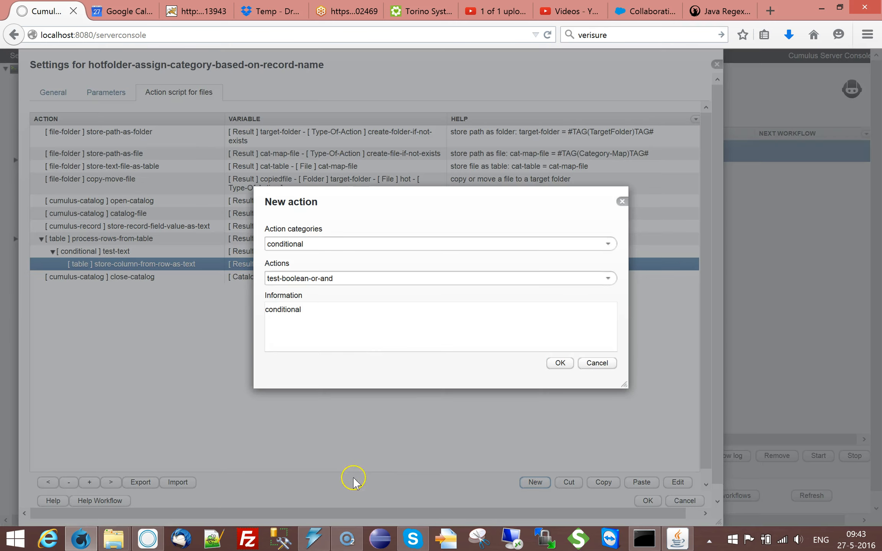
{"action": "left_click", "coordinate": [608, 245]}
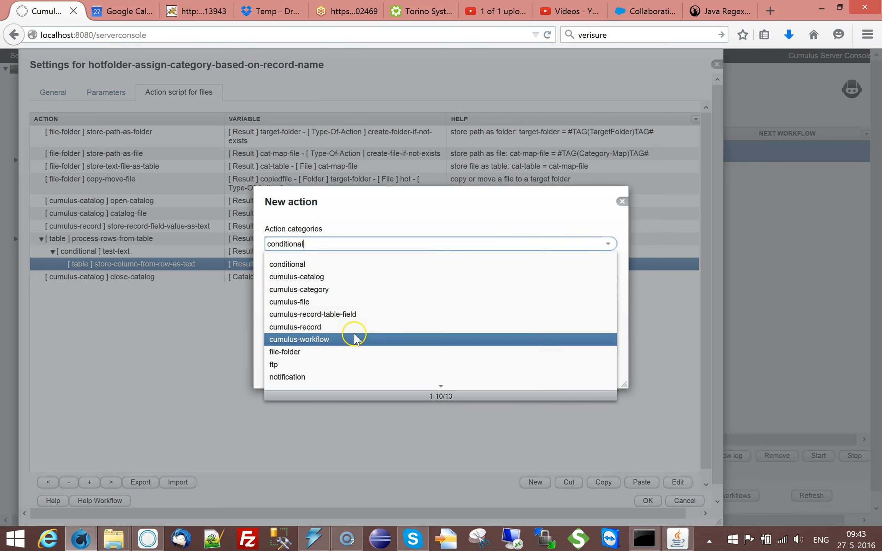
{"action": "scroll", "coordinate": [354, 334], "scroll_direction": "down", "scroll_amount": 2}
{"action": "left_click", "coordinate": [275, 289]}
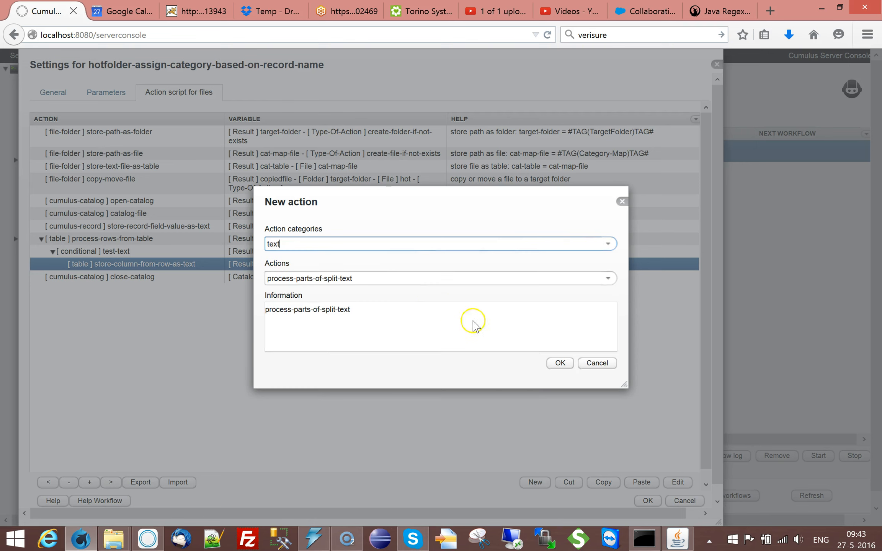
{"action": "left_click", "coordinate": [610, 280]}
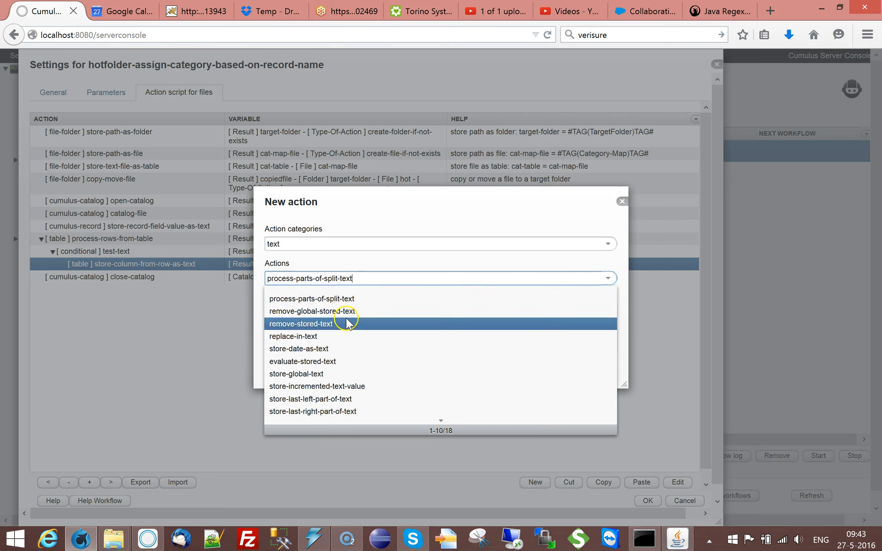
Add the cumulus-record action set-record-field-text-value to the script.
{"action": "left_click", "coordinate": [606, 244]}
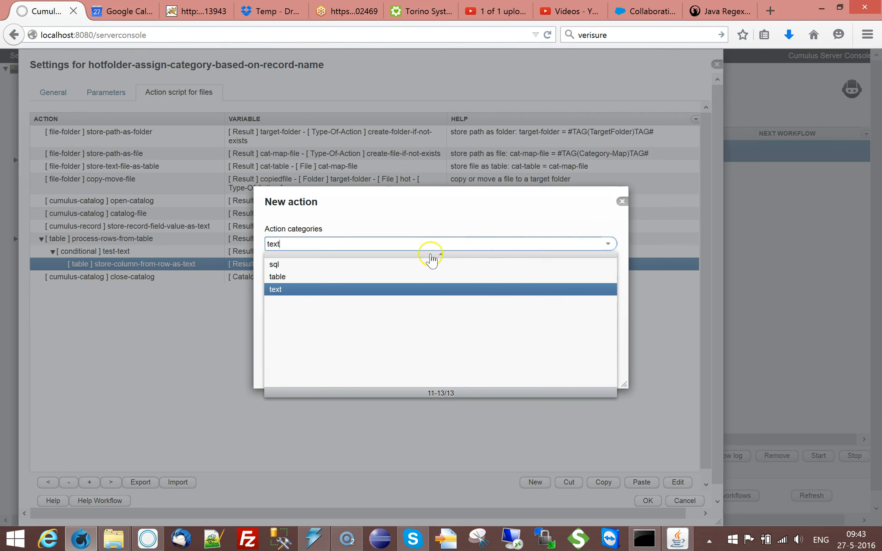
{"action": "scroll", "coordinate": [417, 306], "scroll_direction": "up", "scroll_amount": 5}
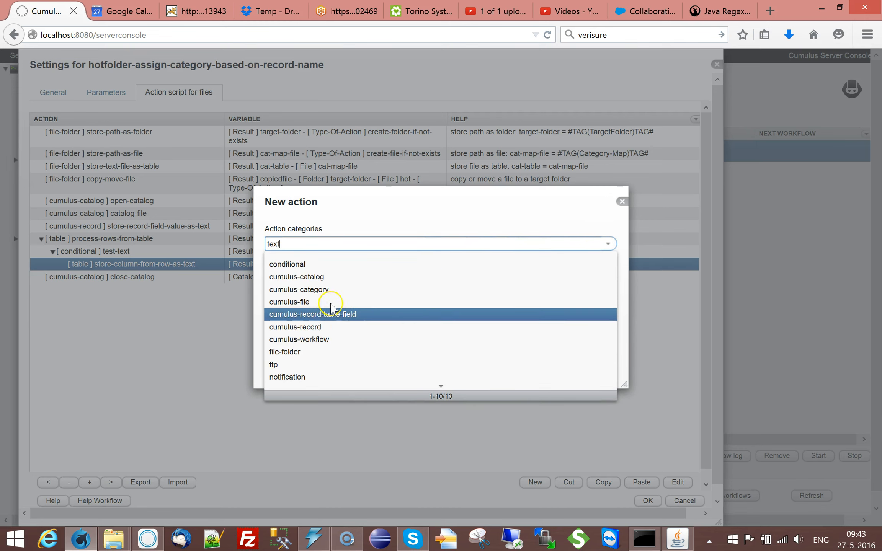
{"action": "left_click", "coordinate": [322, 329]}
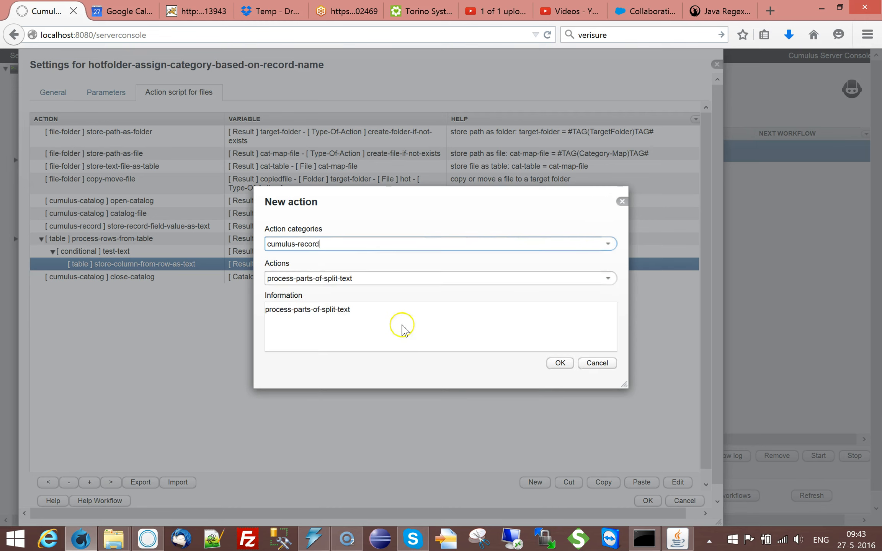
{"action": "left_click", "coordinate": [608, 278]}
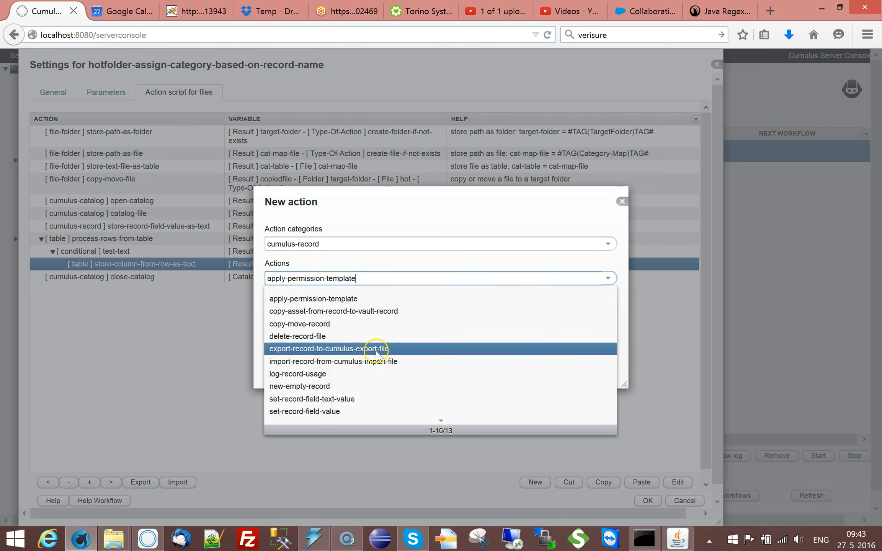
{"action": "scroll", "coordinate": [377, 349], "scroll_direction": "down", "scroll_amount": 2}
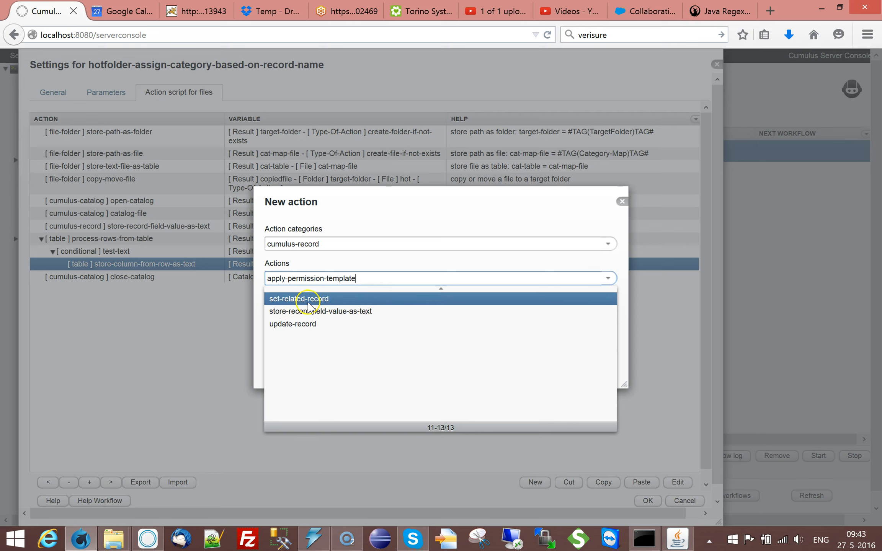
{"action": "scroll", "coordinate": [331, 314], "scroll_direction": "up", "scroll_amount": 3}
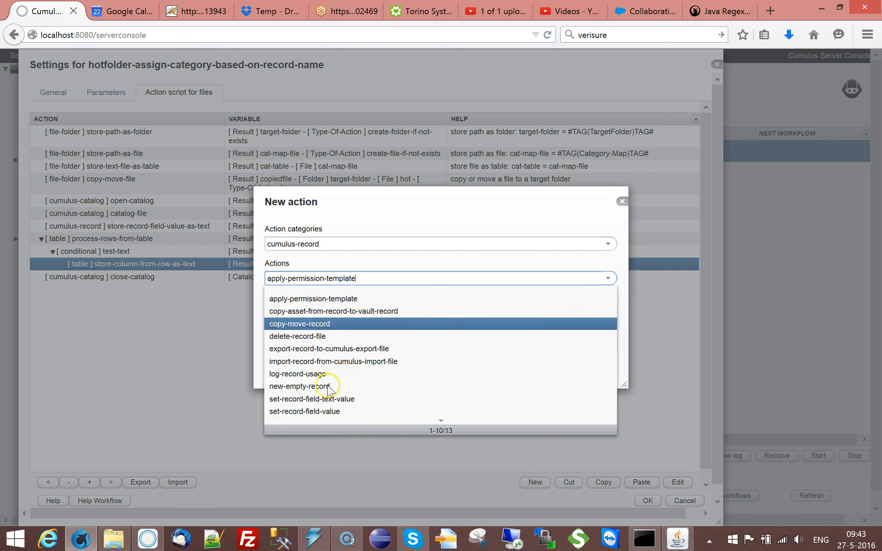
{"action": "left_click", "coordinate": [310, 399]}
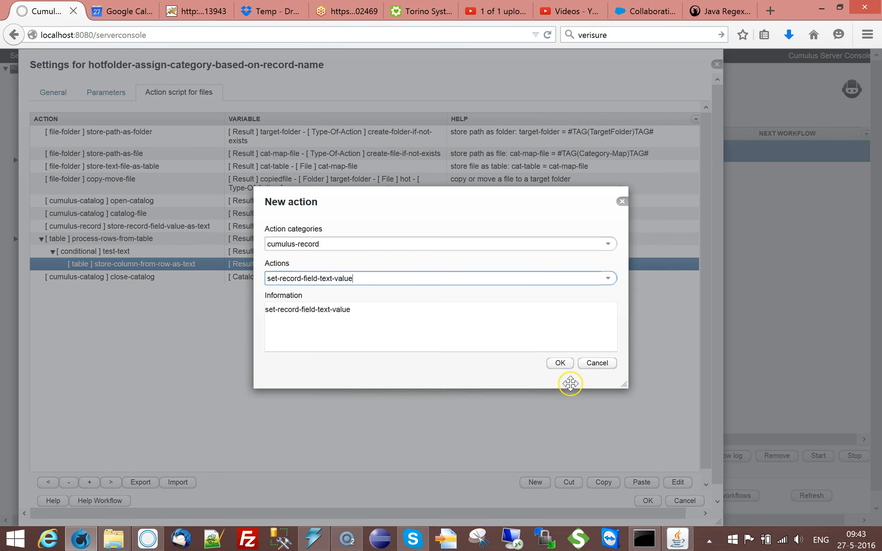
{"action": "left_click", "coordinate": [562, 367]}
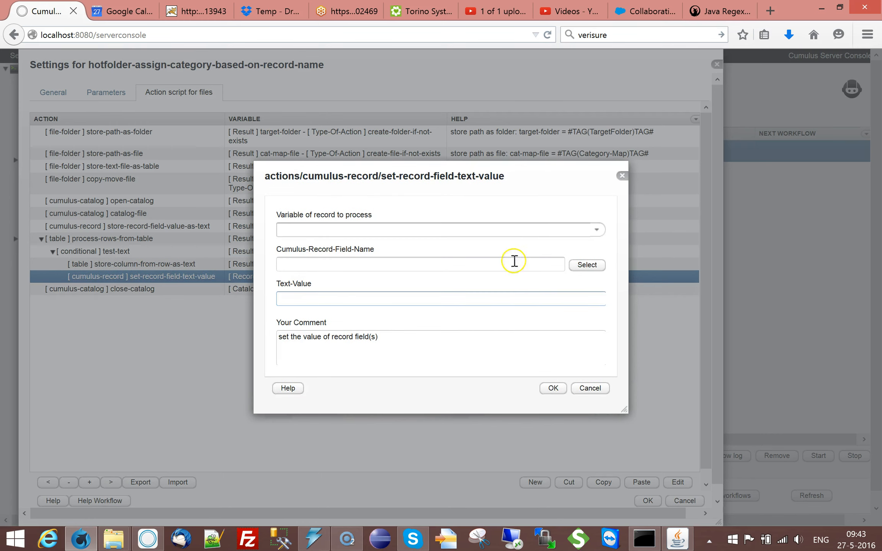
Set the action's record variable to record1, its field name to Categories and its text value to the stored tag #TAG(cat)TAG#.
{"action": "left_click", "coordinate": [596, 230]}
{"action": "left_click", "coordinate": [315, 258]}
{"action": "left_click", "coordinate": [412, 270]}
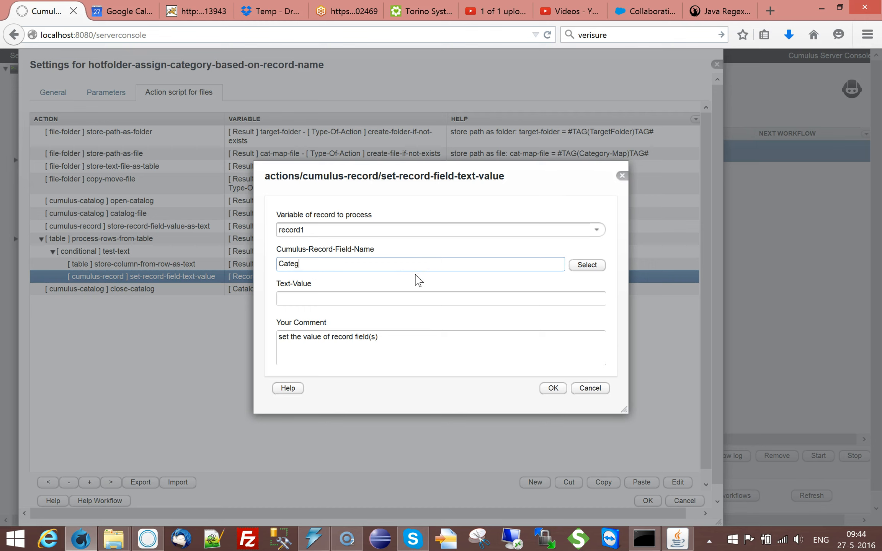
{"action": "left_click", "coordinate": [338, 301]}
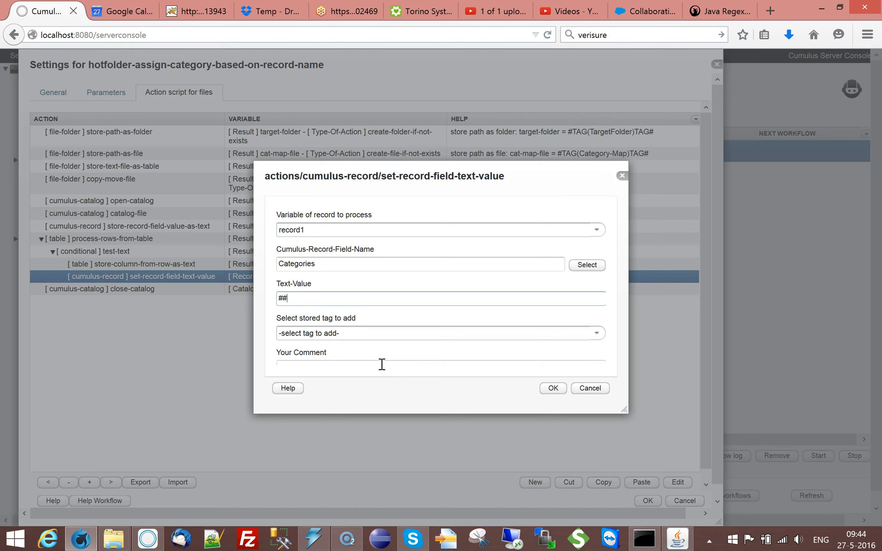
{"action": "left_click", "coordinate": [356, 333]}
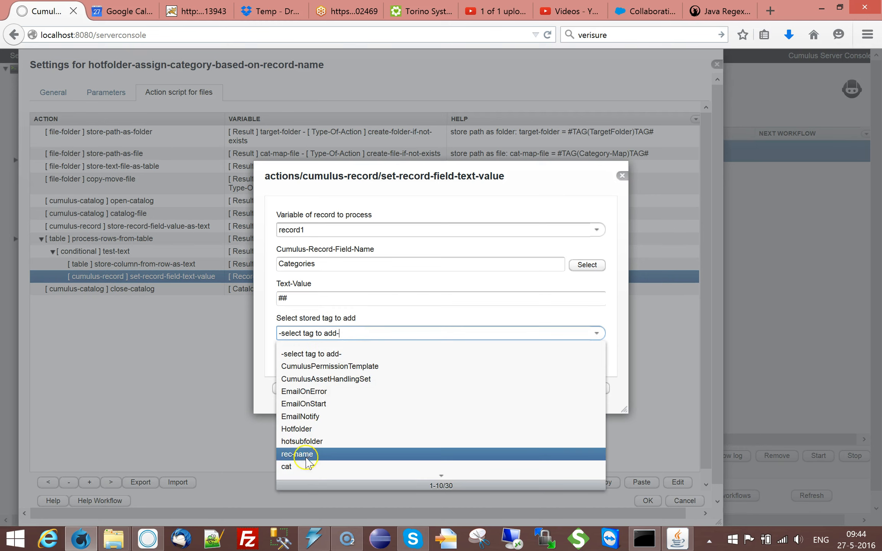
{"action": "left_click", "coordinate": [318, 466]}
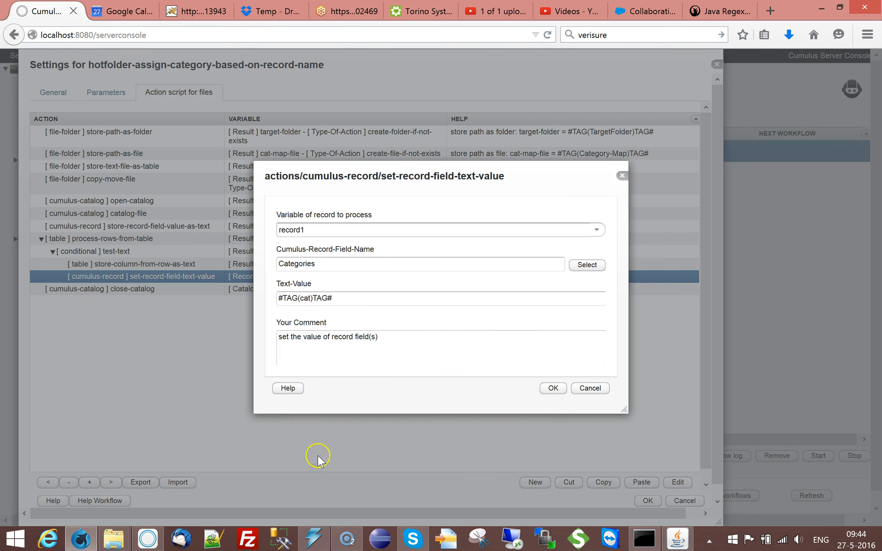
Try changing the tag in the text value to cat-row[2] and revert it to cat.
{"action": "left_click", "coordinate": [311, 299]}
{"action": "type", "text": "-row"}
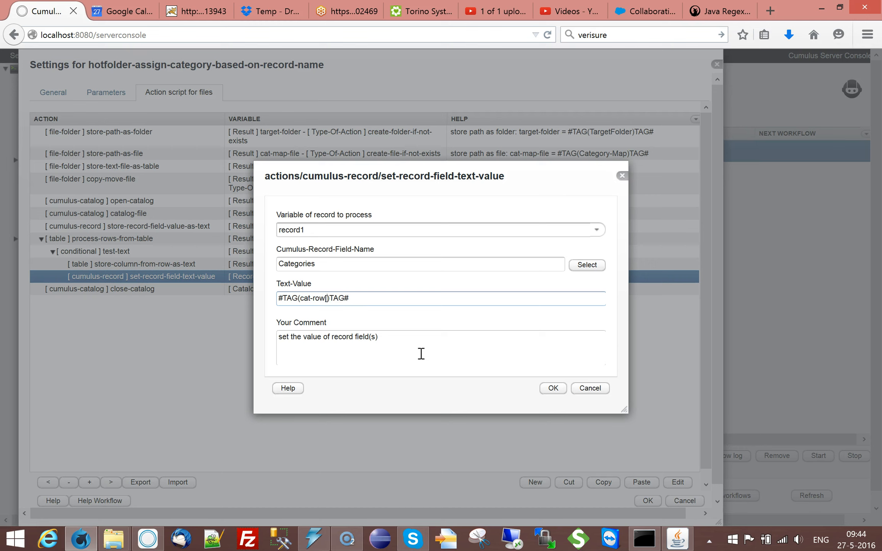
{"action": "type", "text": "[2"}
{"action": "key", "text": "BackSpace"}
{"action": "key", "text": "BackSpace"}
{"action": "key", "text": "BackSpace"}
Set the action's comment to "set the value of record field(s) : Categories = #TAG(cat)TAG#" and save the action.
{"action": "left_click", "coordinate": [338, 300]}
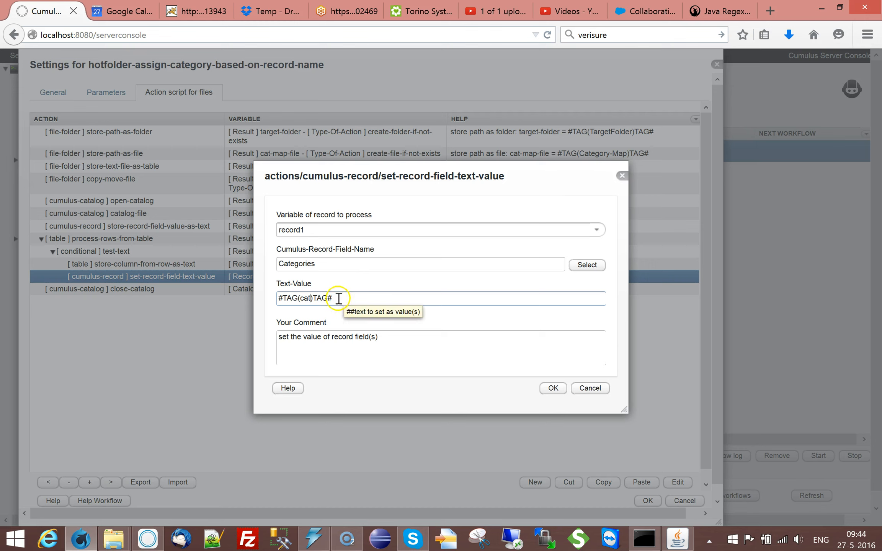
{"action": "left_click_drag", "start_coordinate": [339, 298], "coordinate": [255, 296]}
{"action": "key", "text": "ctrl+c"}
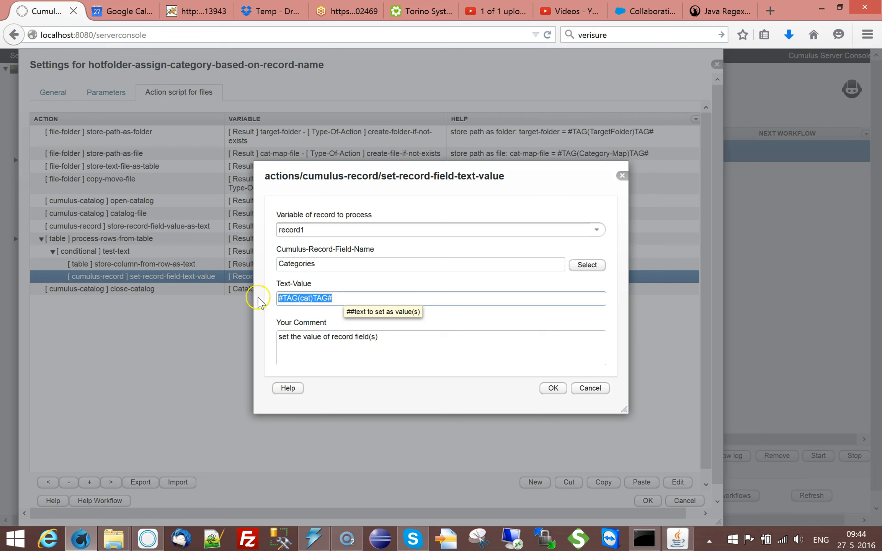
{"action": "left_click", "coordinate": [404, 335]}
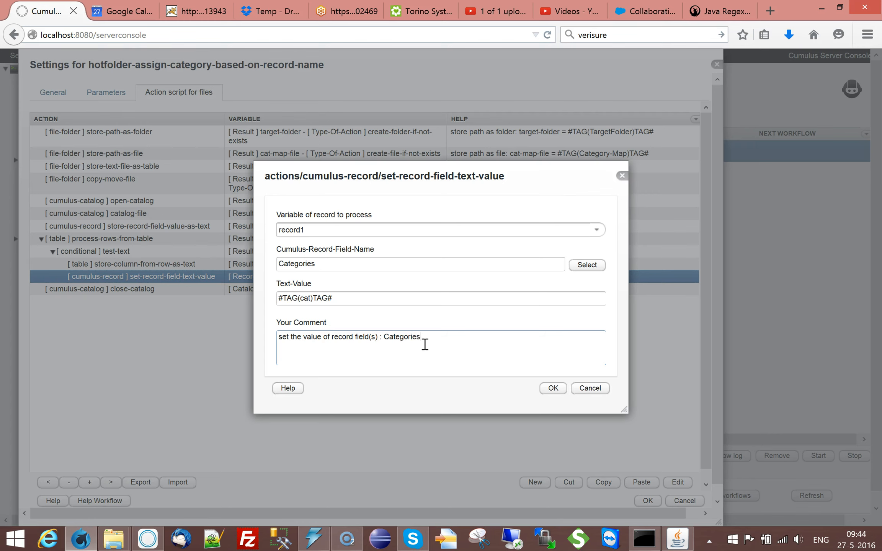
{"action": "key", "text": "ctrl+v"}
{"action": "left_click", "coordinate": [553, 388]}
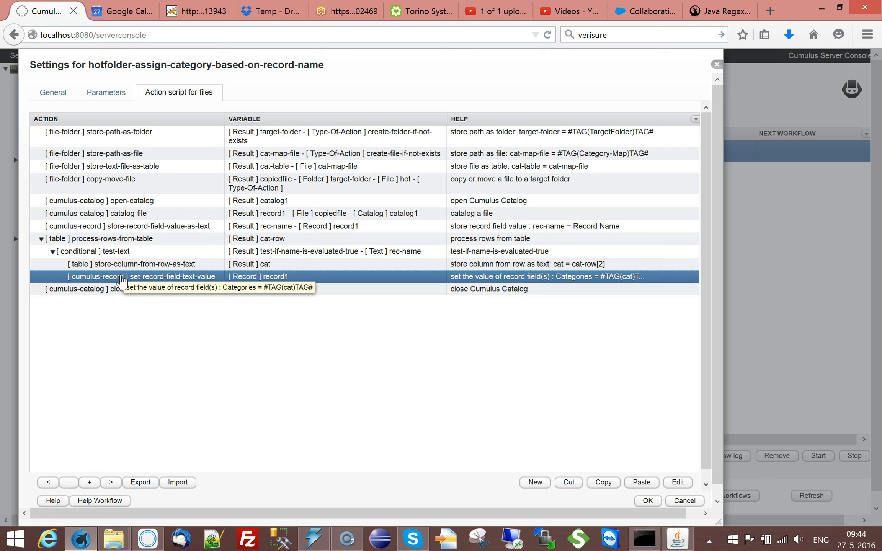
Add the notification action exit-current-process-loop after set-record-field-text-value, accepting its default settings.
{"action": "left_click", "coordinate": [535, 482]}
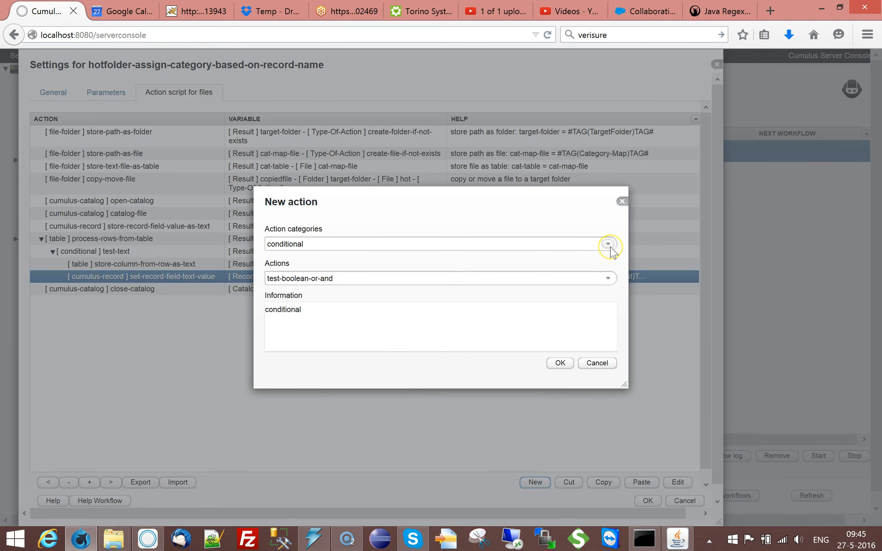
{"action": "left_click", "coordinate": [611, 248]}
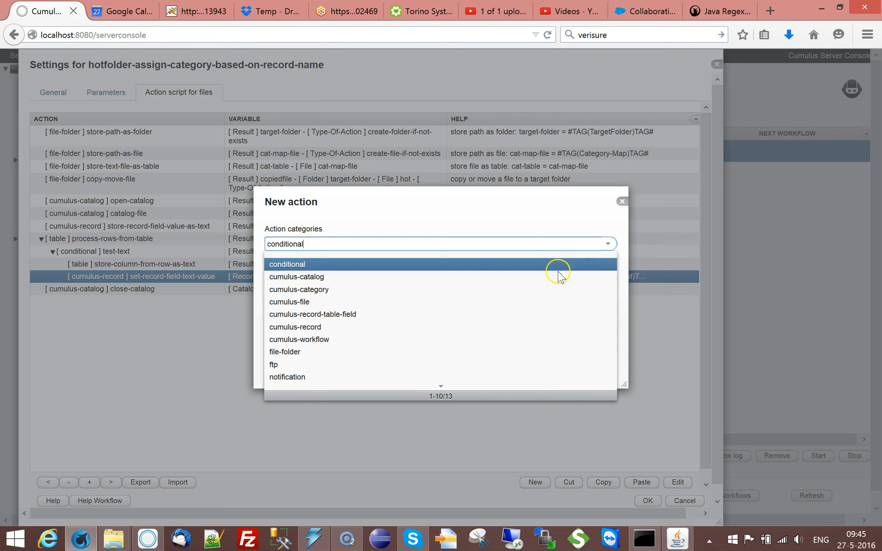
{"action": "left_click", "coordinate": [313, 375]}
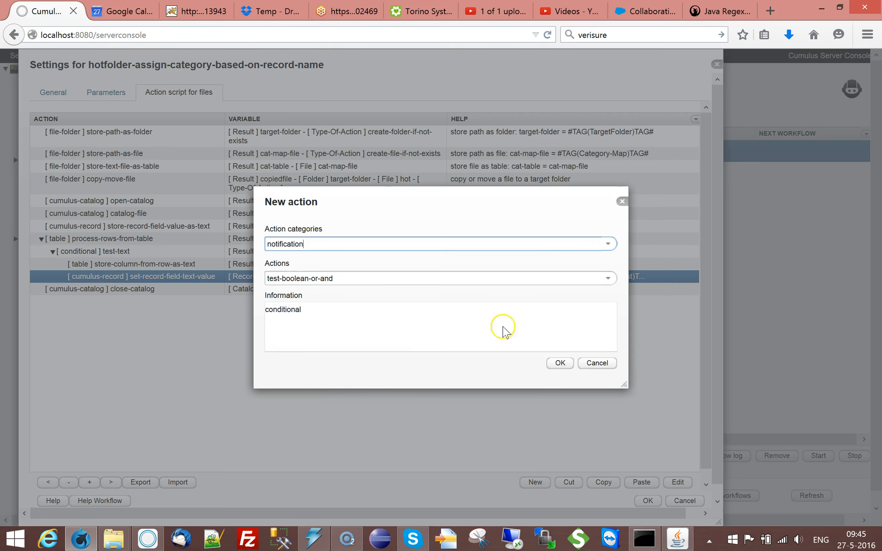
{"action": "left_click", "coordinate": [603, 278]}
{"action": "left_click", "coordinate": [317, 332]}
{"action": "left_click", "coordinate": [557, 366]}
{"action": "left_click", "coordinate": [553, 337]}
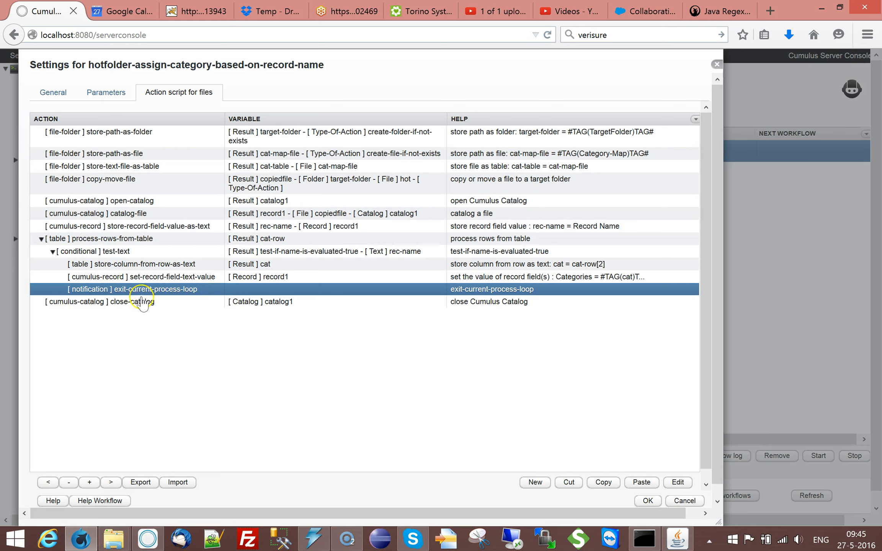
Save the workflow settings and select hotfolder-assign-category-based-on-record-name in the workflow overview.
{"action": "left_click", "coordinate": [96, 239]}
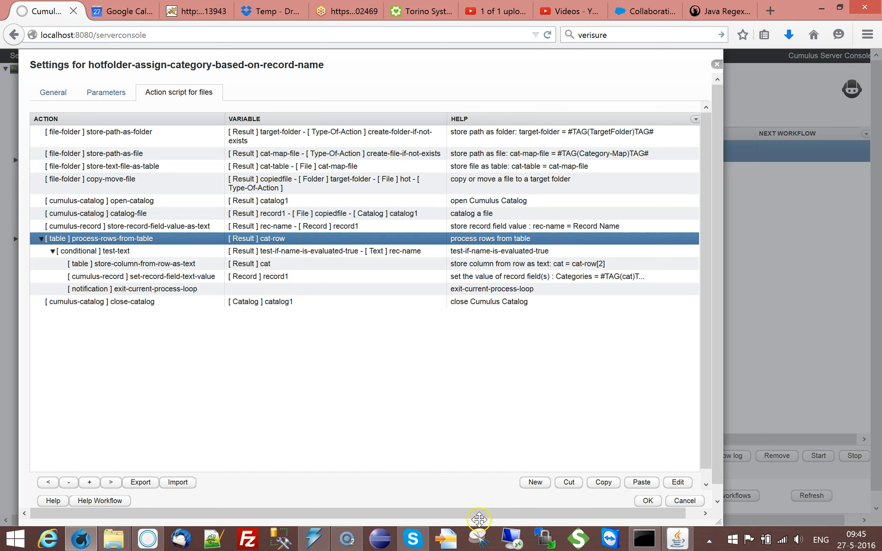
{"action": "left_click", "coordinate": [648, 501]}
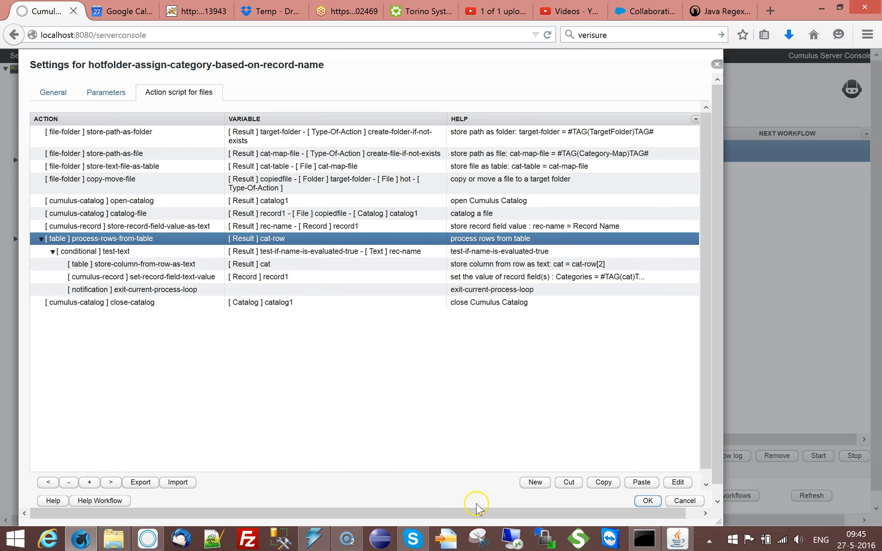
{"action": "left_click", "coordinate": [645, 500]}
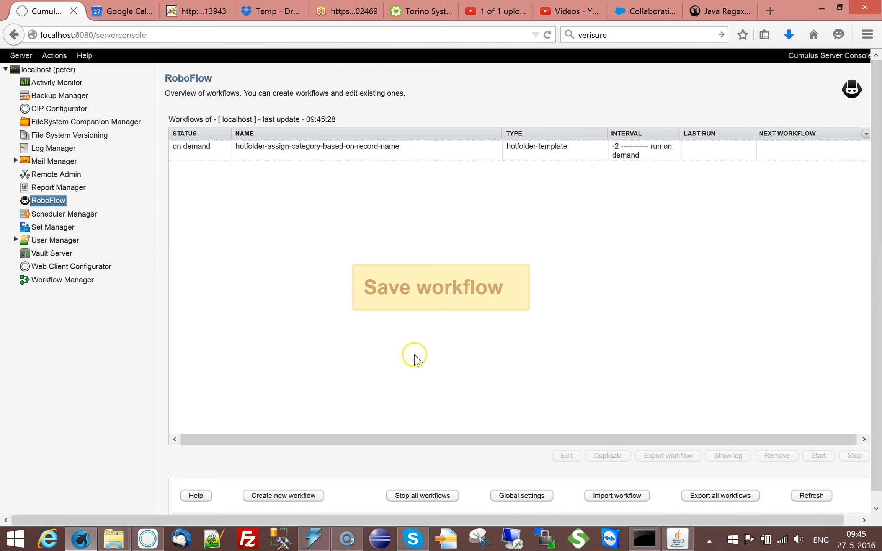
{"action": "left_click", "coordinate": [332, 151]}
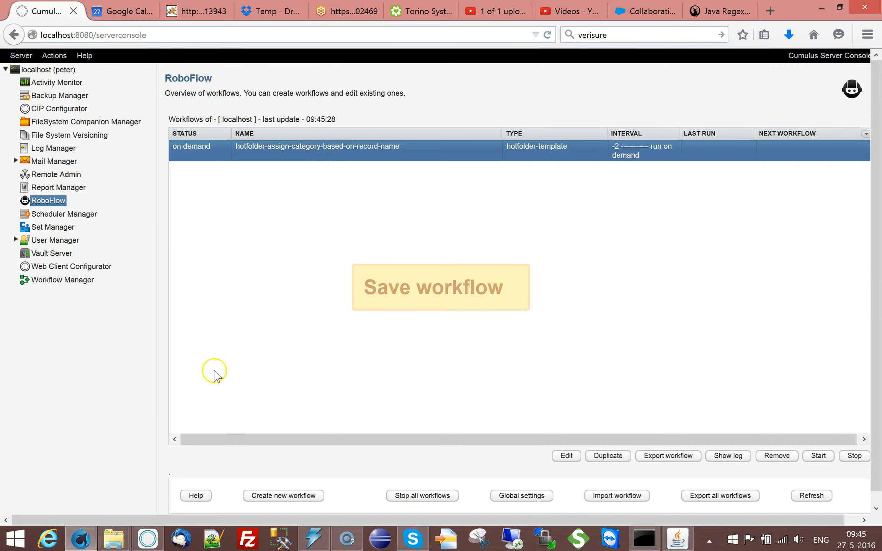